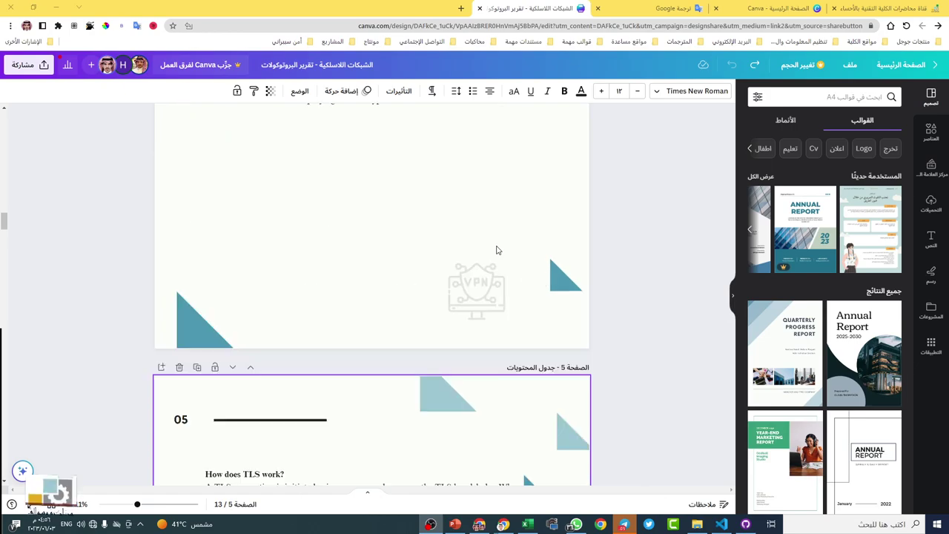
- Review the protocol report's pages on Transport Layer Security and the types of security protocols
{"action": "scroll", "coordinate": [496, 250], "scroll_direction": "up", "scroll_amount": 6}
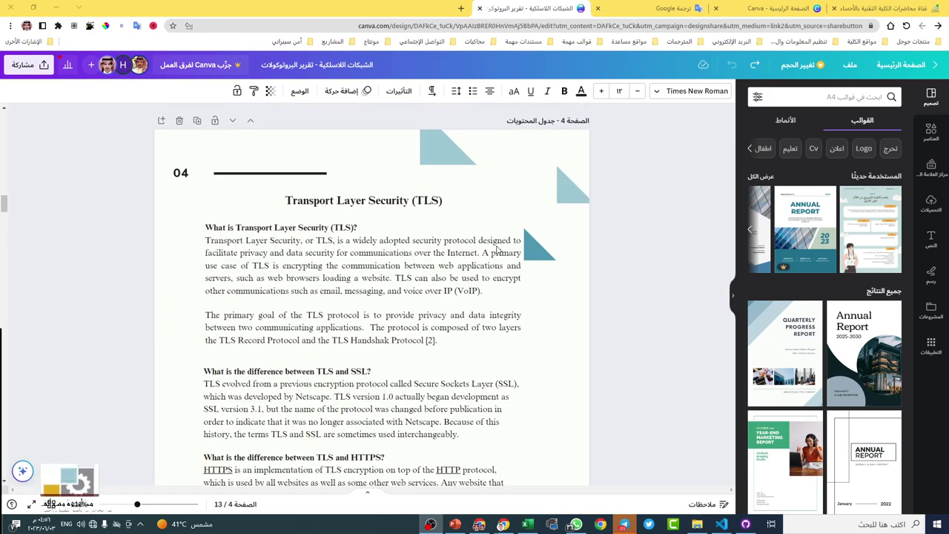
{"action": "scroll", "coordinate": [496, 250], "scroll_direction": "up", "scroll_amount": 1}
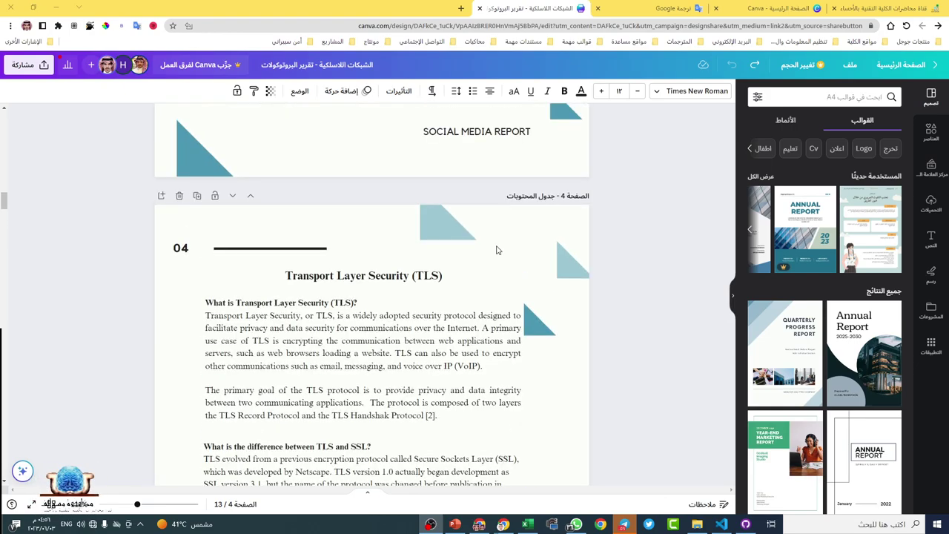
{"action": "scroll", "coordinate": [496, 249], "scroll_direction": "up", "scroll_amount": 4}
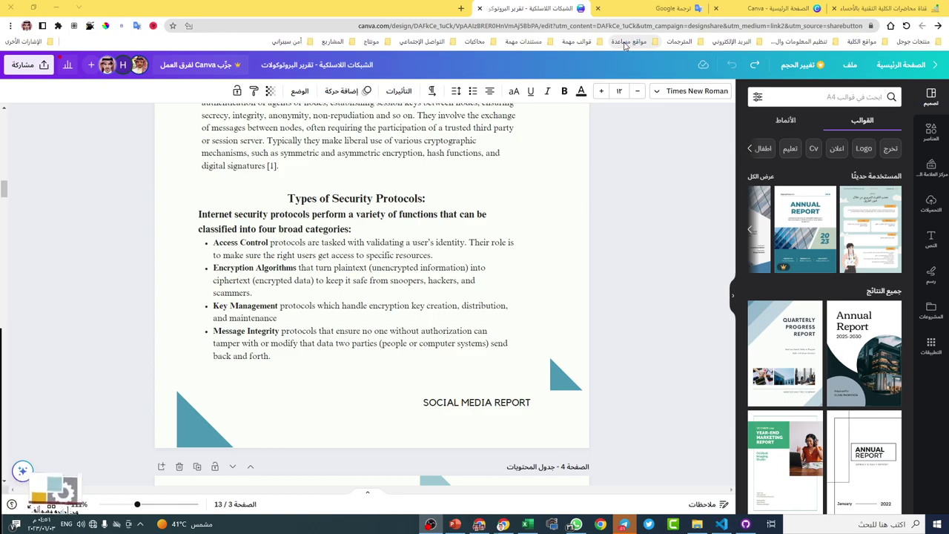
- Switch to PowerPoint and review the Encryption Key presentation's title, table of contents and introduction slides
{"action": "left_click", "coordinate": [453, 524]}
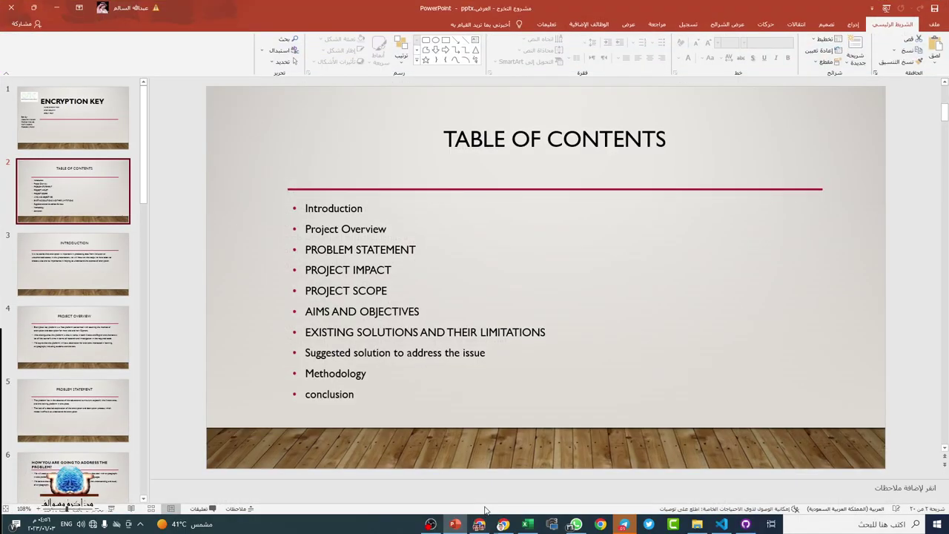
{"action": "key", "text": "Page_Up"}
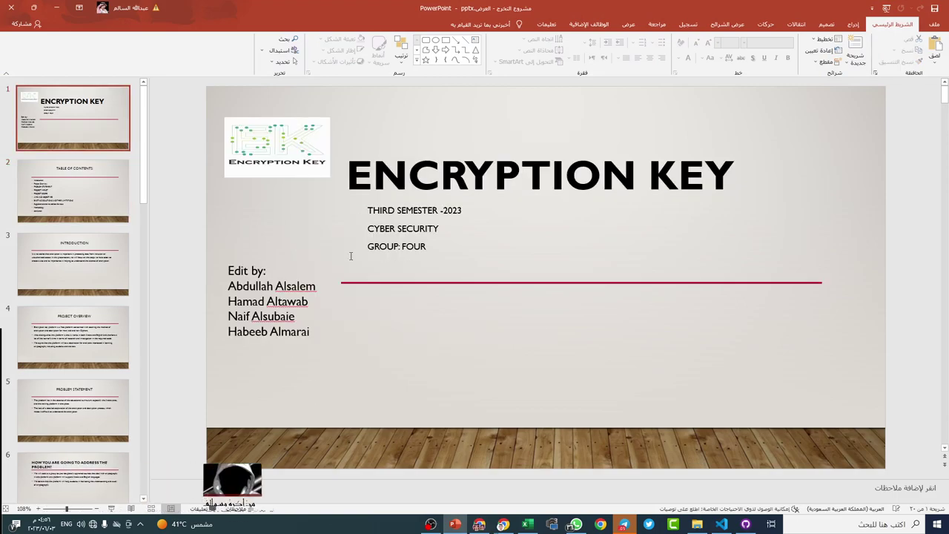
{"action": "key", "text": "Page_Down"}
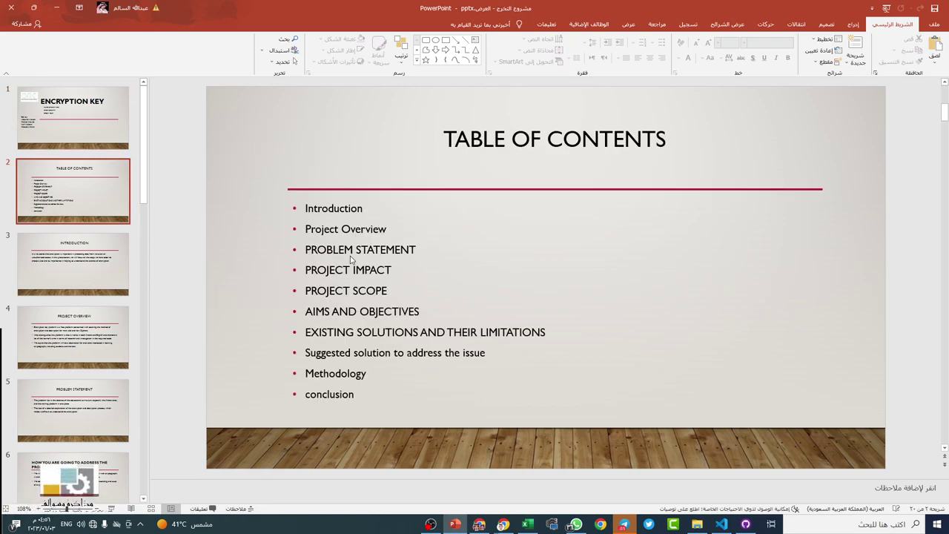
{"action": "key", "text": "Page_Down"}
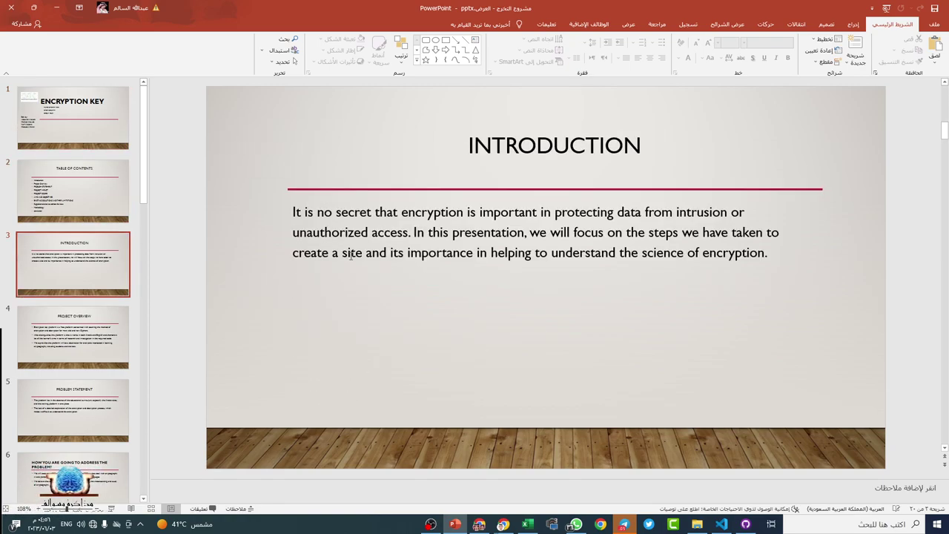
- Switch to Chrome and open the technologycollegecourses.netlify.app site in place of the translation page
{"action": "left_click", "coordinate": [602, 524]}
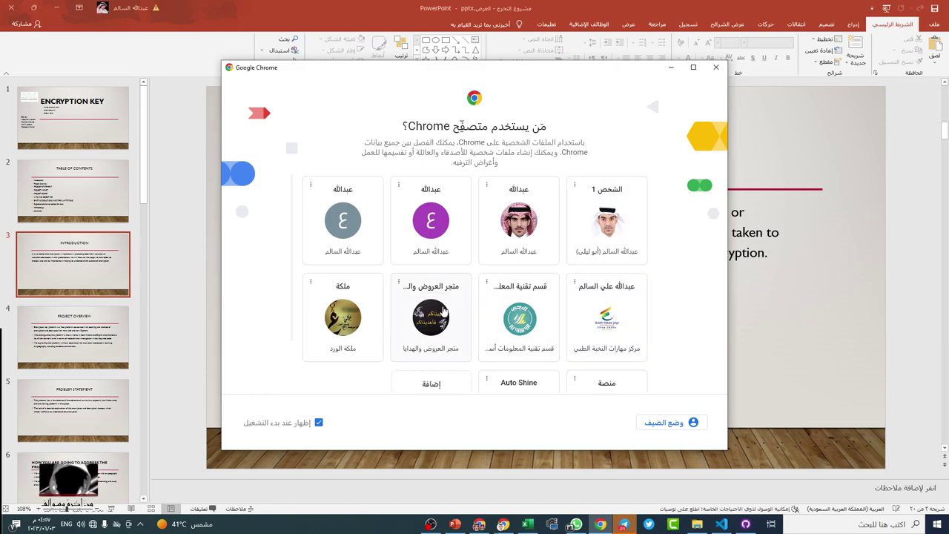
{"action": "scroll", "coordinate": [443, 311], "scroll_direction": "down", "scroll_amount": 2}
{"action": "scroll", "coordinate": [519, 311], "scroll_direction": "up", "scroll_amount": 2}
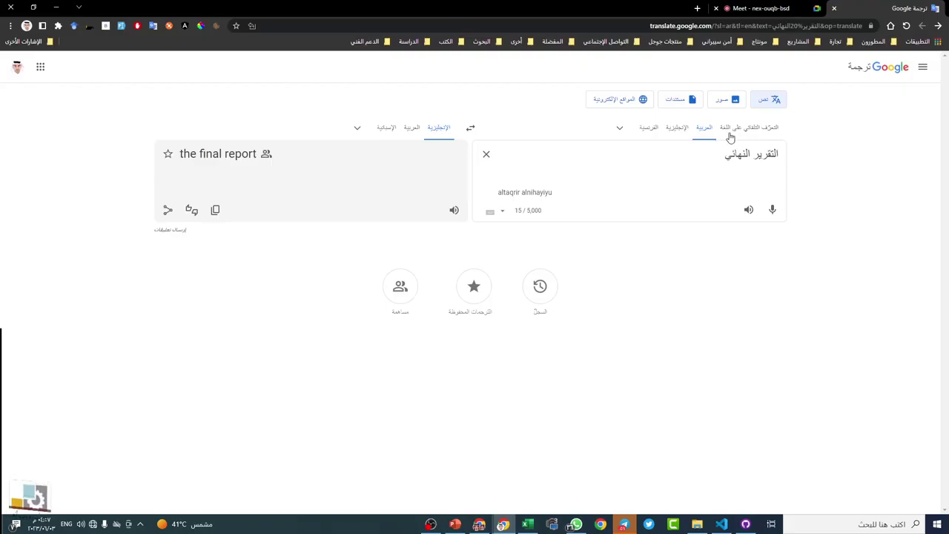
{"action": "left_click", "coordinate": [696, 27]}
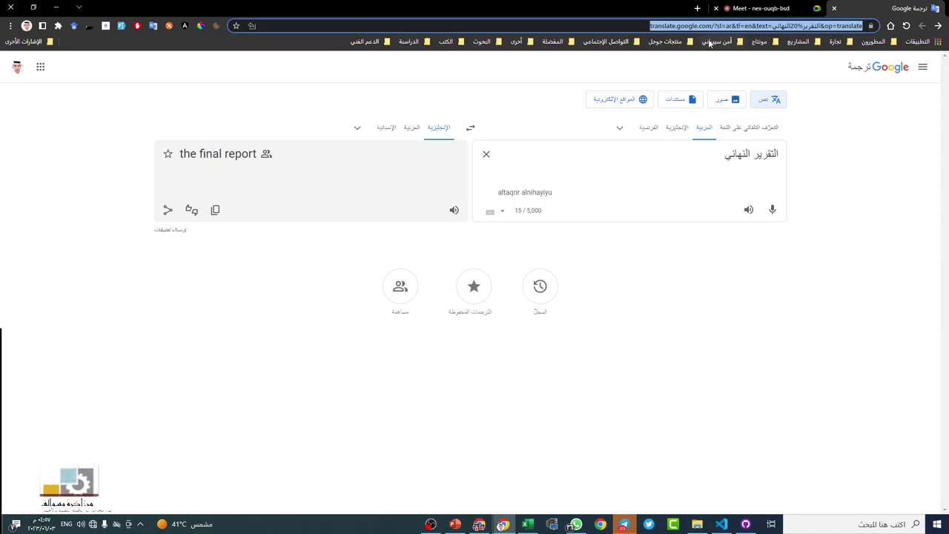
{"action": "type", "text": "tec"}
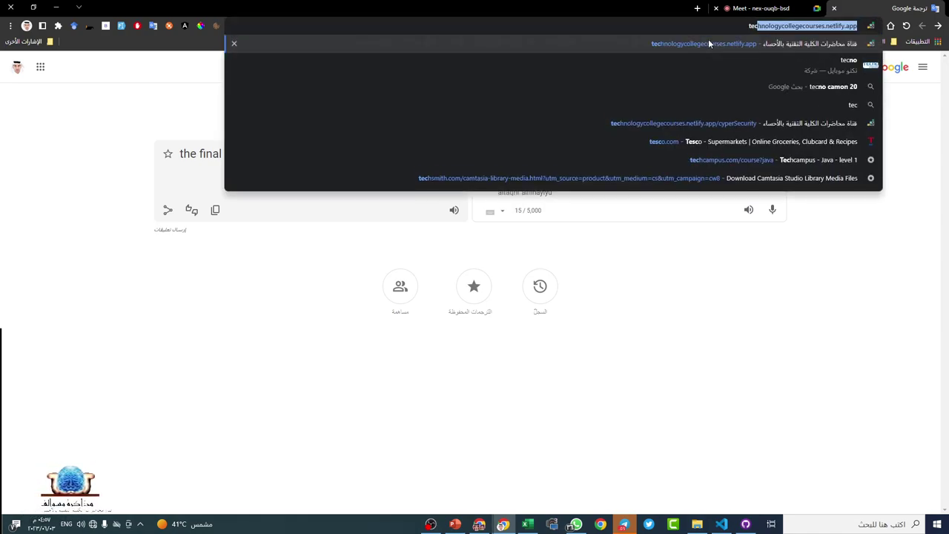
{"action": "left_click", "coordinate": [709, 44]}
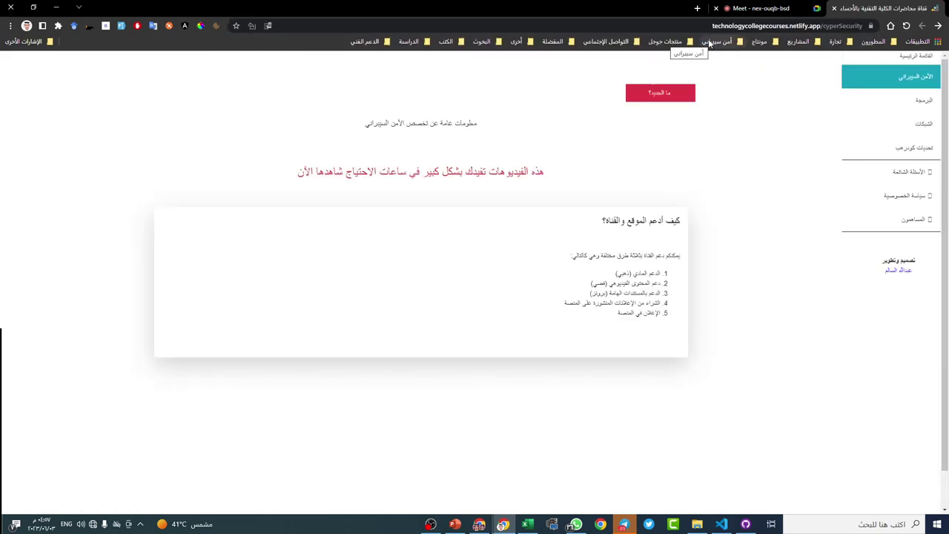
- Open the encryption-key.netlify.app website in the same browser tab
{"action": "left_click", "coordinate": [780, 26]}
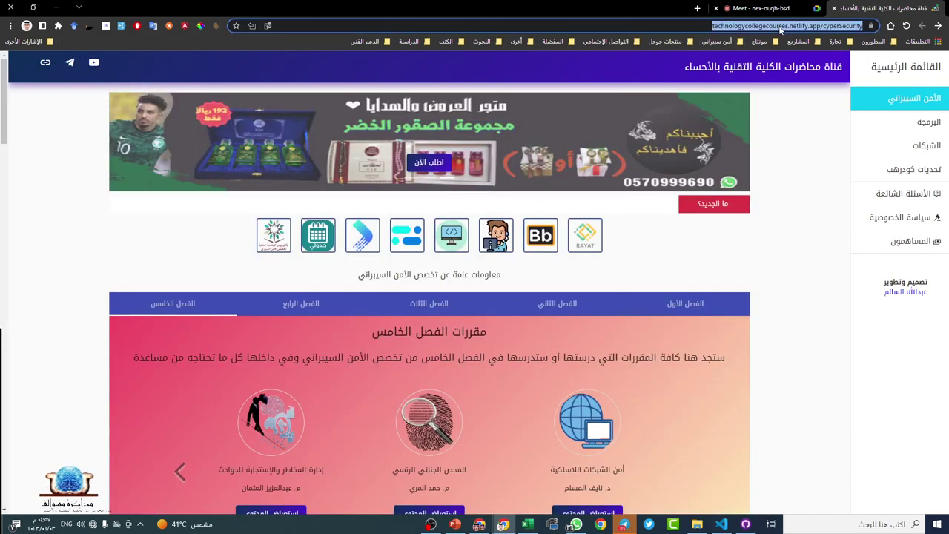
{"action": "type", "text": "enc"}
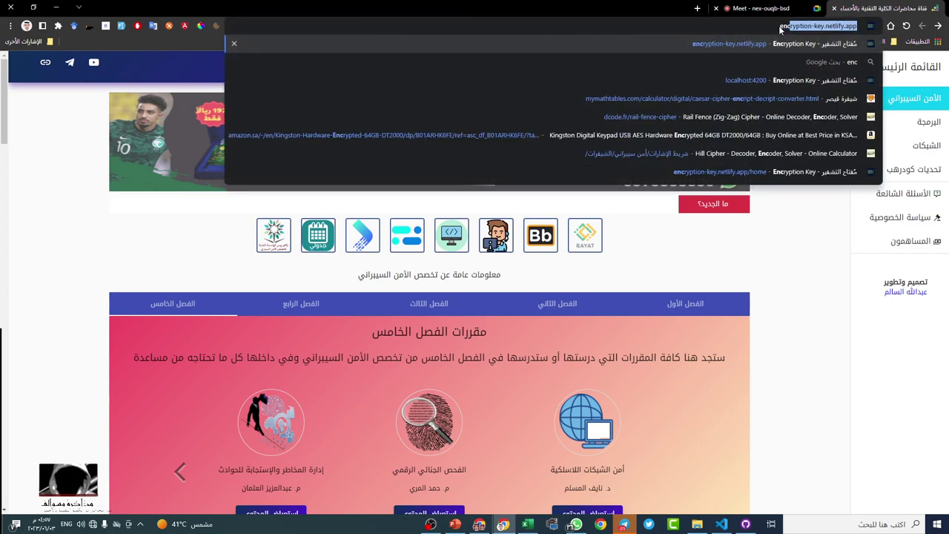
{"action": "key", "text": "Return"}
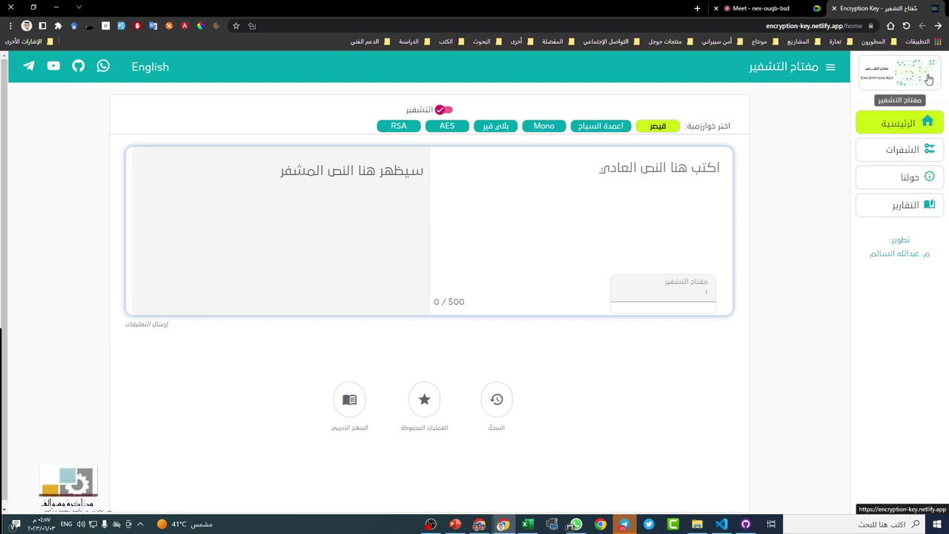
- Collapse and restore the site's navigation sidebar, and switch the language to English and back to Arabic
{"action": "left_click", "coordinate": [831, 69]}
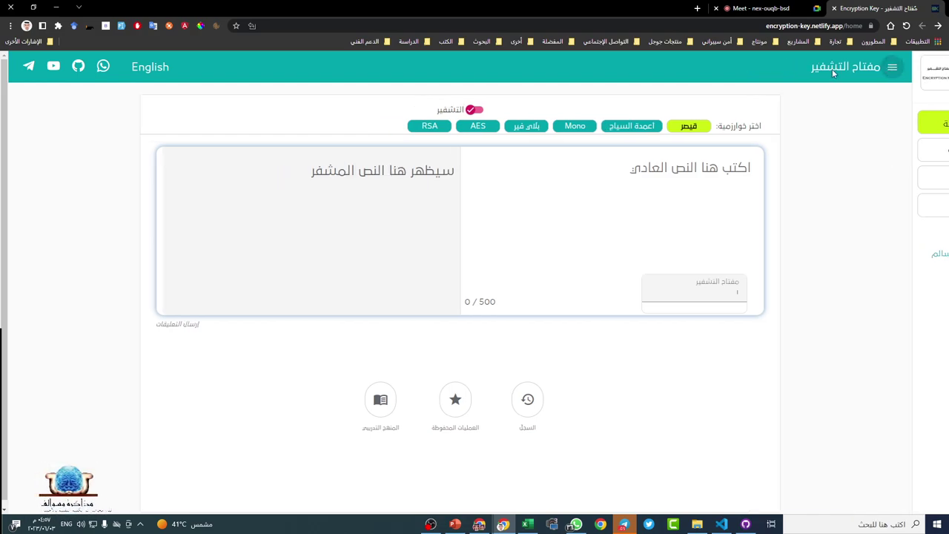
{"action": "left_click", "coordinate": [923, 68]}
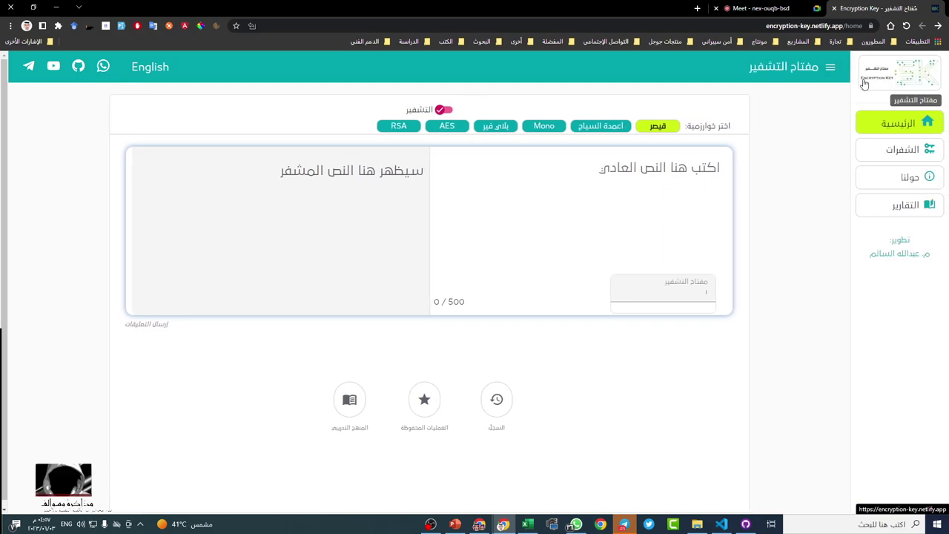
{"action": "left_click", "coordinate": [830, 69]}
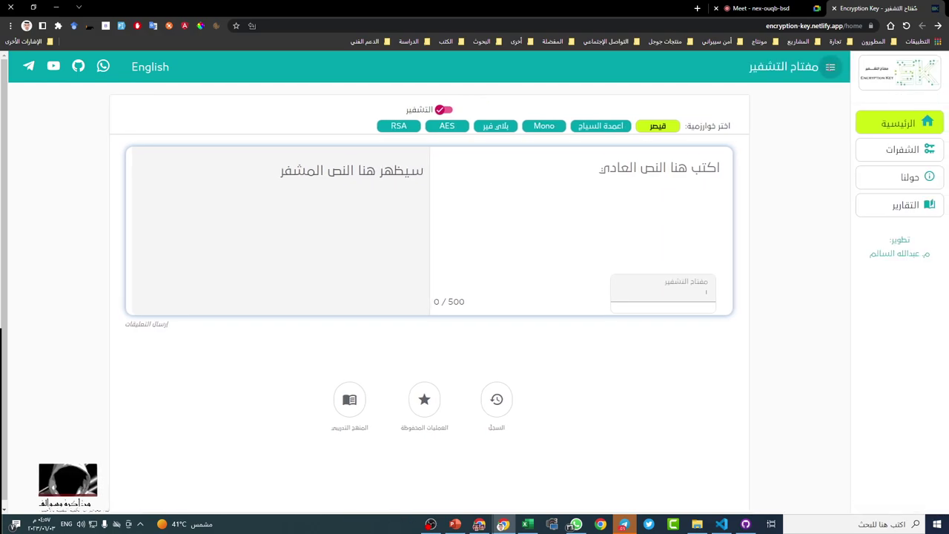
{"action": "left_click", "coordinate": [902, 67]}
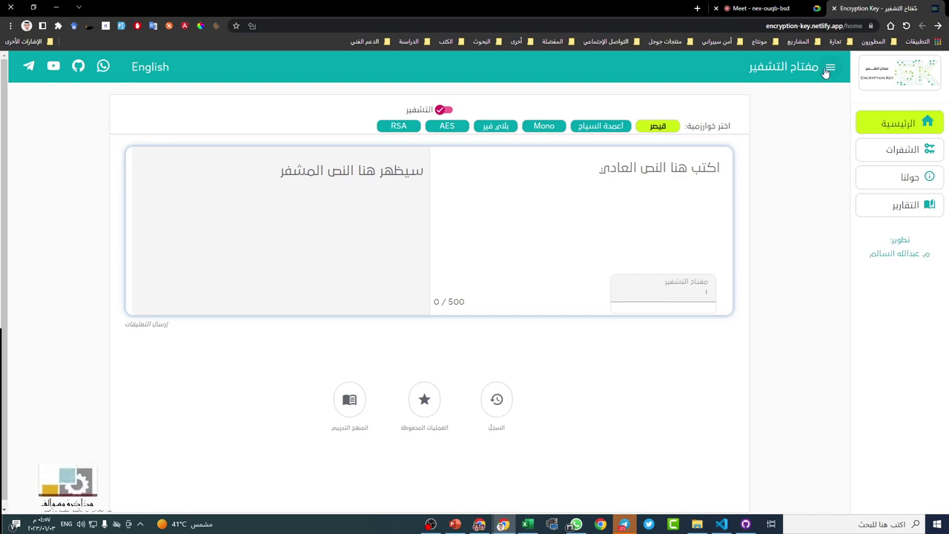
{"action": "left_click", "coordinate": [150, 68]}
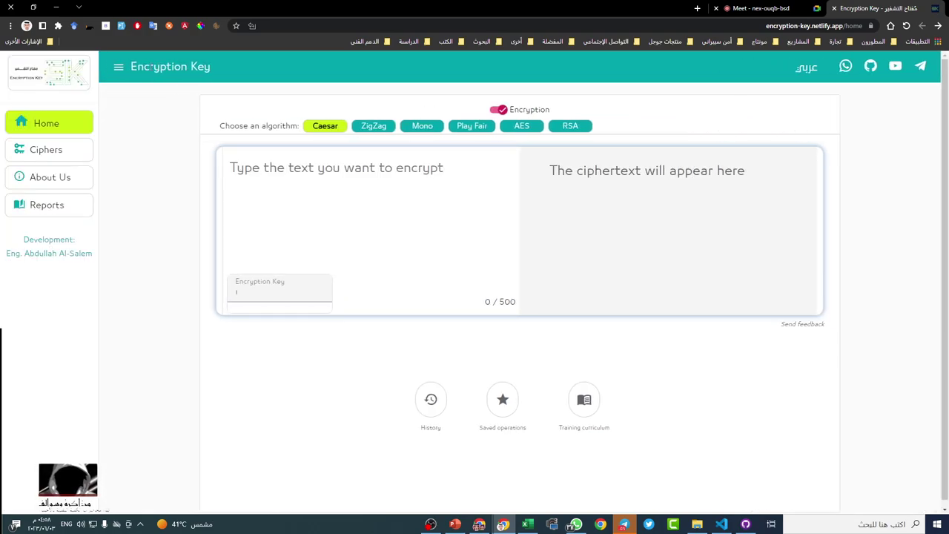
{"action": "left_click", "coordinate": [807, 69]}
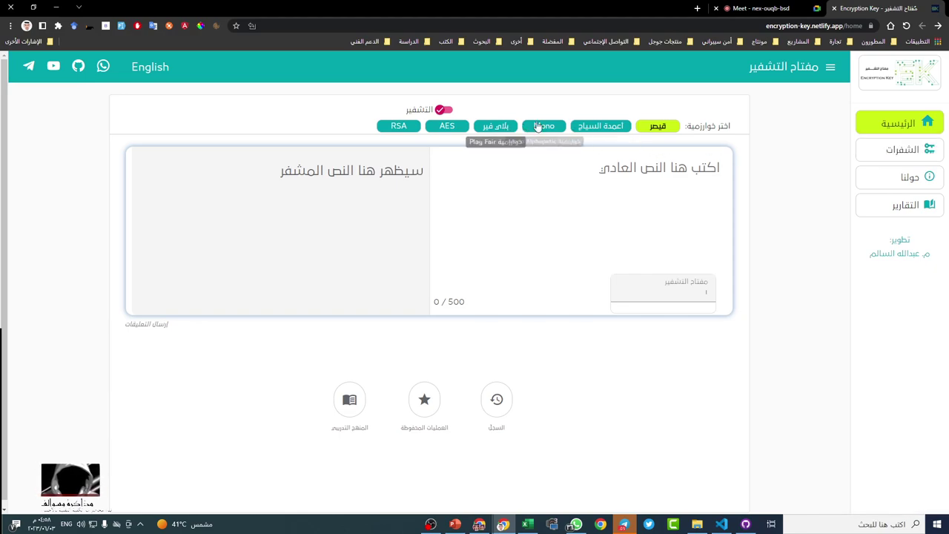
- Enter a sample first name as plaintext for the Caesar cipher, select it, and clear the text
{"action": "left_click", "coordinate": [678, 183]}
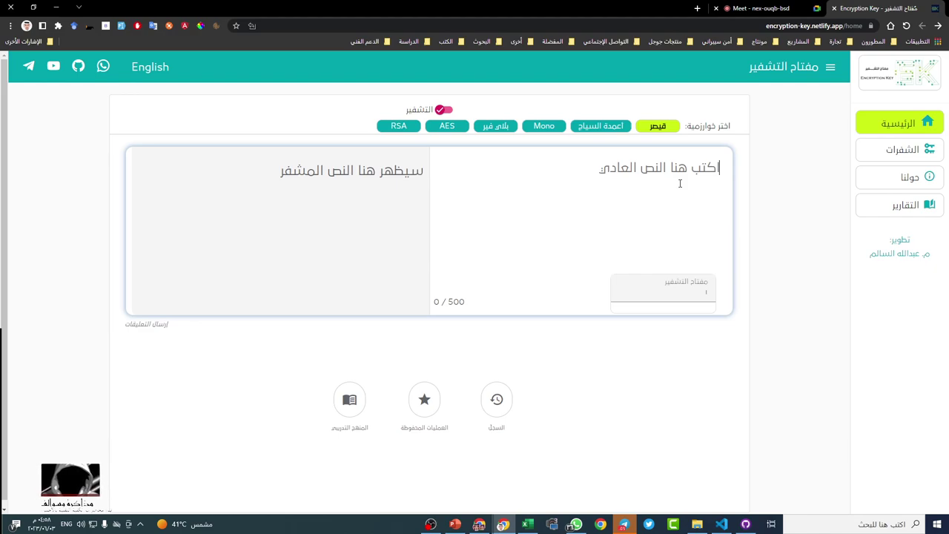
{"action": "type", "text": "moj"}
{"action": "key", "text": "BackSpace"}
{"action": "type", "text": "ha"}
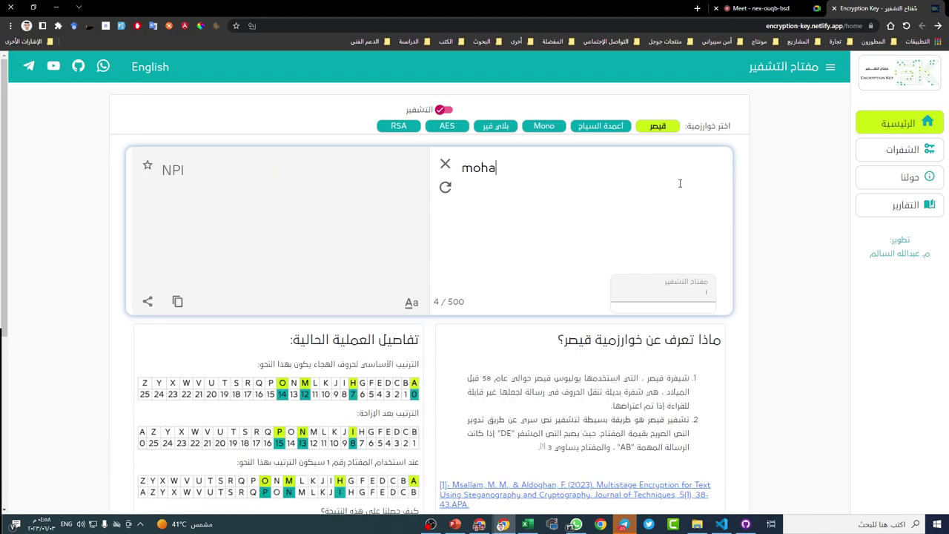
{"action": "type", "text": "mmed"}
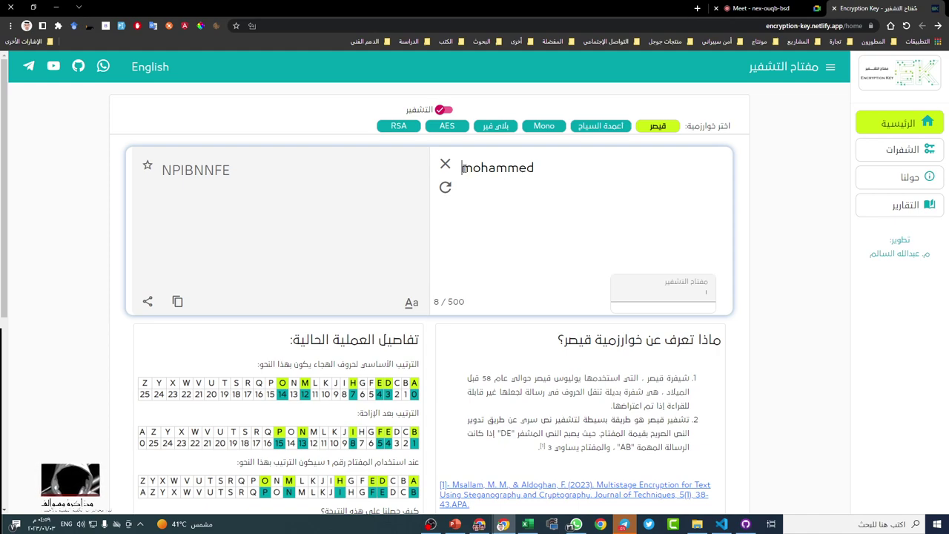
{"action": "left_click_drag", "start_coordinate": [461, 169], "coordinate": [541, 171]}
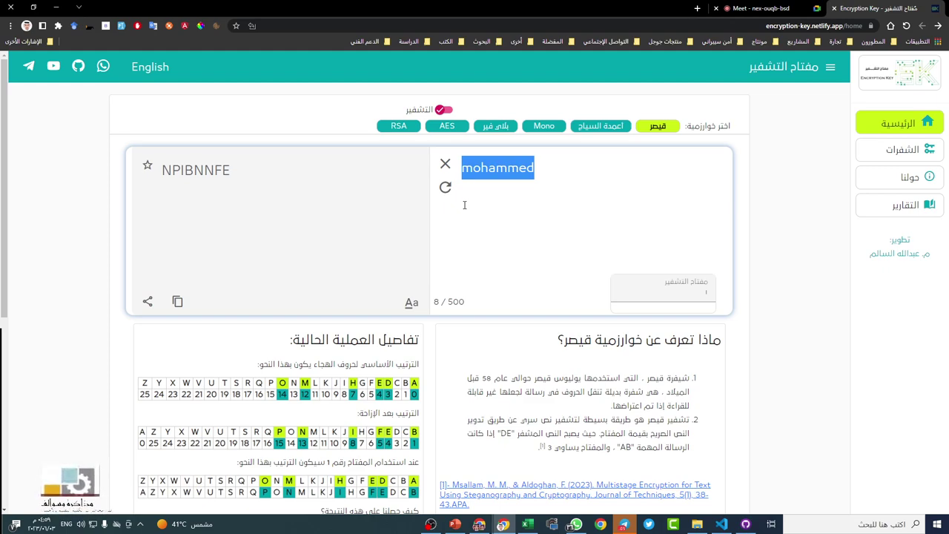
{"action": "left_click", "coordinate": [447, 168]}
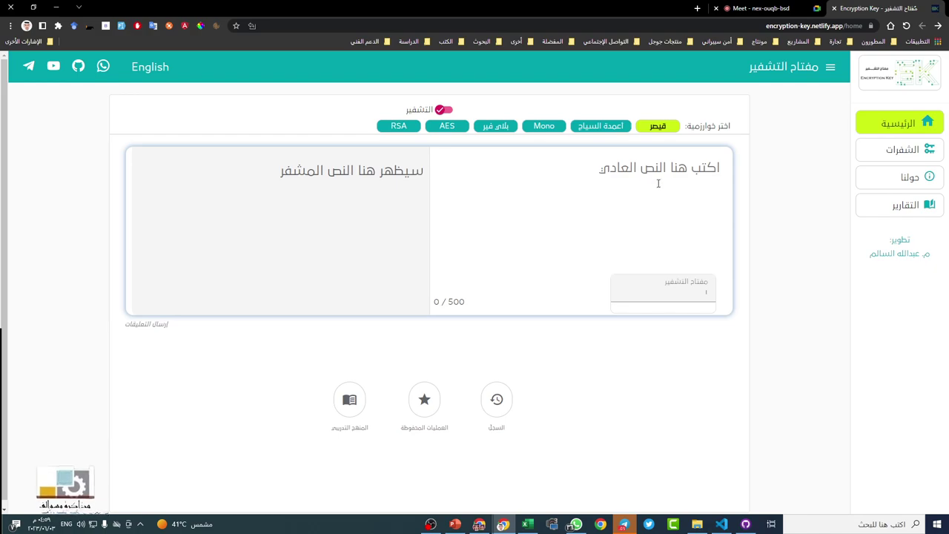
- Enter the same sample first name as plaintext again, hide the desktop notifications, and rerun the Caesar encryption
{"action": "left_click", "coordinate": [683, 178]}
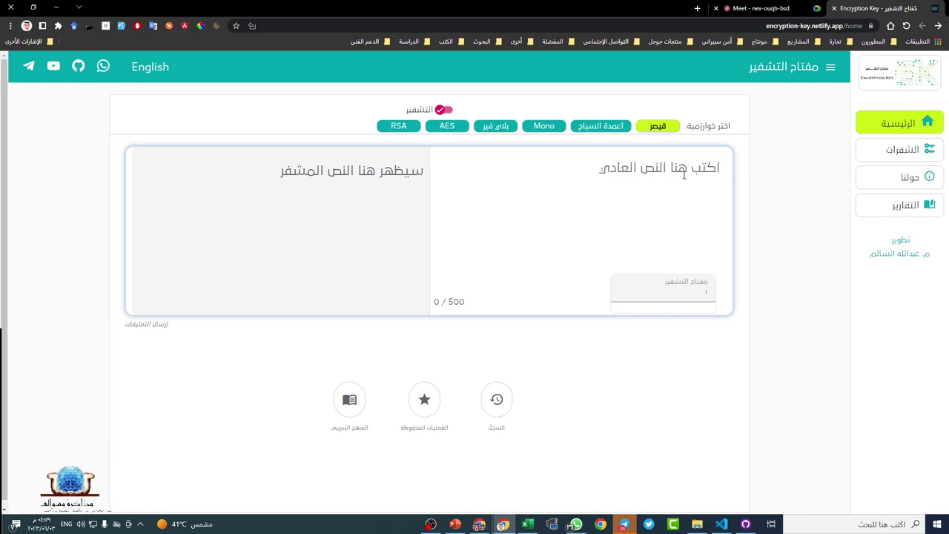
{"action": "type", "text": "mohamm"}
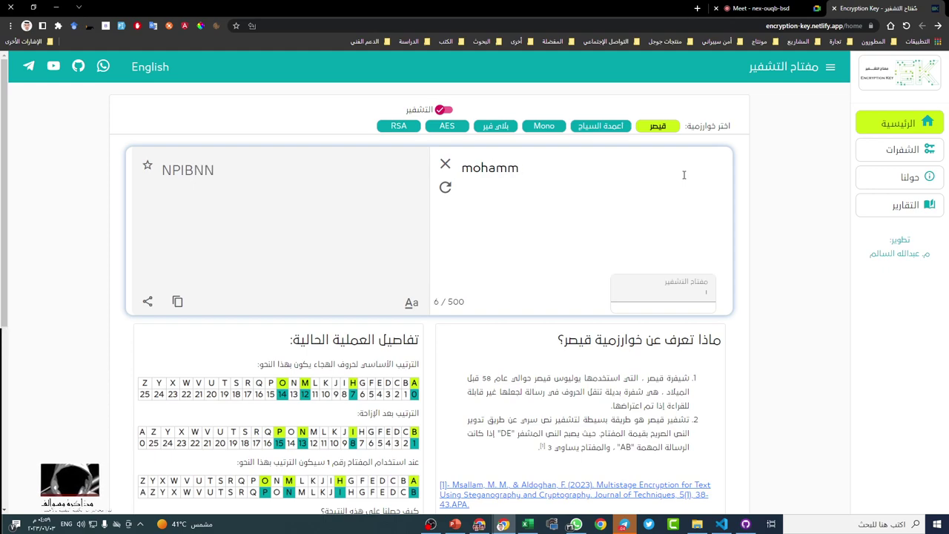
{"action": "type", "text": "ed"}
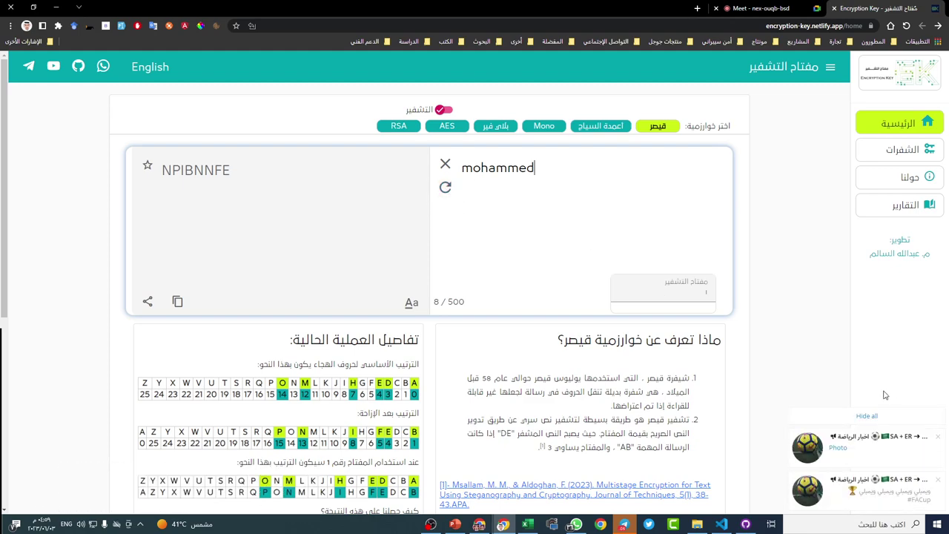
{"action": "left_click", "coordinate": [868, 416]}
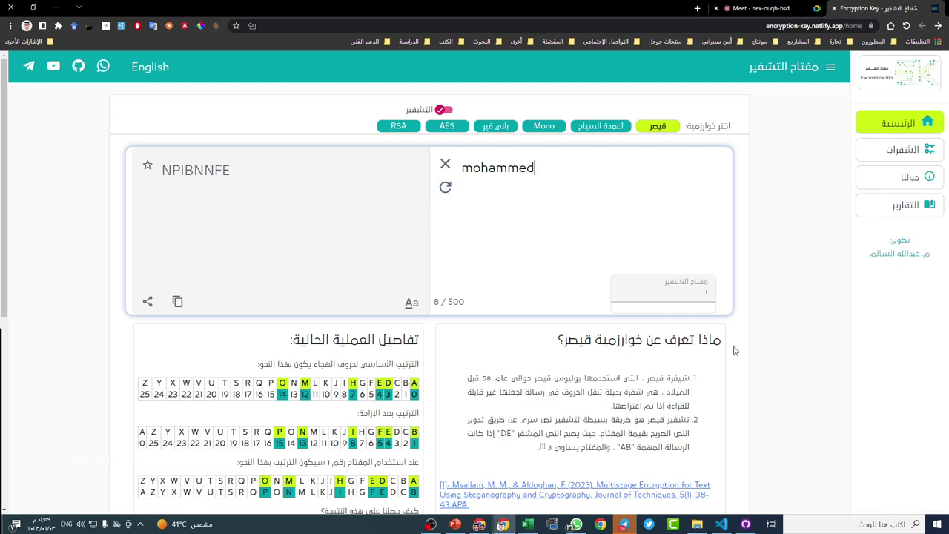
{"action": "left_click", "coordinate": [445, 190]}
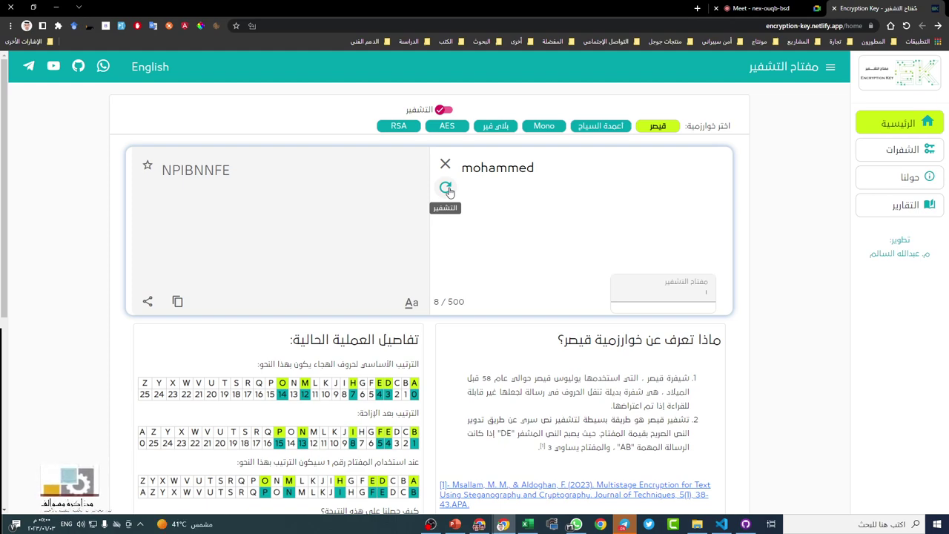
- Toggle the ciphertext's letter case back and forth
{"action": "left_click", "coordinate": [409, 304]}
{"action": "left_click", "coordinate": [407, 305]}
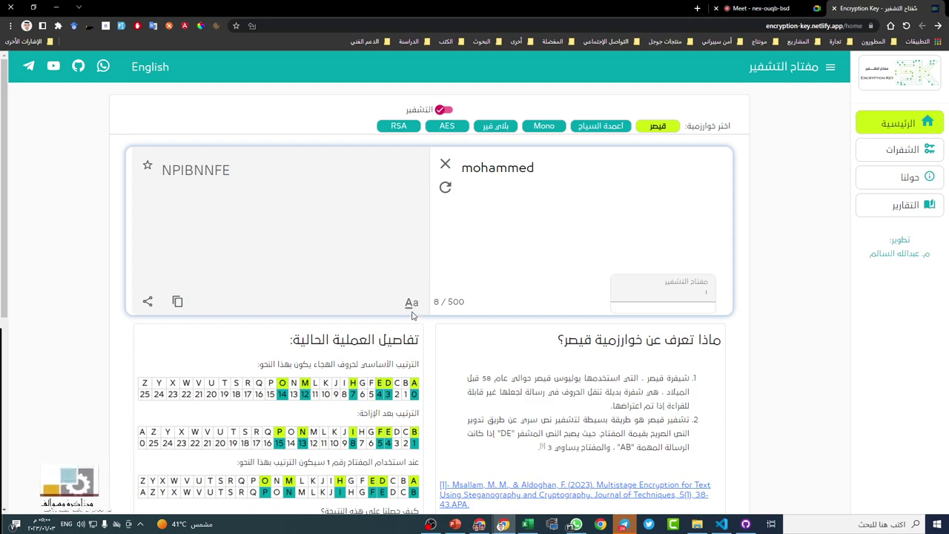
{"action": "left_click", "coordinate": [412, 314]}
{"action": "left_click", "coordinate": [412, 313]}
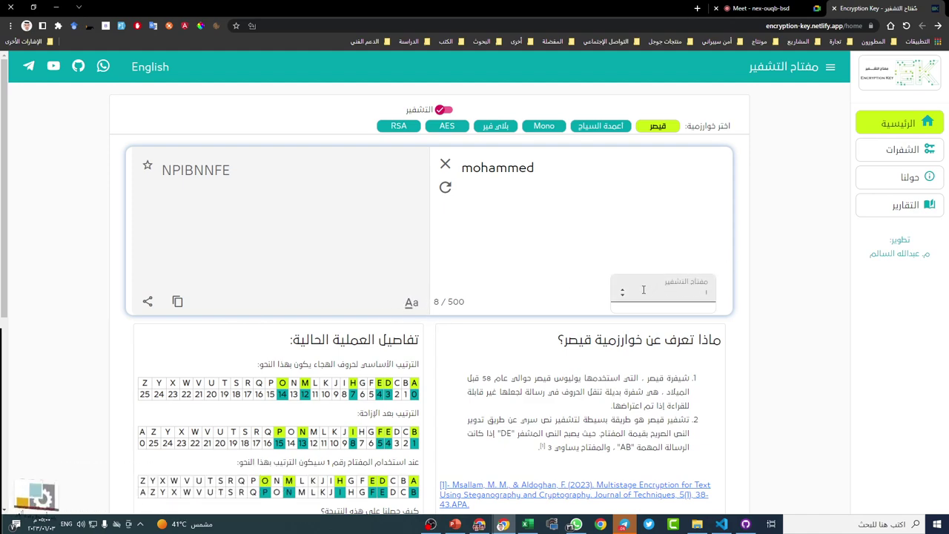
- Examine the Caesar operation details, marking the letter A and its number 0 in the shifted alphabet table
{"action": "scroll", "coordinate": [282, 375], "scroll_direction": "down", "scroll_amount": 1}
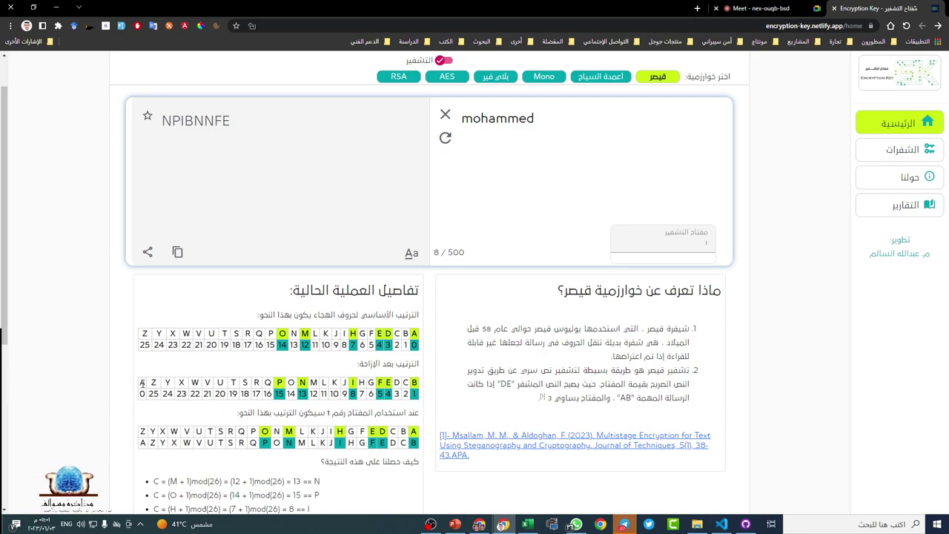
{"action": "left_click_drag", "start_coordinate": [142, 381], "coordinate": [143, 401]}
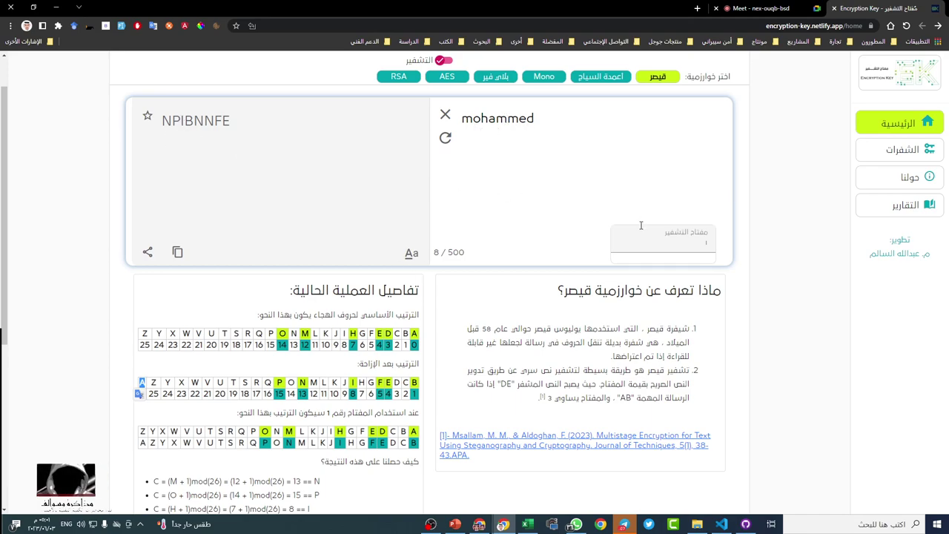
- Set the Caesar encryption key to 3, select the plaintext, and review the letter-by-letter calculations in the operation details
{"action": "left_click", "coordinate": [623, 240]}
{"action": "left_click", "coordinate": [623, 240]}
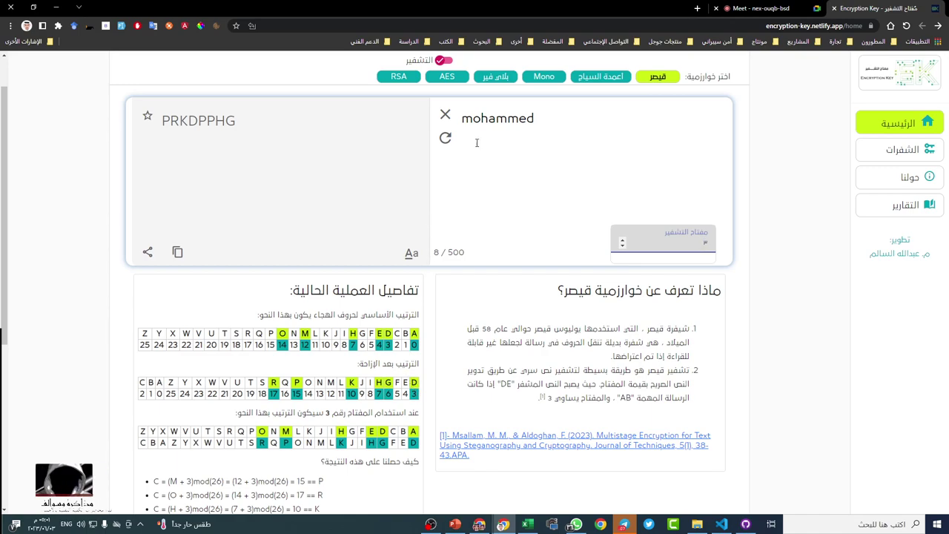
{"action": "left_click_drag", "start_coordinate": [462, 119], "coordinate": [533, 118]}
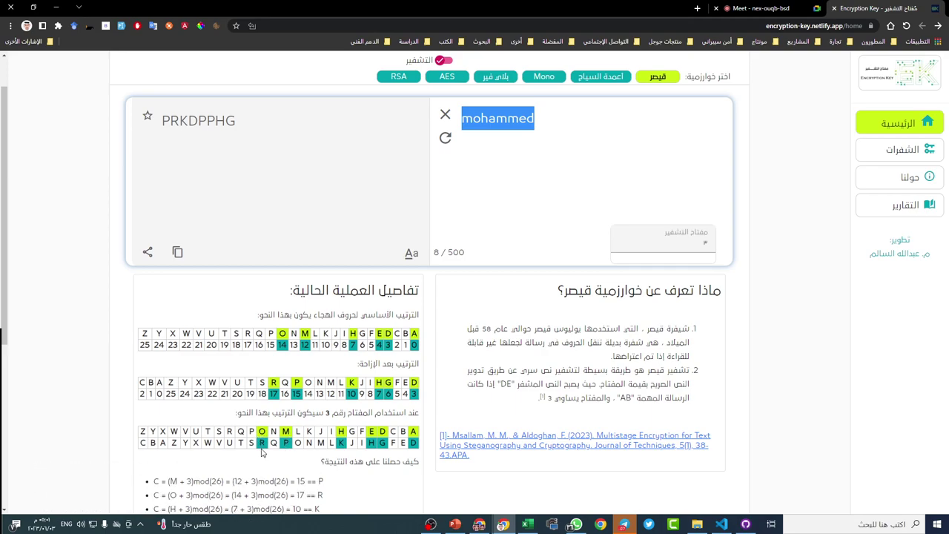
{"action": "scroll", "coordinate": [269, 401], "scroll_direction": "down", "scroll_amount": 2}
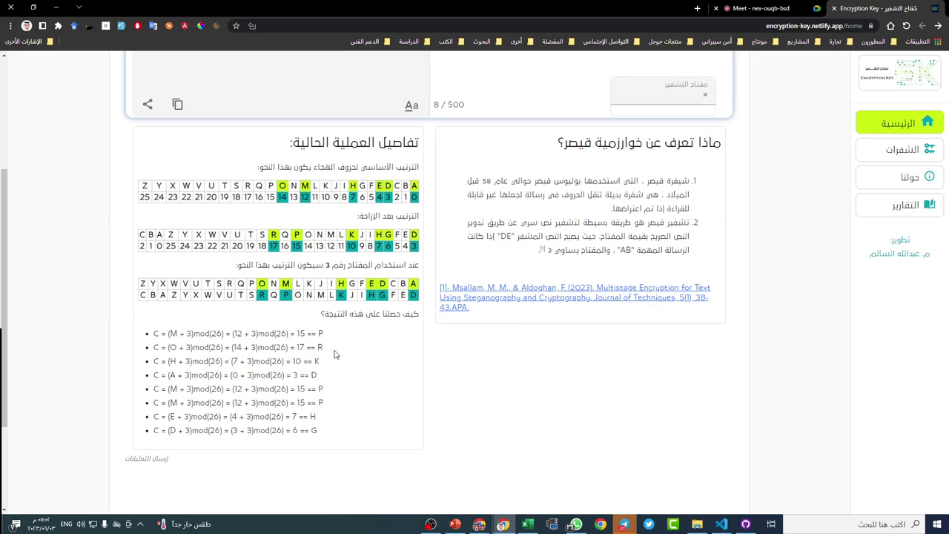
{"action": "scroll", "coordinate": [333, 353], "scroll_direction": "up", "scroll_amount": 3}
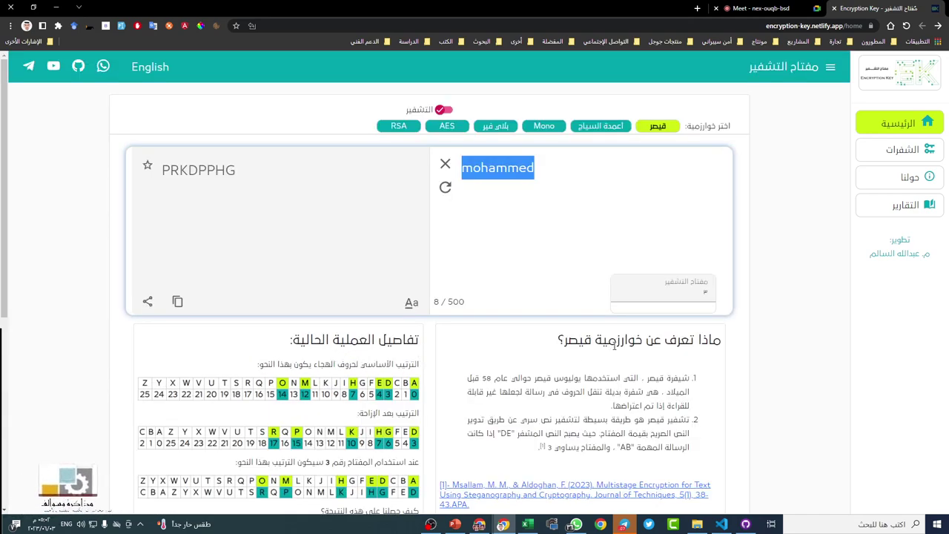
- Copy the encryption result and paste the ciphertext into the browser's address field
{"action": "left_click", "coordinate": [179, 304]}
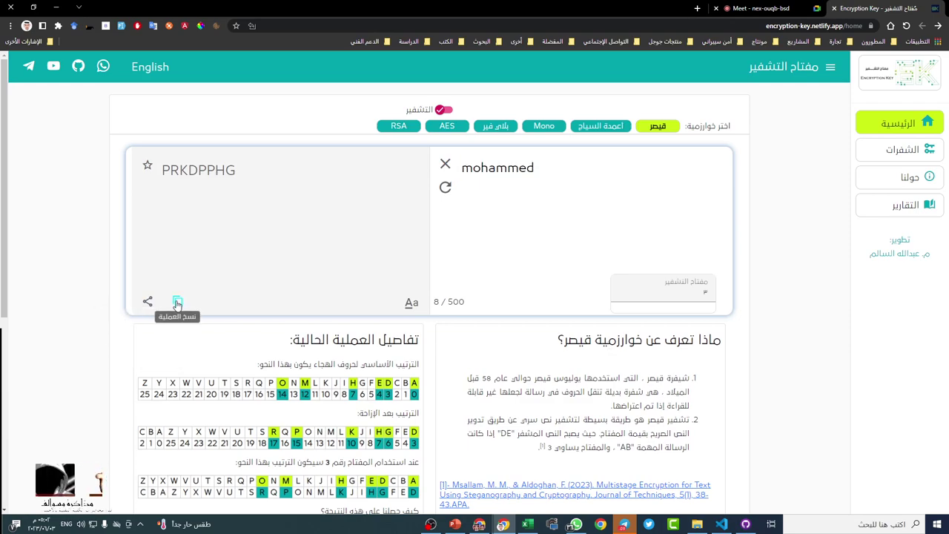
{"action": "left_click", "coordinate": [178, 303]}
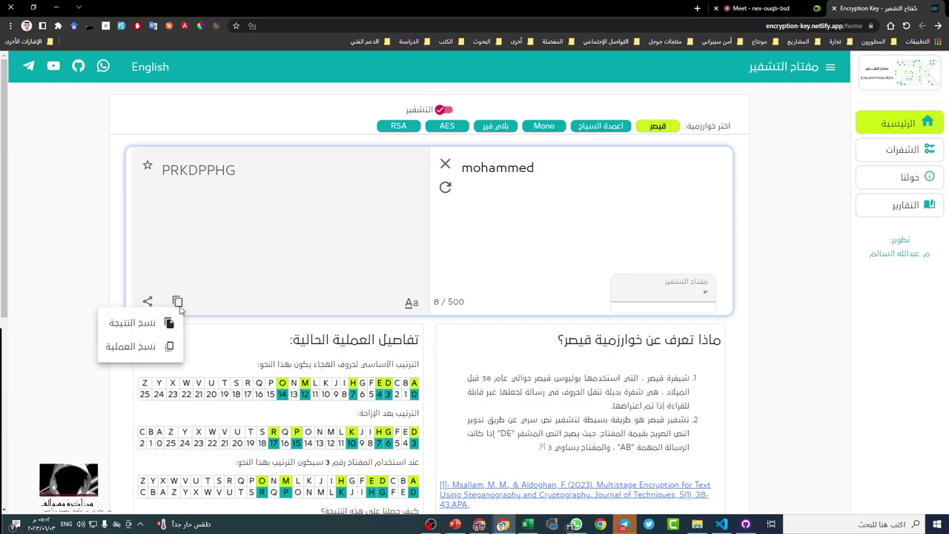
{"action": "left_click", "coordinate": [135, 324]}
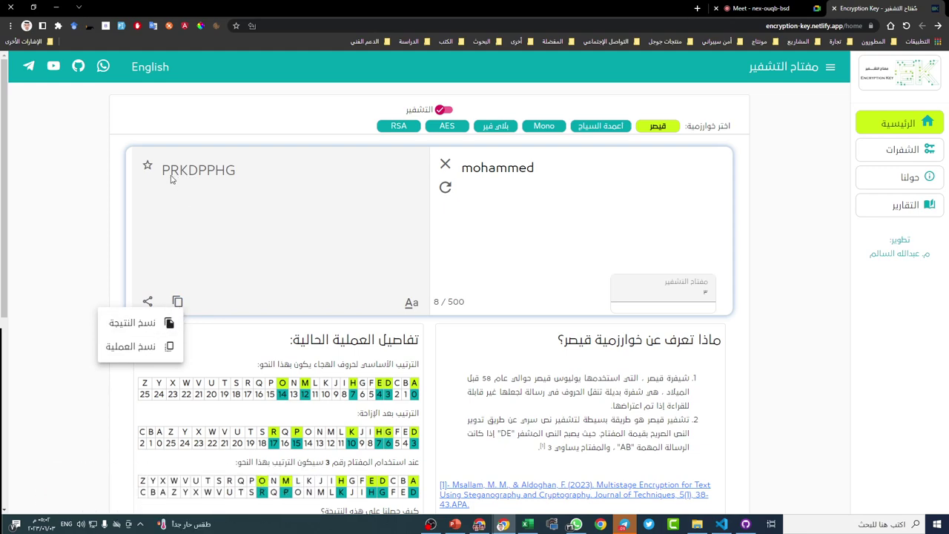
{"action": "left_click", "coordinate": [168, 323]}
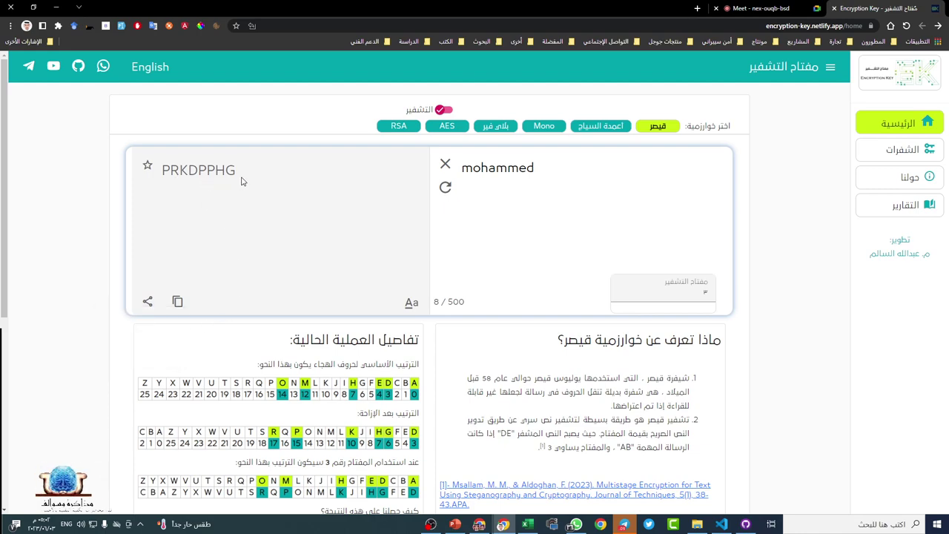
{"action": "left_click", "coordinate": [724, 26]}
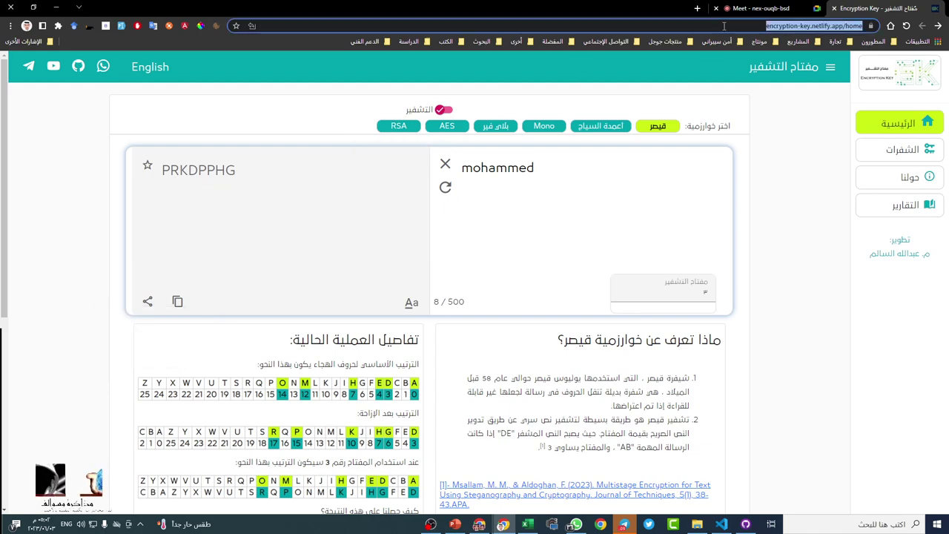
{"action": "key", "text": "ctrl+v"}
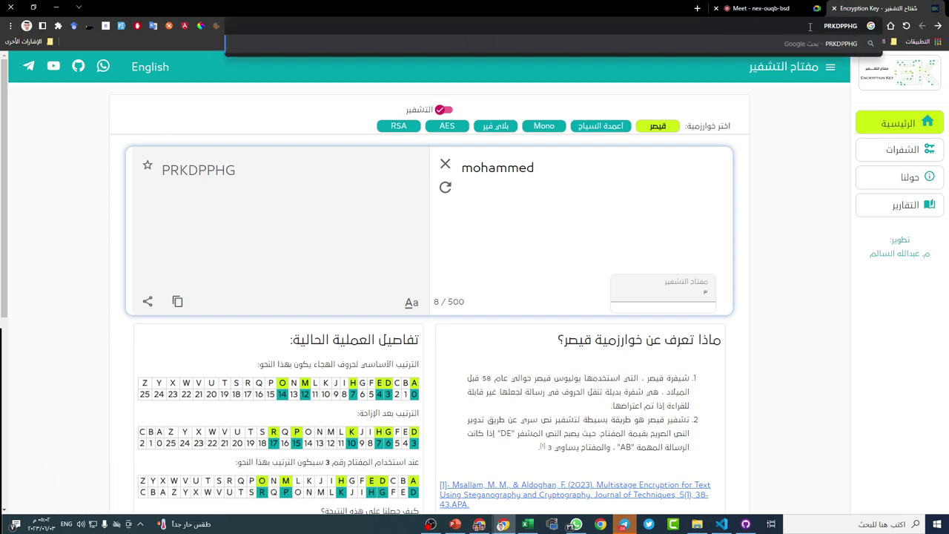
- Try to copy the operation details and paste them into the project group's WhatsApp message, clear the draft, and return to the website
{"action": "left_click", "coordinate": [178, 301]}
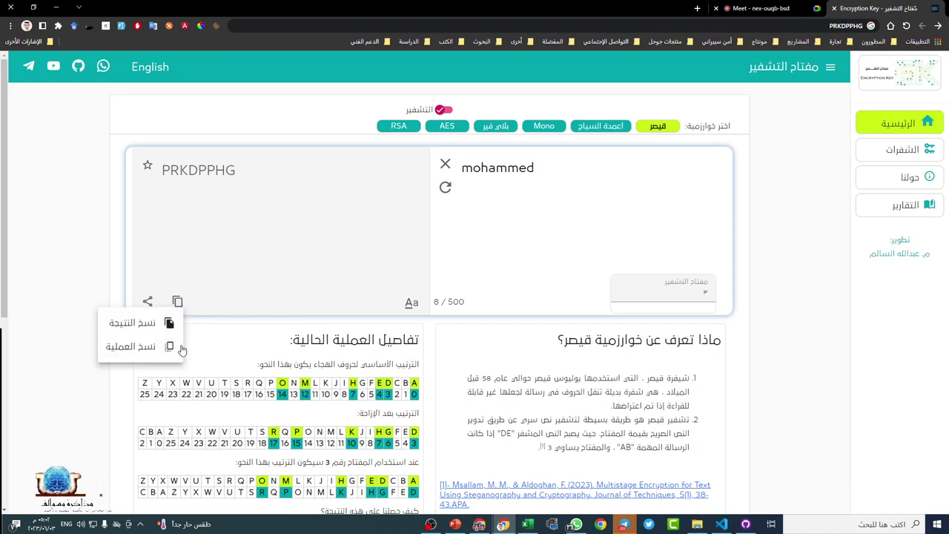
{"action": "left_click", "coordinate": [147, 349]}
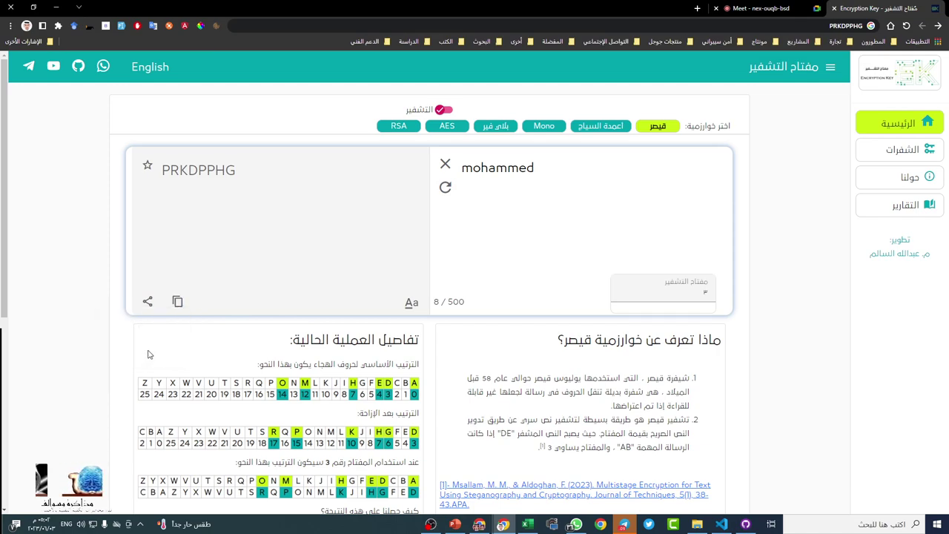
{"action": "left_click", "coordinate": [575, 524]}
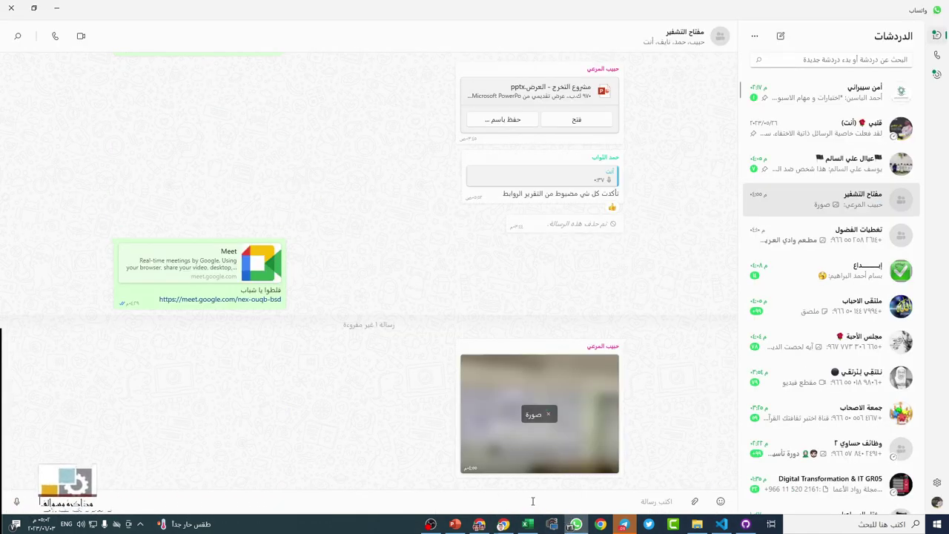
{"action": "key", "text": "ctrl+v"}
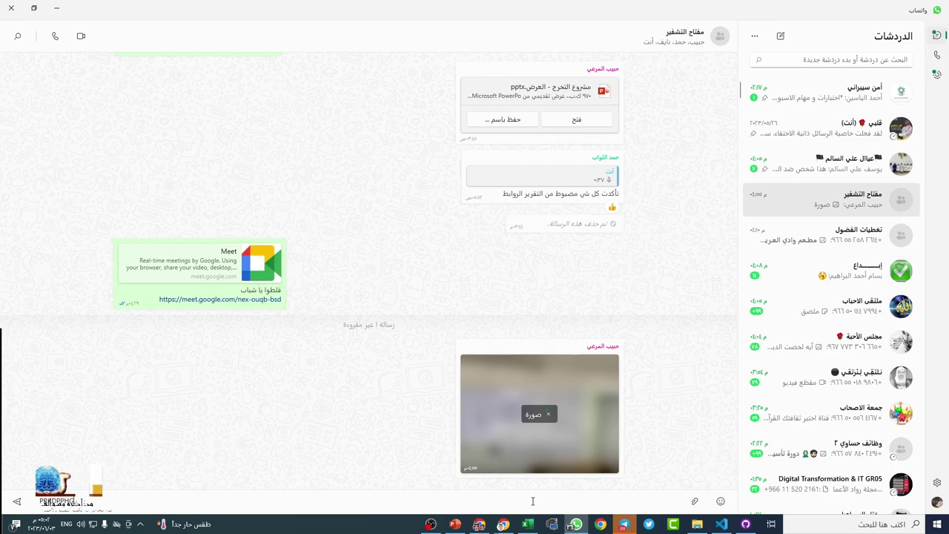
{"action": "key", "text": "BackSpace"}
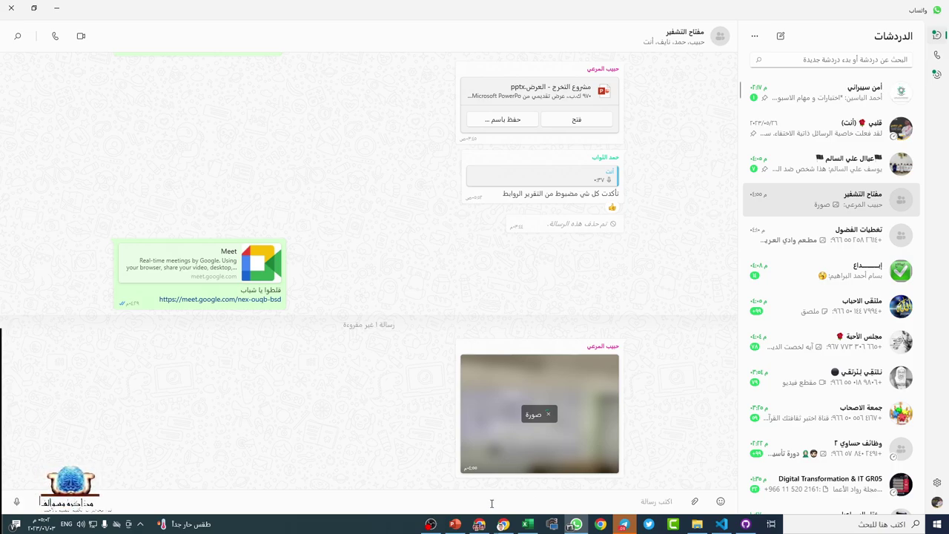
{"action": "left_click", "coordinate": [53, 9]}
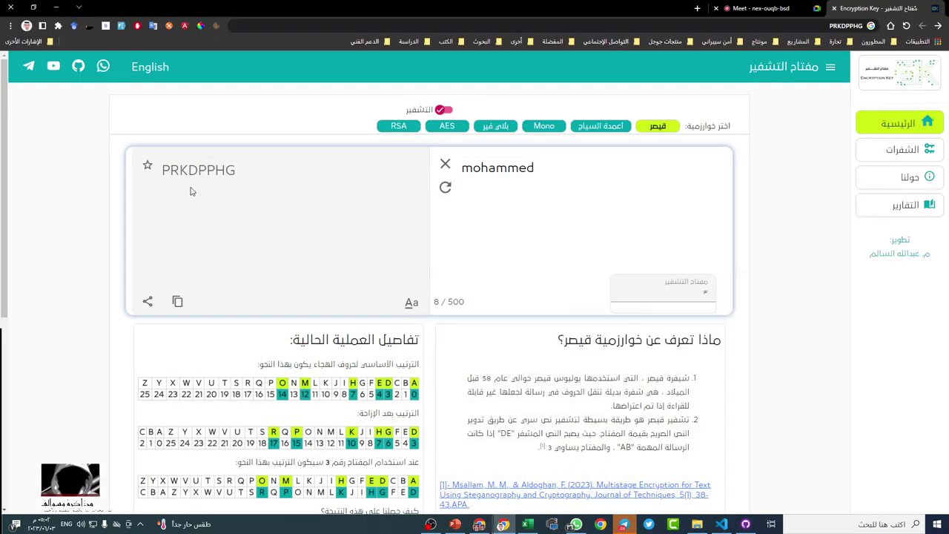
- Try again to copy the full Caesar operation details to the clipboard
{"action": "left_click", "coordinate": [179, 303]}
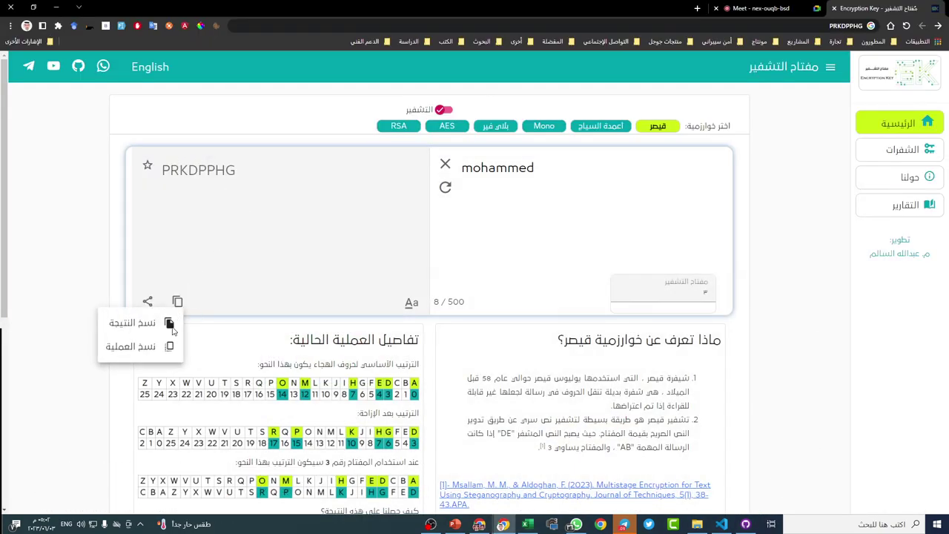
{"action": "left_click", "coordinate": [165, 348]}
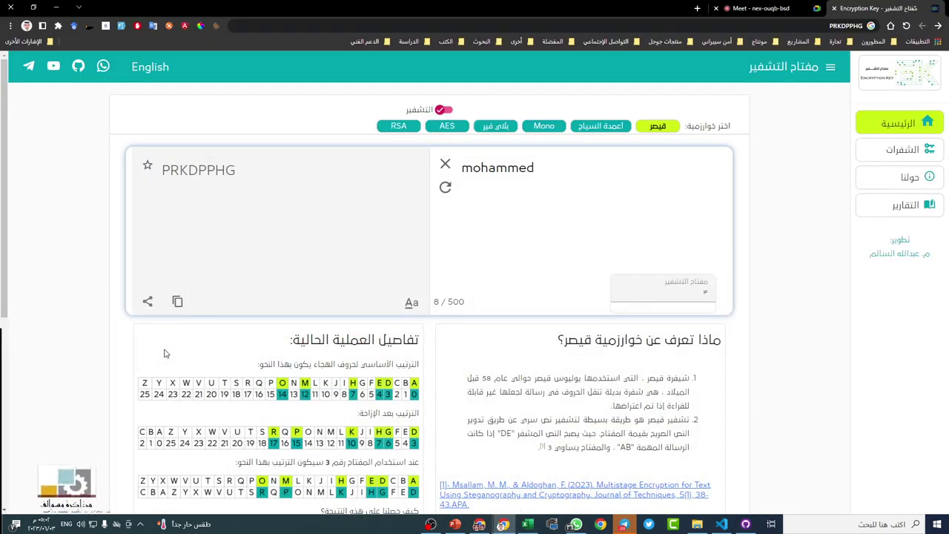
{"action": "left_click", "coordinate": [935, 479]}
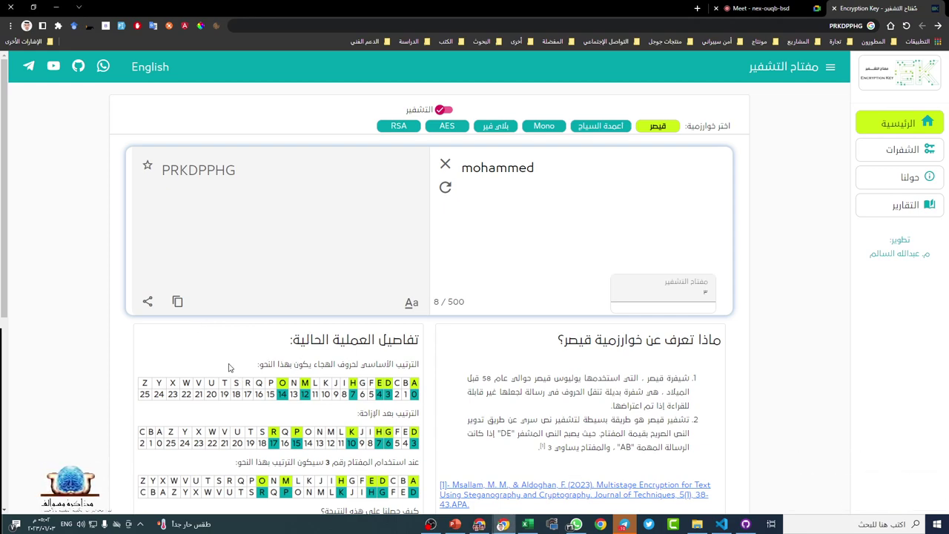
{"action": "left_click", "coordinate": [177, 302]}
{"action": "left_click", "coordinate": [167, 346]}
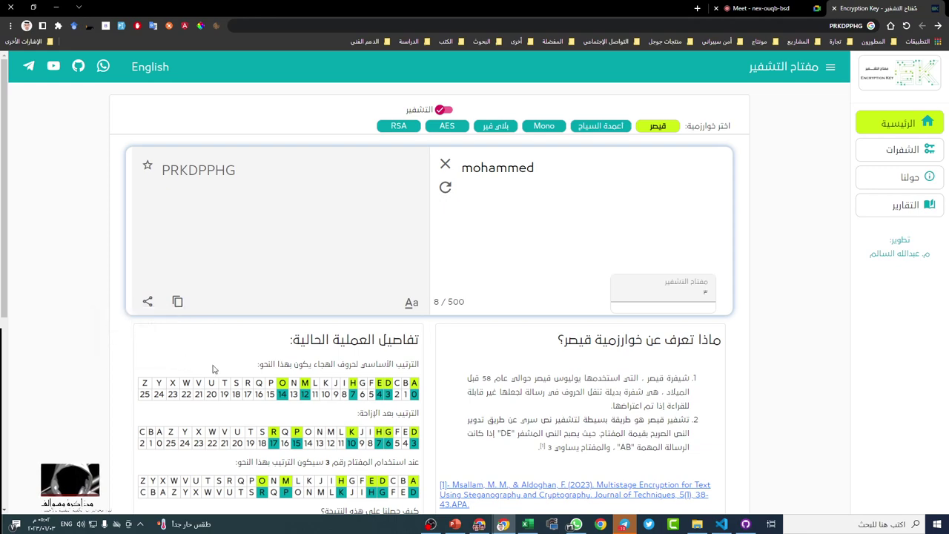
{"action": "left_click", "coordinate": [177, 301]}
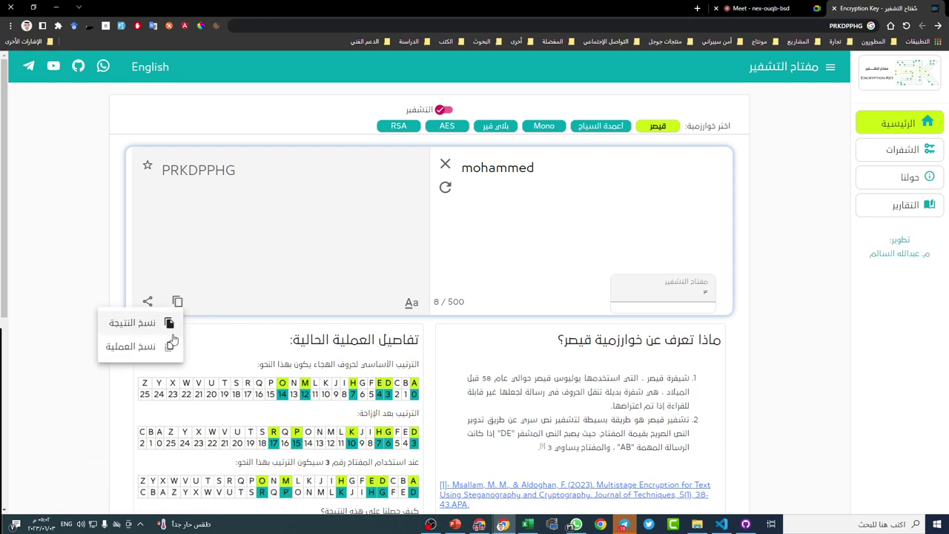
{"action": "left_click", "coordinate": [148, 346]}
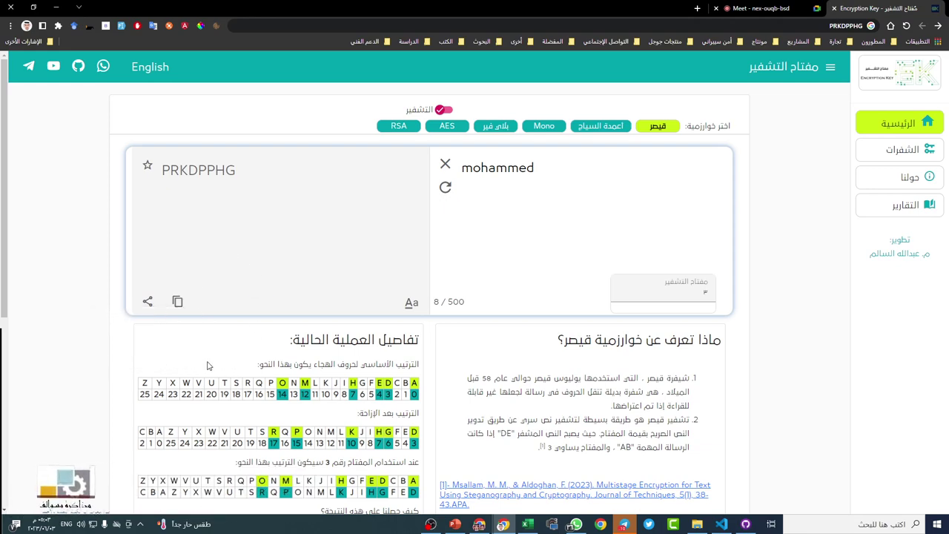
- Show the sharing options for the encryption result and dismiss them without sharing
{"action": "left_click", "coordinate": [149, 301]}
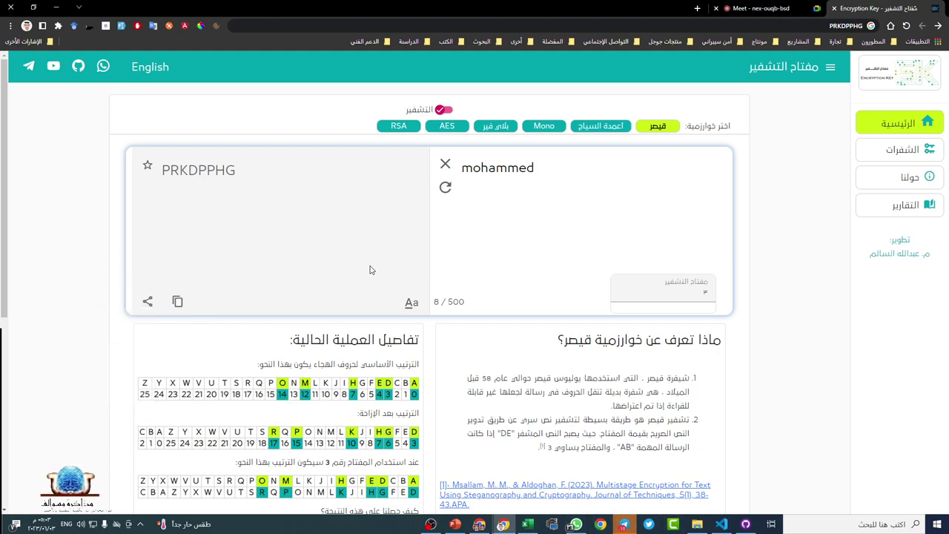
{"action": "left_click", "coordinate": [147, 302]}
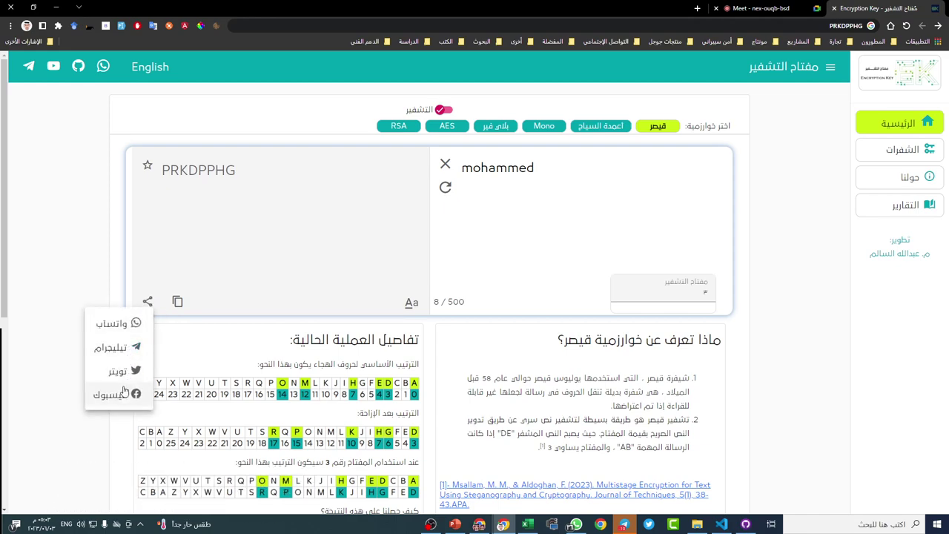
{"action": "left_click", "coordinate": [289, 246]}
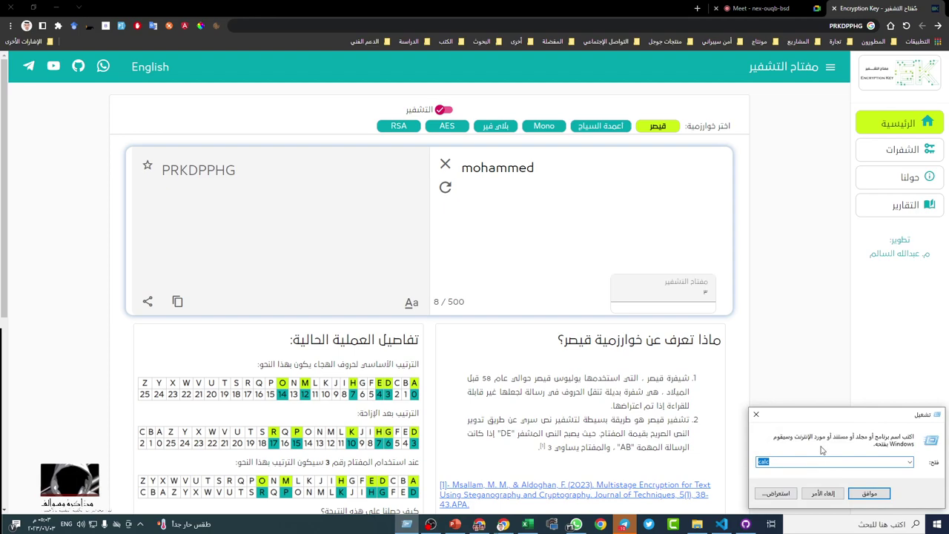
- Dismiss the Run dialog and look through the Windows clipboard history for the copied entries
{"action": "left_click", "coordinate": [755, 412]}
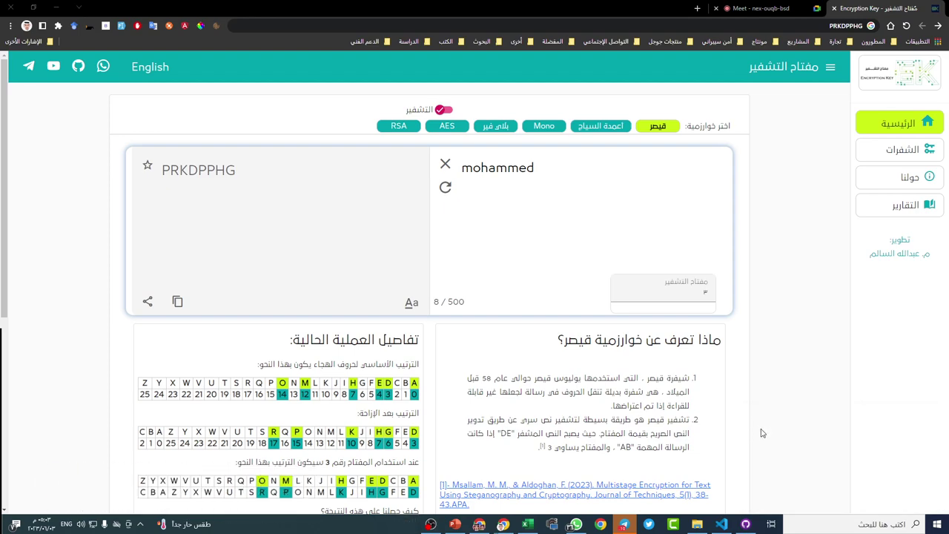
{"action": "key", "text": "super+v"}
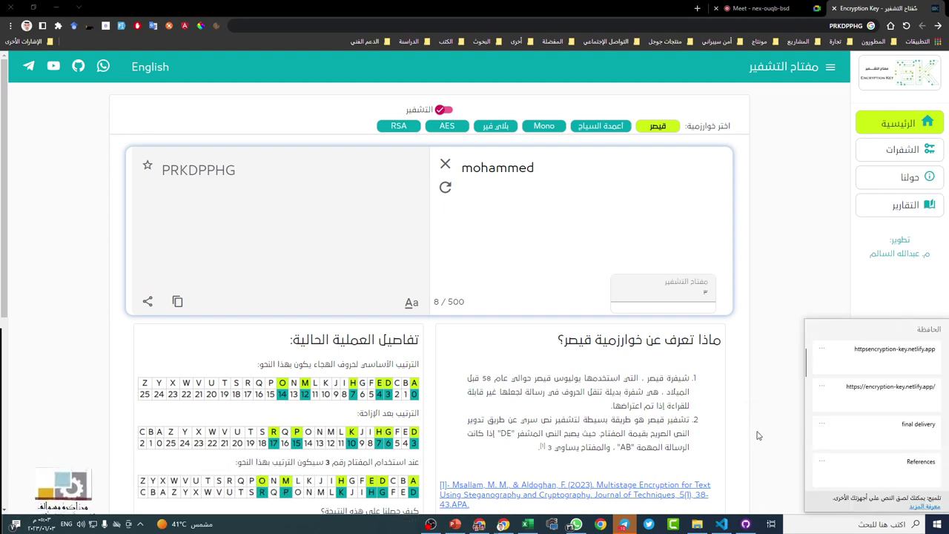
{"action": "scroll", "coordinate": [868, 388], "scroll_direction": "down", "scroll_amount": 3}
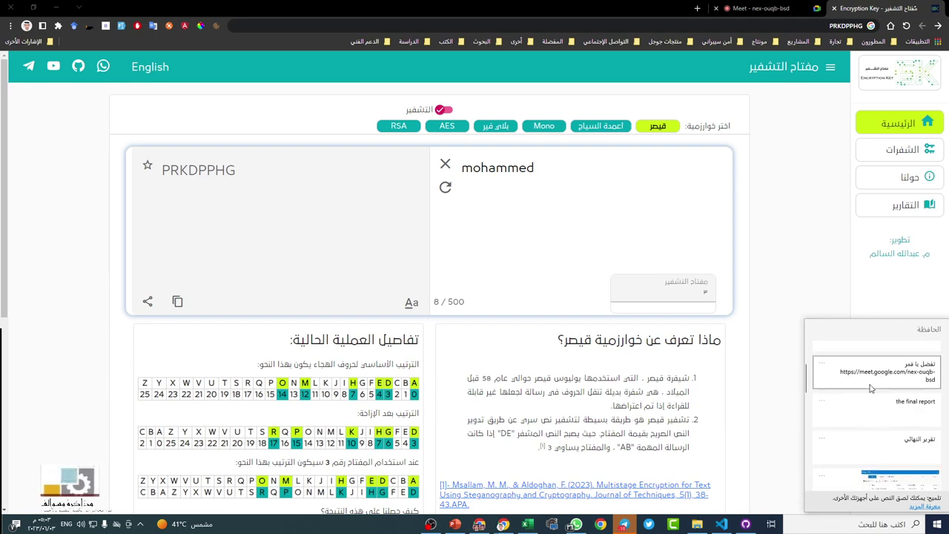
{"action": "scroll", "coordinate": [867, 388], "scroll_direction": "up", "scroll_amount": 3}
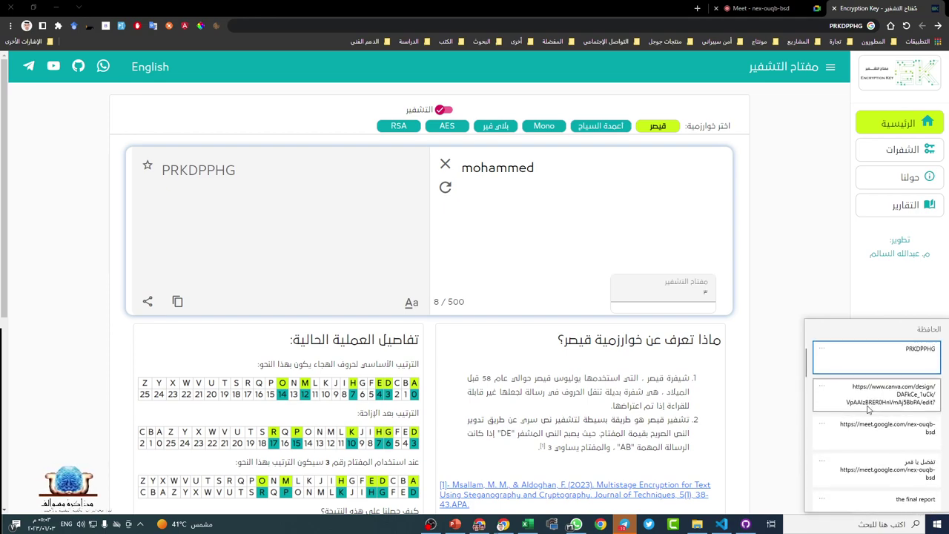
{"action": "left_click", "coordinate": [790, 284]}
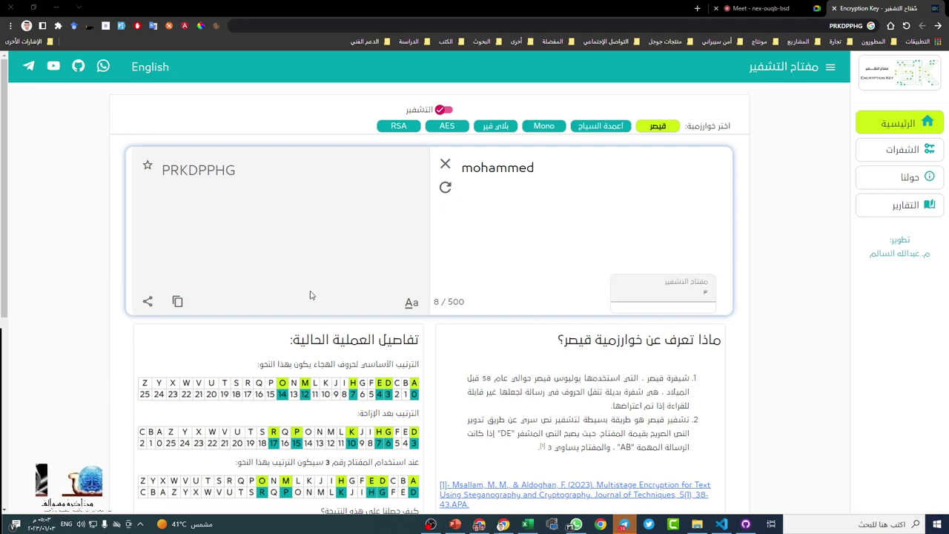
- Switch the Caesar tool to decryption and paste the ciphertext PRKDPPHG from the clipboard history
{"action": "left_click", "coordinate": [445, 115]}
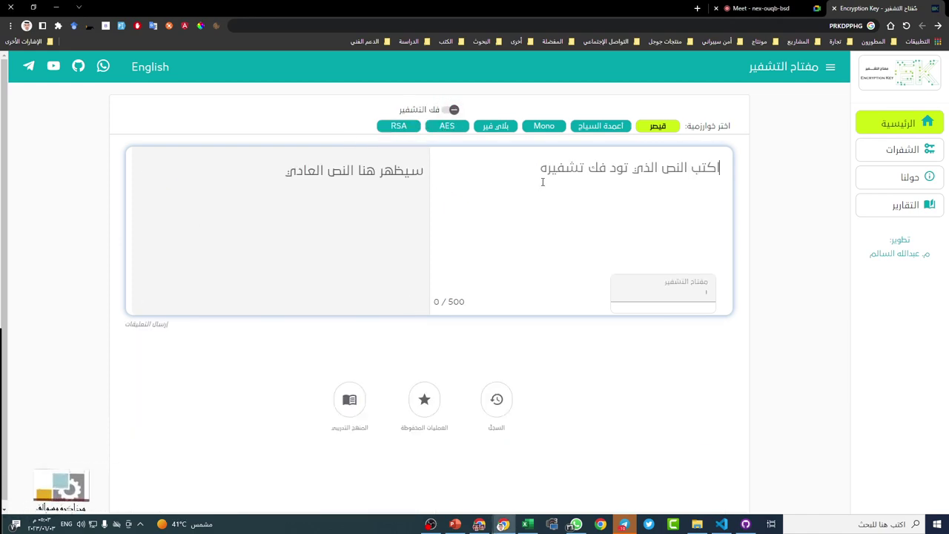
{"action": "key", "text": "super+v"}
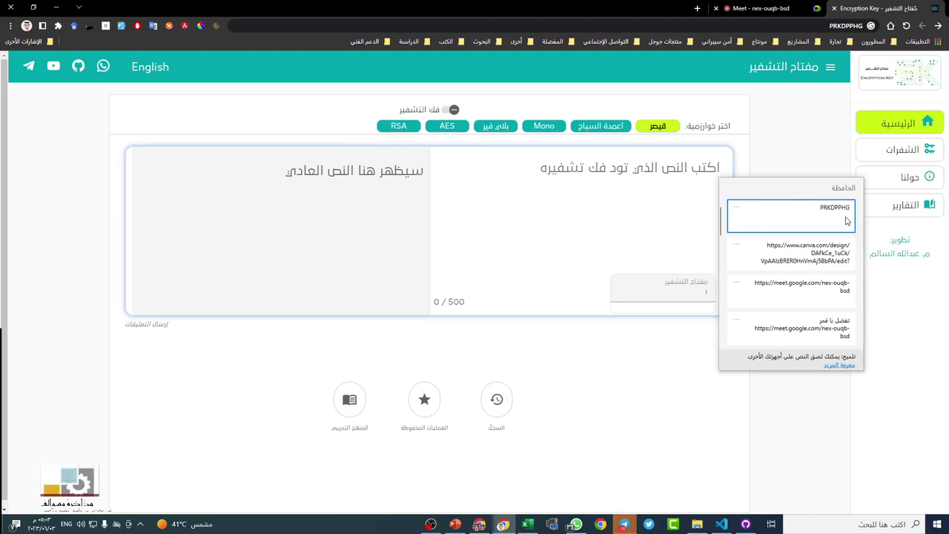
{"action": "left_click", "coordinate": [805, 218]}
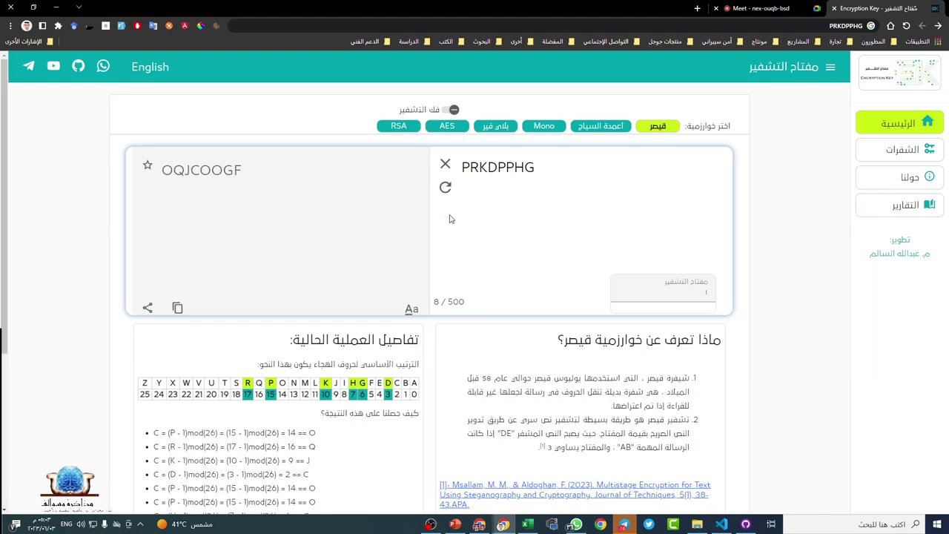
- Set the decryption key to 3 and change the decrypted text to lowercase
{"action": "left_click", "coordinate": [624, 293]}
{"action": "key", "text": "Up"}
{"action": "key", "text": "Up"}
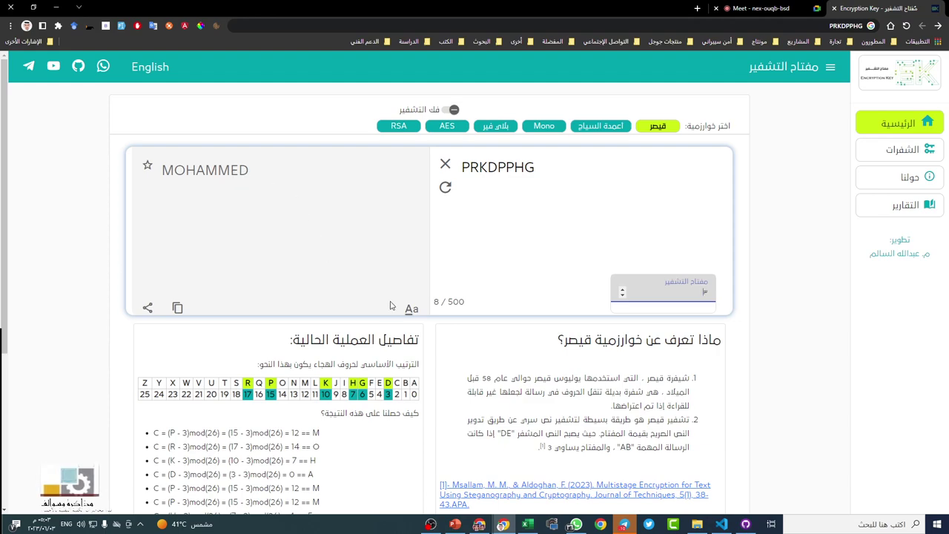
{"action": "left_click", "coordinate": [411, 308]}
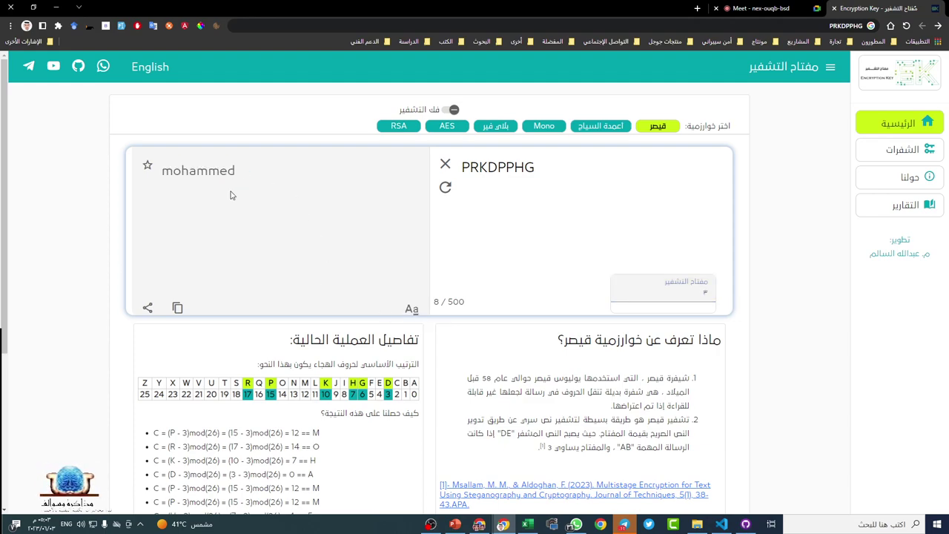
- Change the decrypted text to uppercase, then copy the operation details and the result, hiding the chat notifications in between
{"action": "left_click", "coordinate": [411, 309]}
{"action": "left_click", "coordinate": [177, 308]}
{"action": "left_click", "coordinate": [151, 349]}
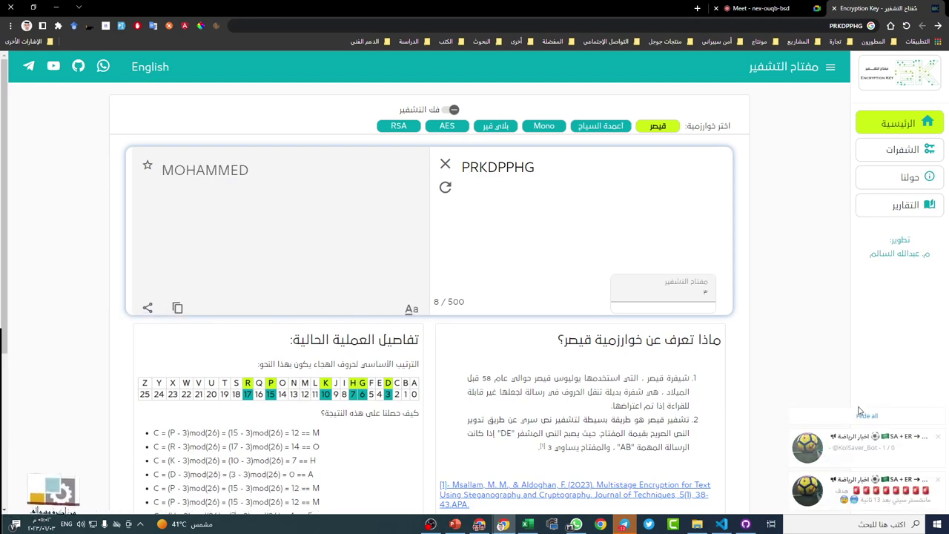
{"action": "left_click", "coordinate": [866, 415]}
{"action": "left_click", "coordinate": [177, 307]}
{"action": "left_click", "coordinate": [164, 351]}
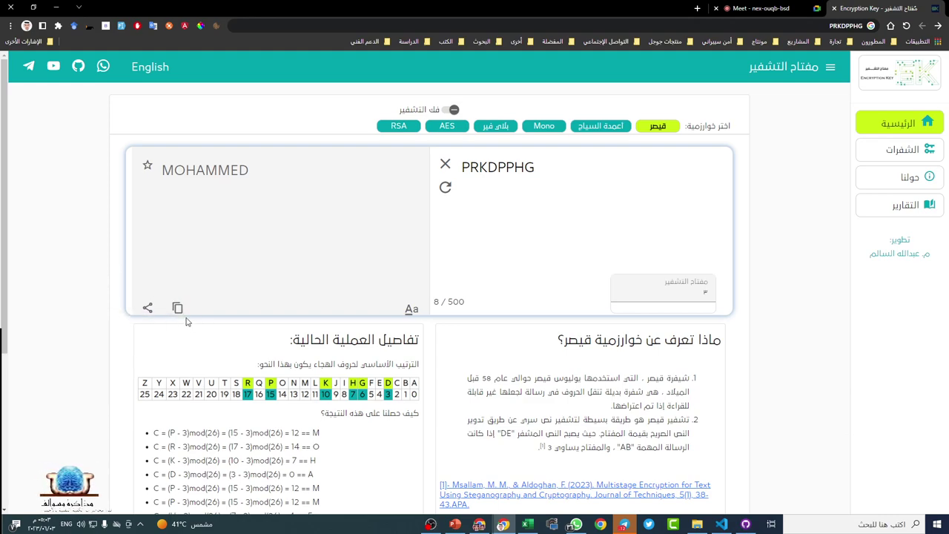
{"action": "left_click", "coordinate": [177, 307]}
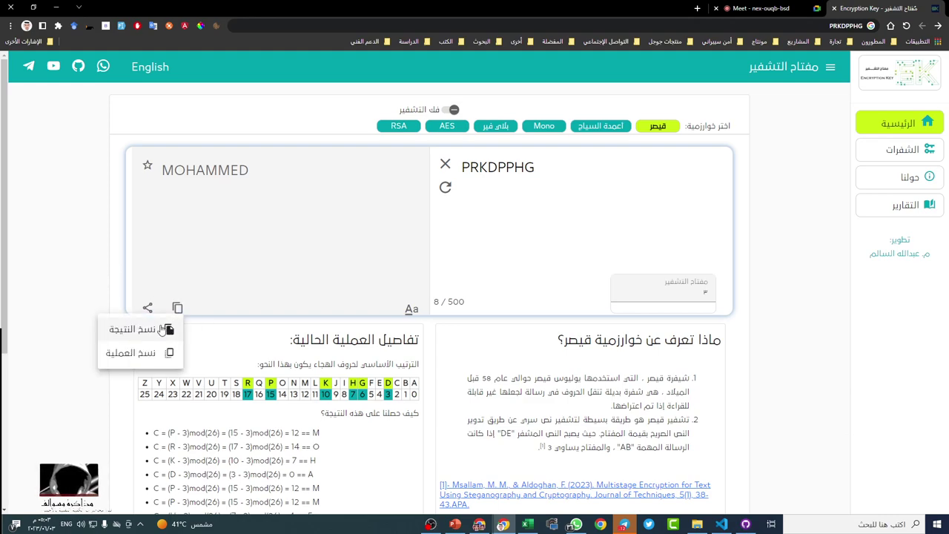
{"action": "left_click", "coordinate": [167, 330]}
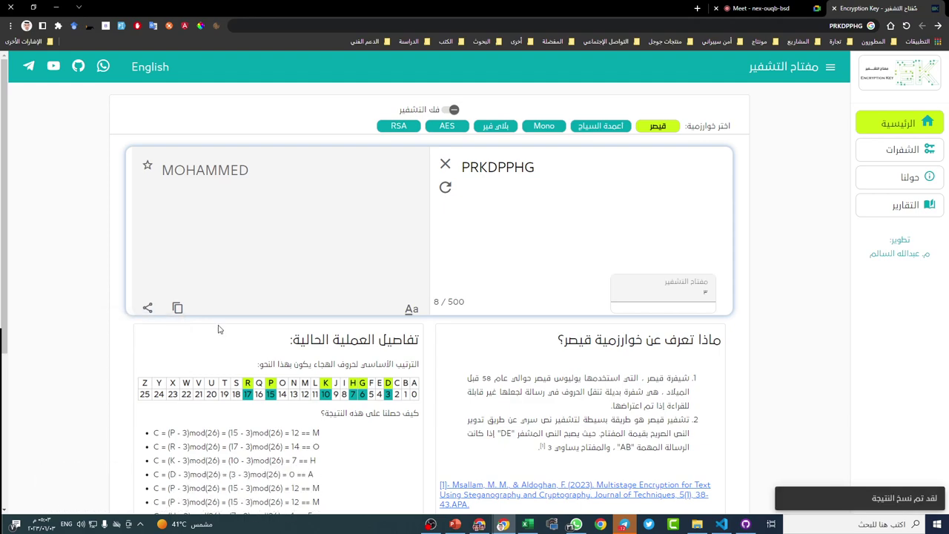
- Try to share the Caesar operation through WhatsApp, then return to the Encryption Key site and review the calculation details
{"action": "left_click", "coordinate": [149, 309]}
{"action": "left_click", "coordinate": [131, 329]}
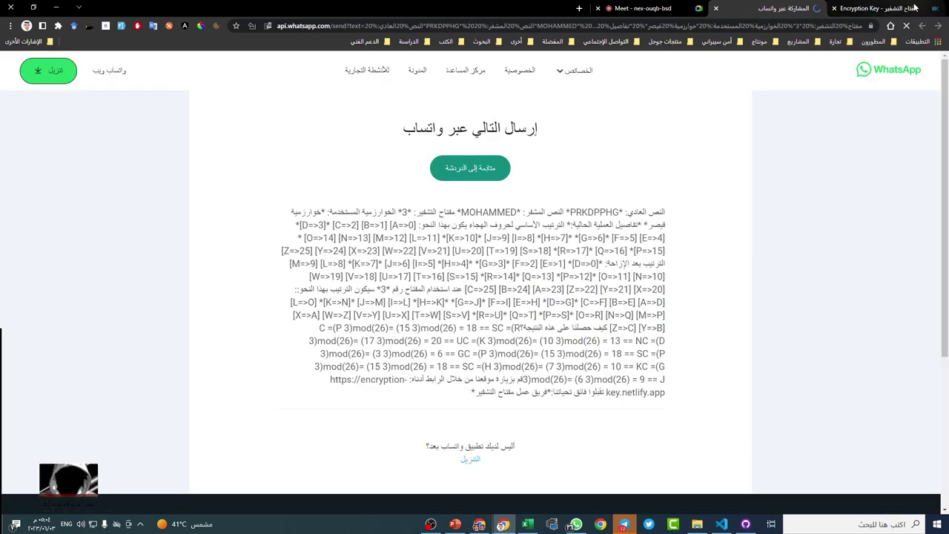
{"action": "left_click", "coordinate": [487, 170]}
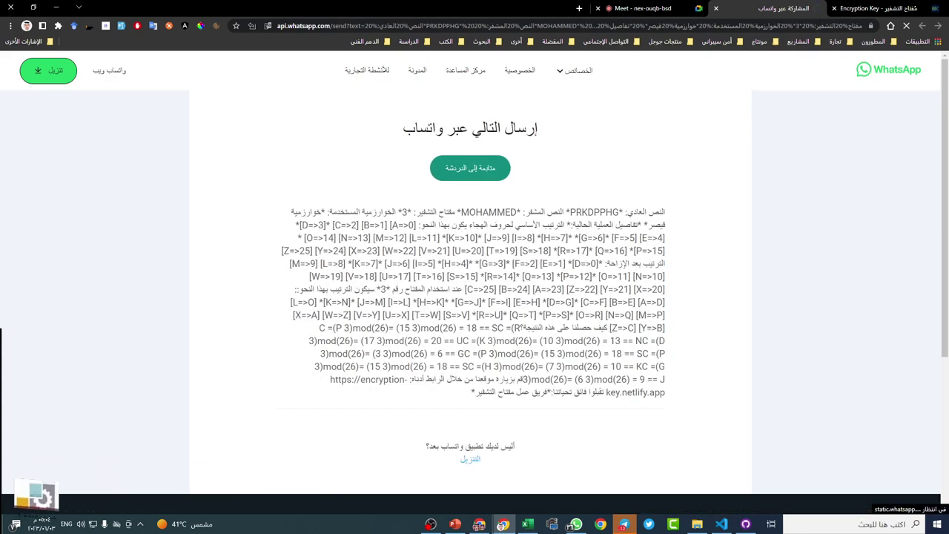
{"action": "left_click", "coordinate": [895, 8]}
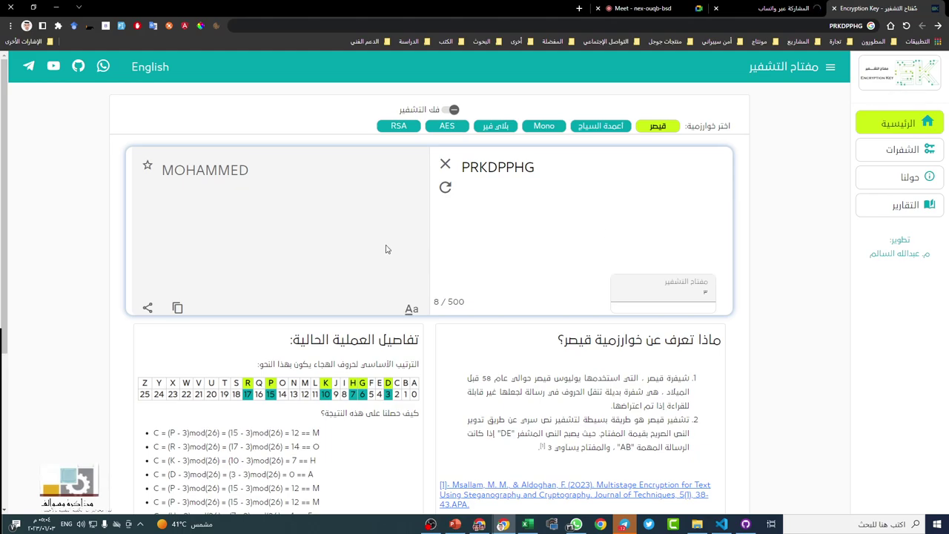
{"action": "scroll", "coordinate": [297, 322], "scroll_direction": "down", "scroll_amount": 3}
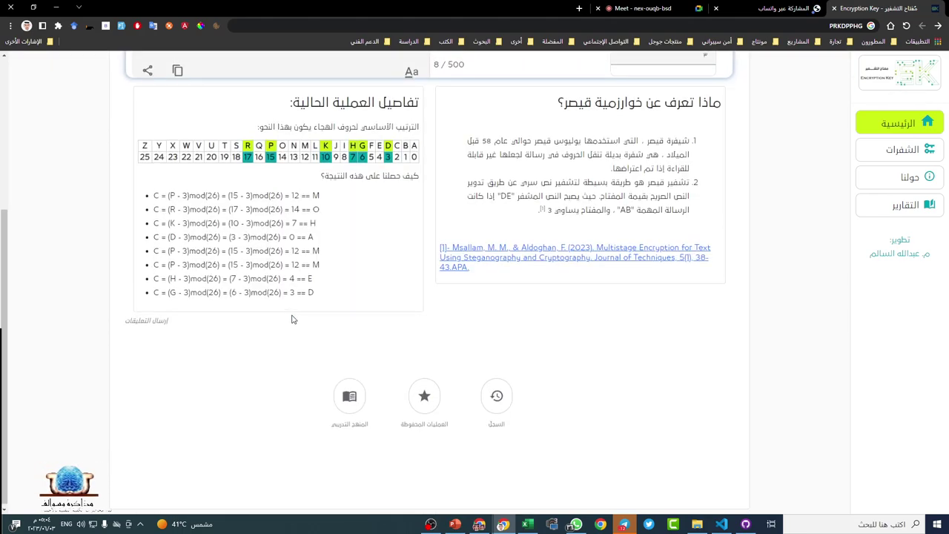
{"action": "scroll", "coordinate": [304, 326], "scroll_direction": "up", "scroll_amount": 2}
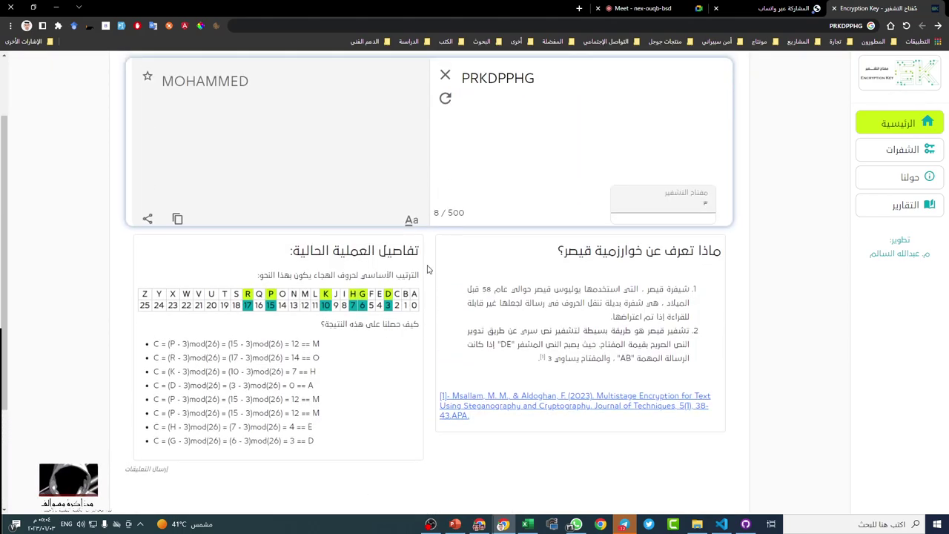
{"action": "scroll", "coordinate": [430, 272], "scroll_direction": "up", "scroll_amount": 1}
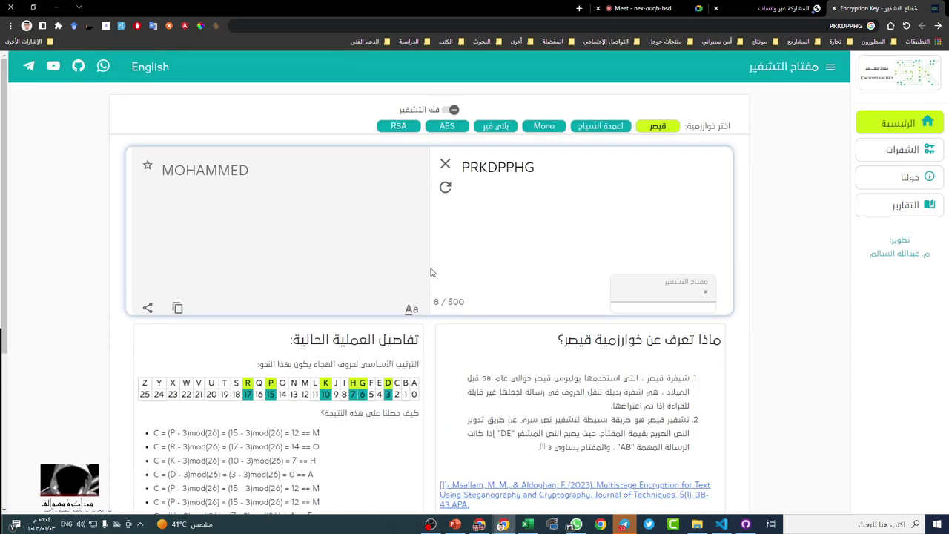
- Show the rail fence tool, then switch to the Mono algorithm and paste the copied Caesar result from the clipboard history
{"action": "left_click", "coordinate": [615, 126]}
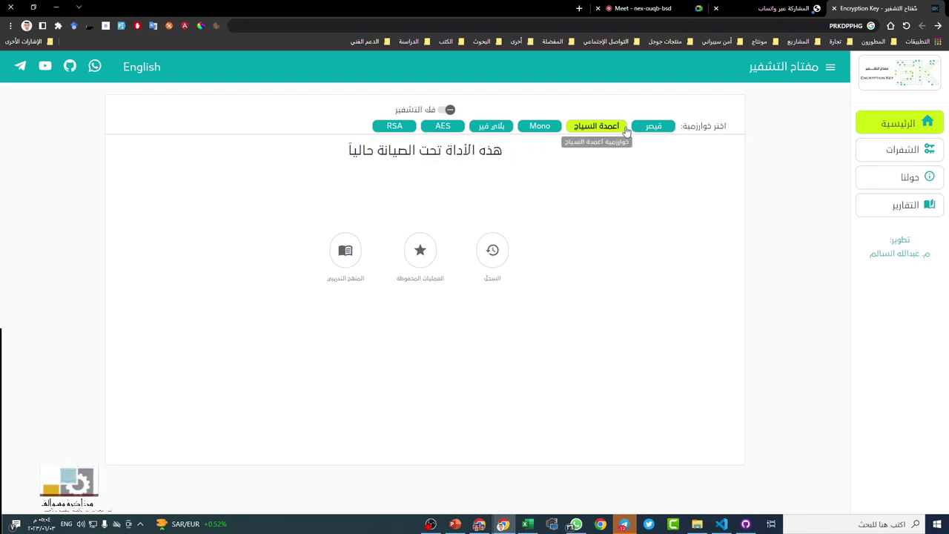
{"action": "left_click", "coordinate": [539, 126]}
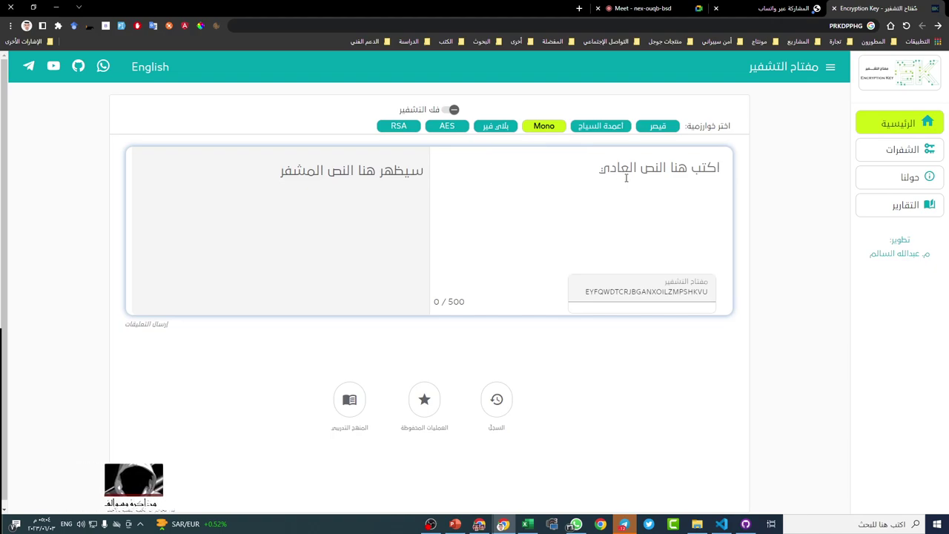
{"action": "key", "text": "super+v"}
{"action": "left_click", "coordinate": [738, 226]}
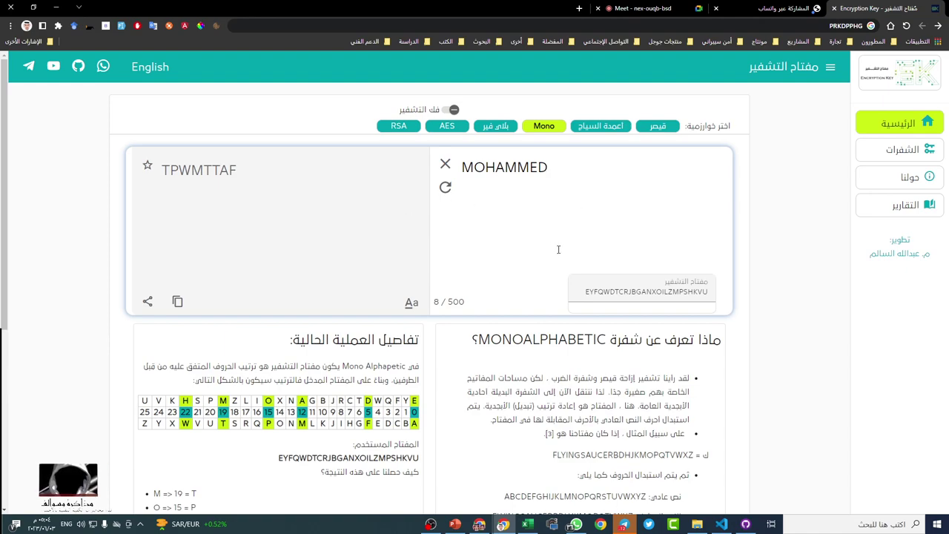
- Replace the Mono key with the example key FLYINGSAUCERBDHJKMOPQTVWXZ copied from the cipher's explanation
{"action": "left_click_drag", "start_coordinate": [587, 296], "coordinate": [714, 303]}
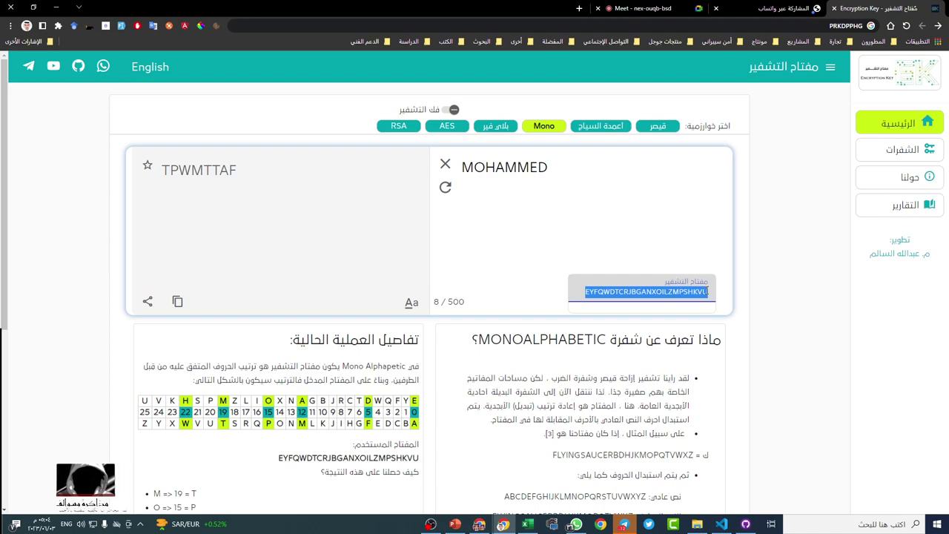
{"action": "left_click_drag", "start_coordinate": [552, 458], "coordinate": [690, 456]}
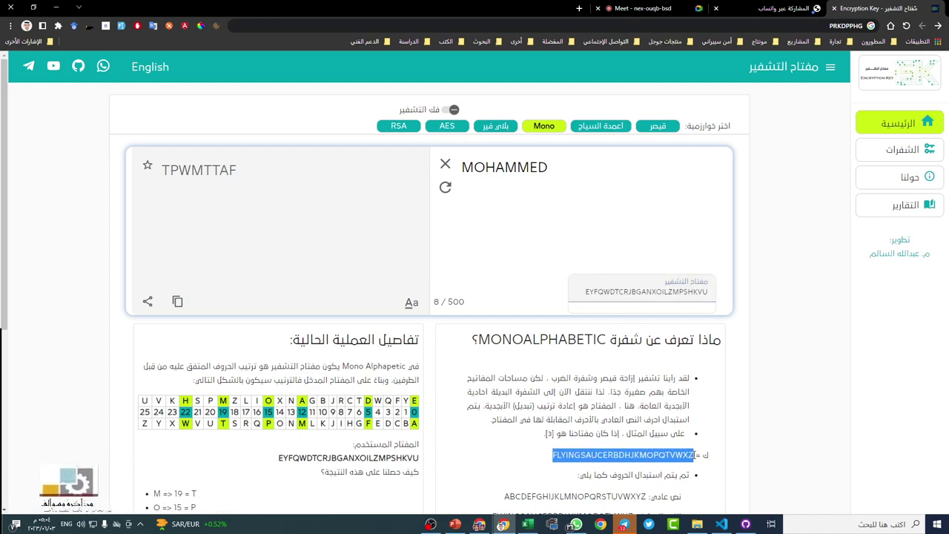
{"action": "right_click", "coordinate": [689, 455]}
{"action": "left_click", "coordinate": [638, 312]}
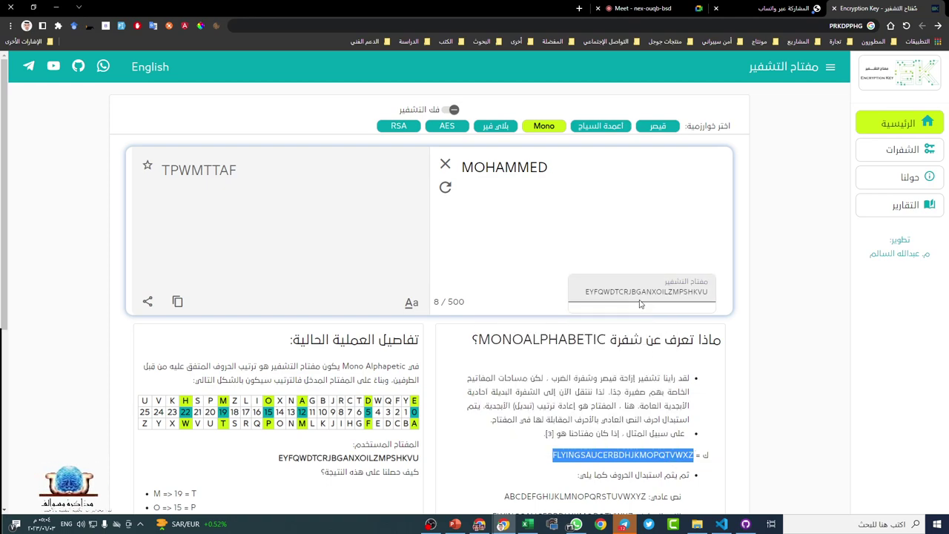
{"action": "double_click", "coordinate": [645, 291]}
{"action": "right_click", "coordinate": [645, 294]}
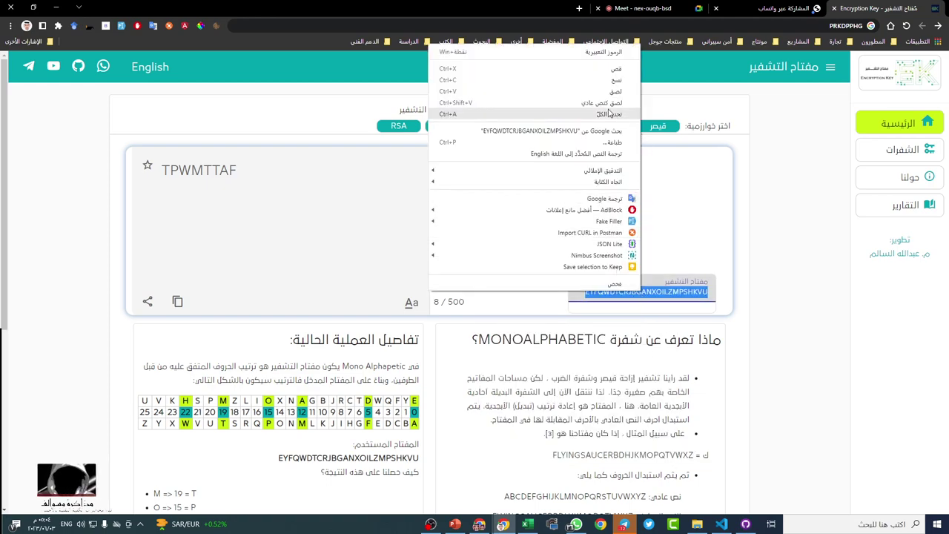
{"action": "left_click", "coordinate": [630, 96]}
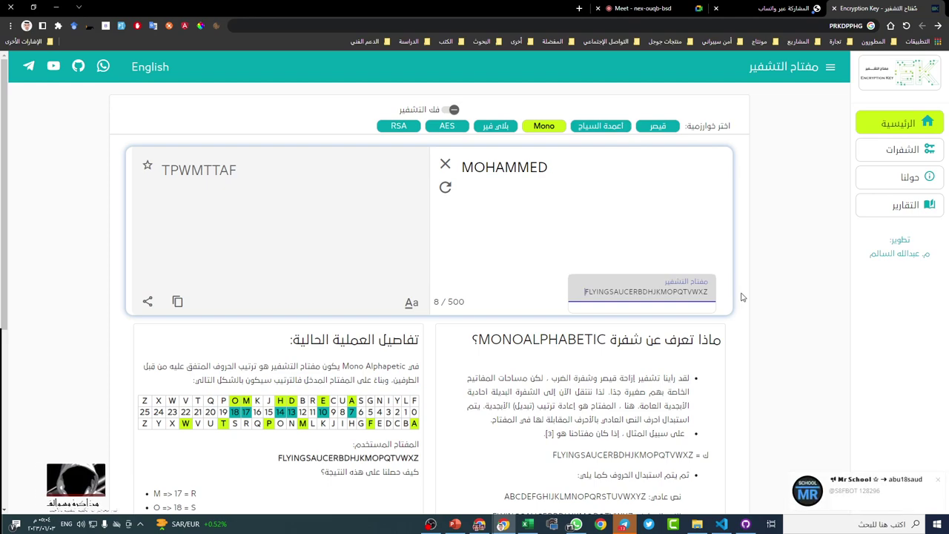
- Copy the Mono operation details, then switch to WhatsApp and send them to the project's group chat
{"action": "left_click", "coordinate": [178, 303]}
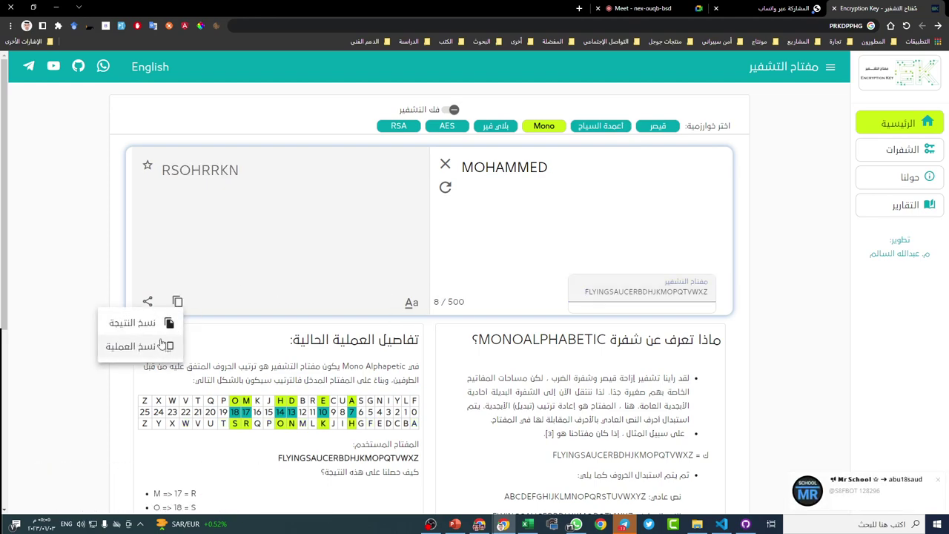
{"action": "left_click", "coordinate": [240, 363]}
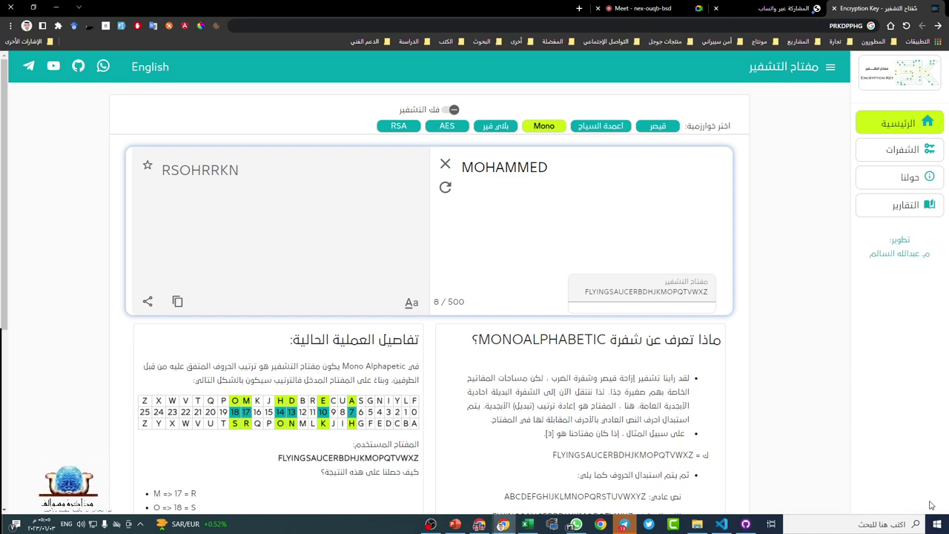
{"action": "left_click", "coordinate": [624, 525]}
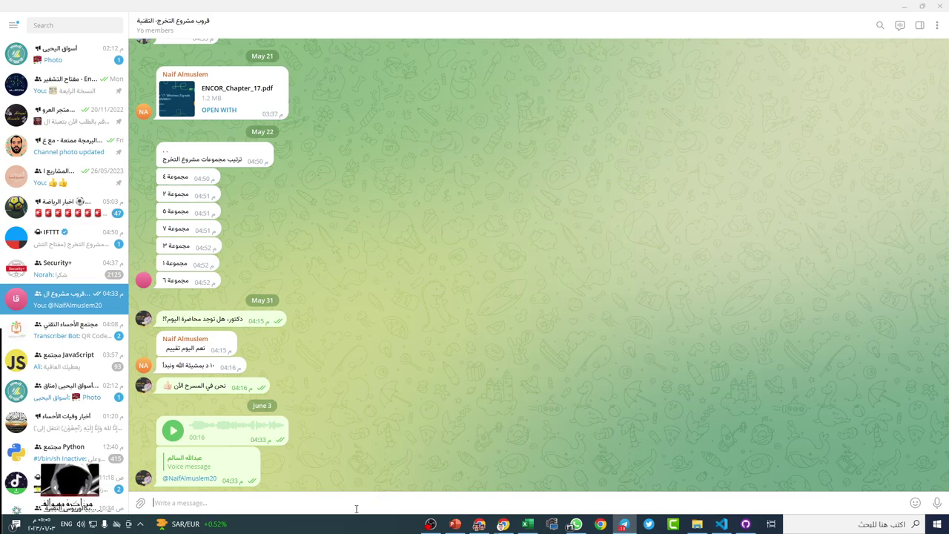
{"action": "left_click", "coordinate": [624, 524]}
{"action": "left_click", "coordinate": [575, 525]}
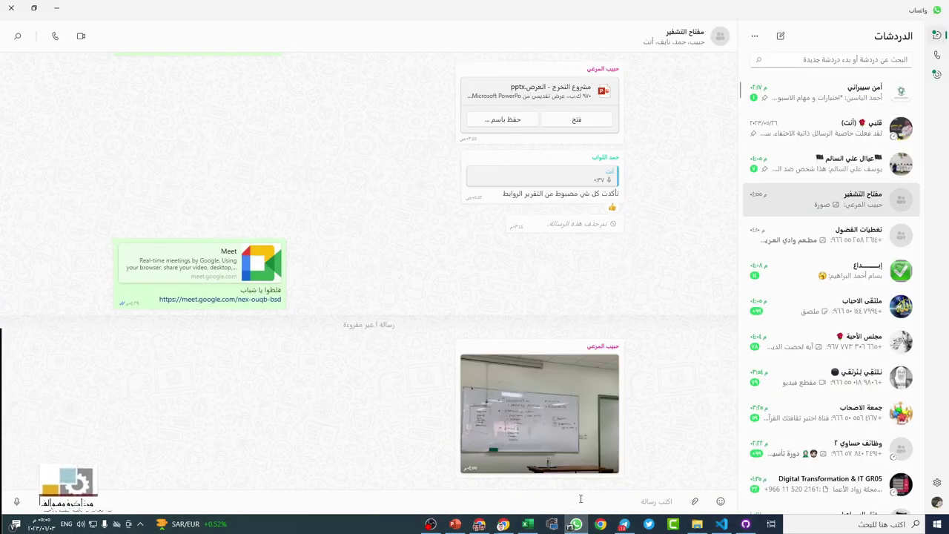
{"action": "key", "text": "ctrl+v"}
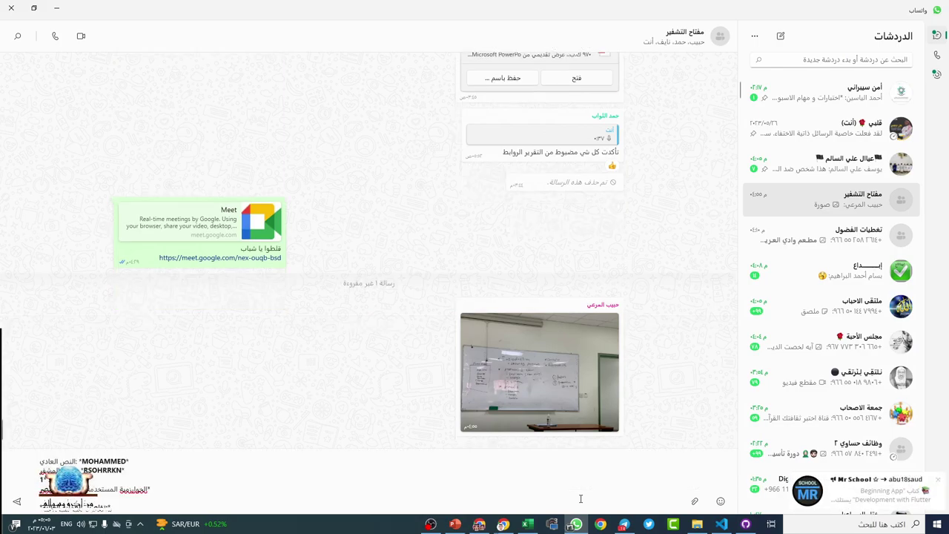
{"action": "key", "text": "Return"}
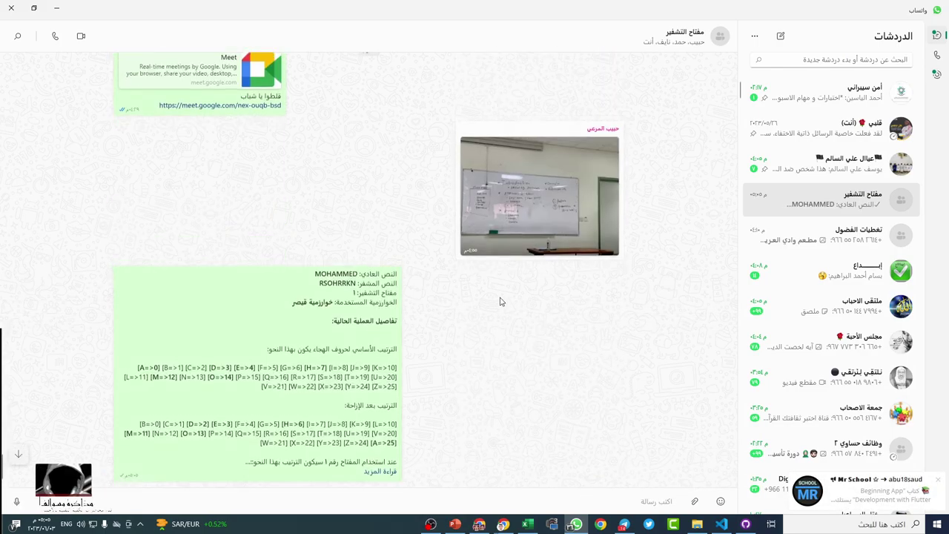
- Expand the sent message, examine its algorithm, key and calculation details, then return to the Encryption Key site
{"action": "left_click", "coordinate": [389, 467]}
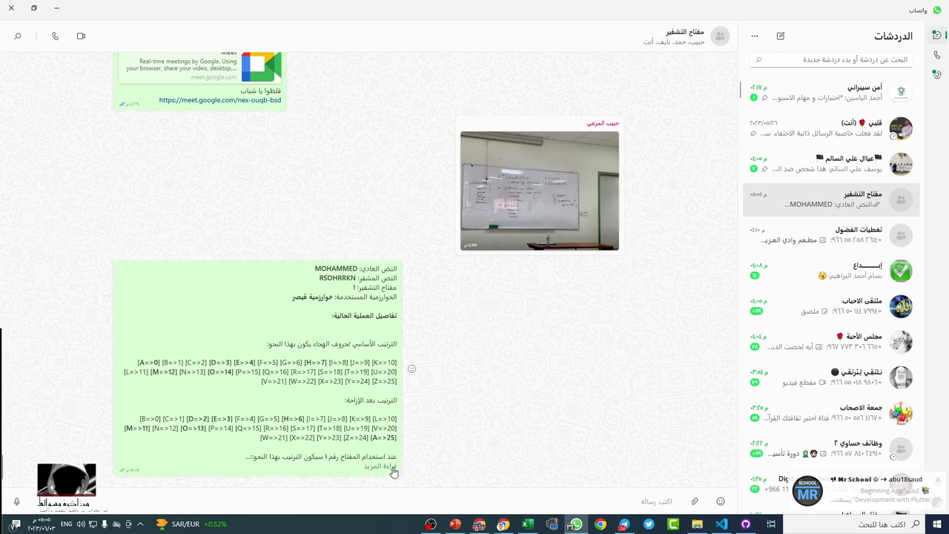
{"action": "scroll", "coordinate": [374, 395], "scroll_direction": "down", "scroll_amount": 3}
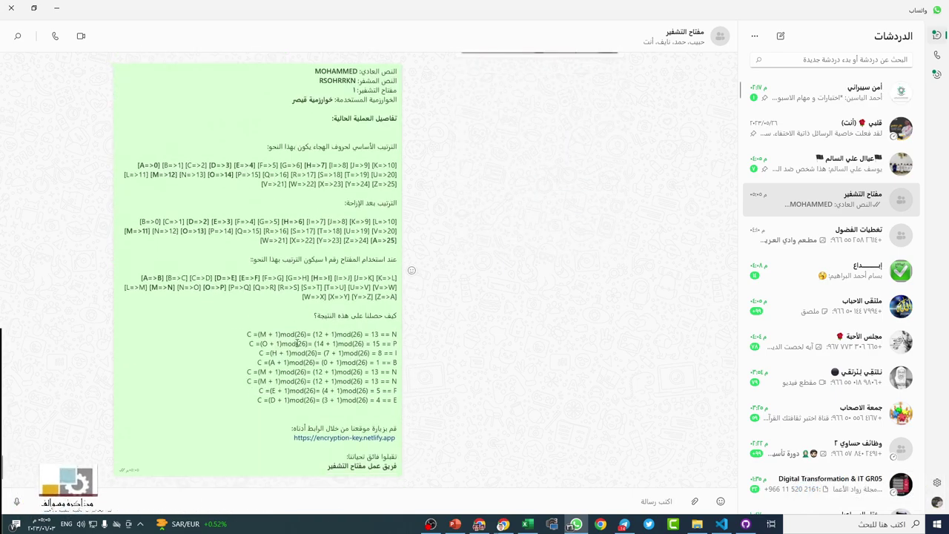
{"action": "scroll", "coordinate": [296, 343], "scroll_direction": "up", "scroll_amount": 4}
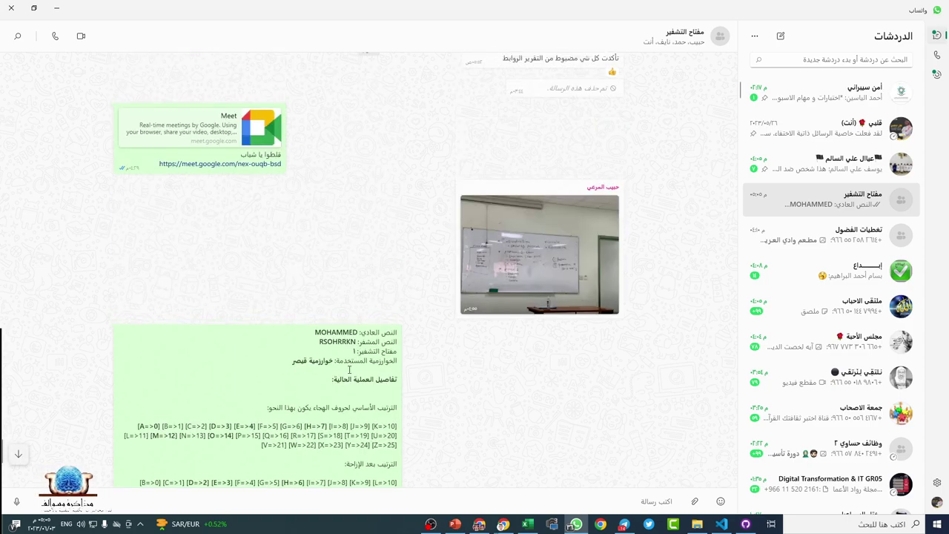
{"action": "scroll", "coordinate": [276, 340], "scroll_direction": "down", "scroll_amount": 2}
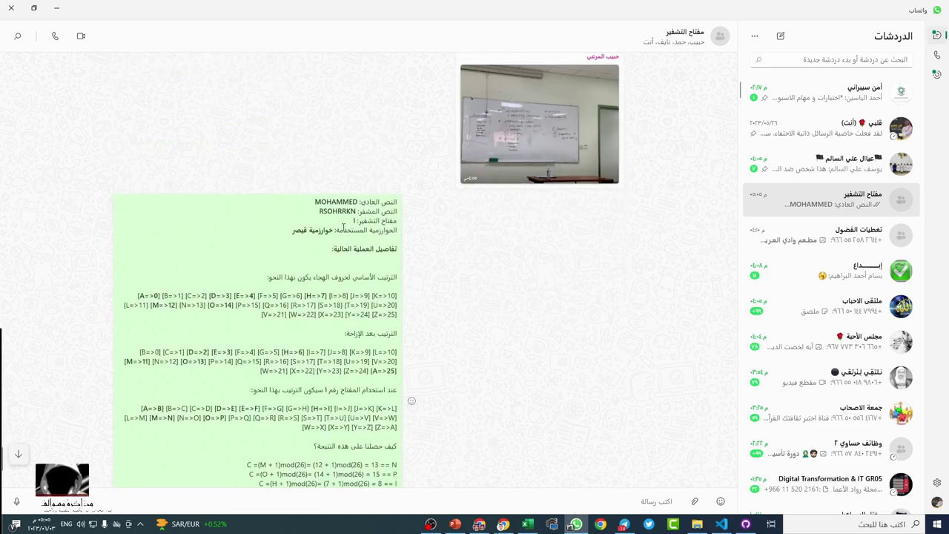
{"action": "scroll", "coordinate": [232, 393], "scroll_direction": "down", "scroll_amount": 2}
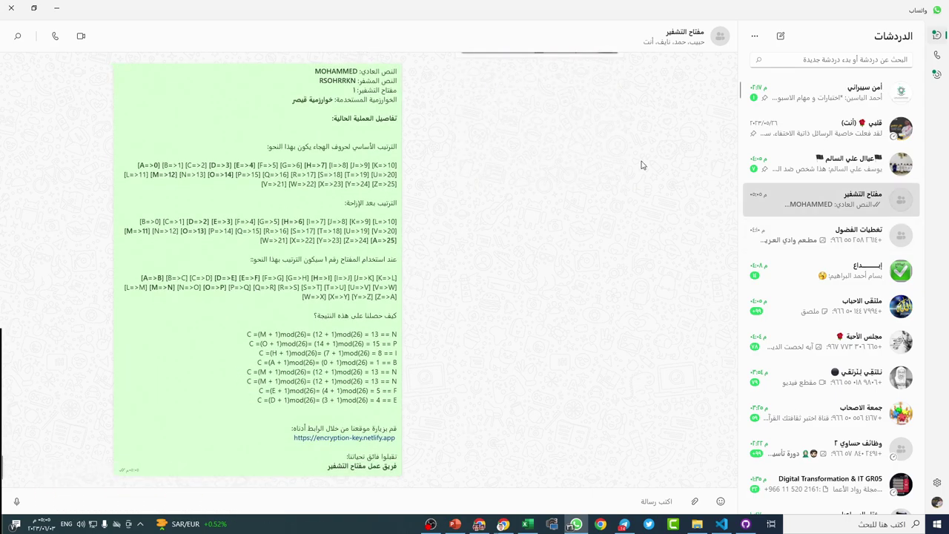
{"action": "left_click", "coordinate": [57, 8]}
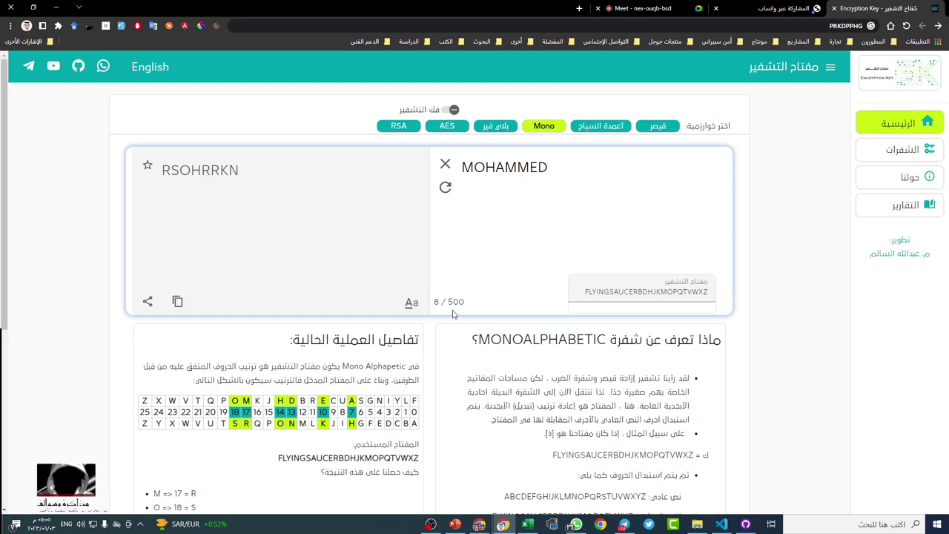
- Review the Mono letter substitutions and copy the result RSOHRRKN
{"action": "scroll", "coordinate": [290, 365], "scroll_direction": "down", "scroll_amount": 3}
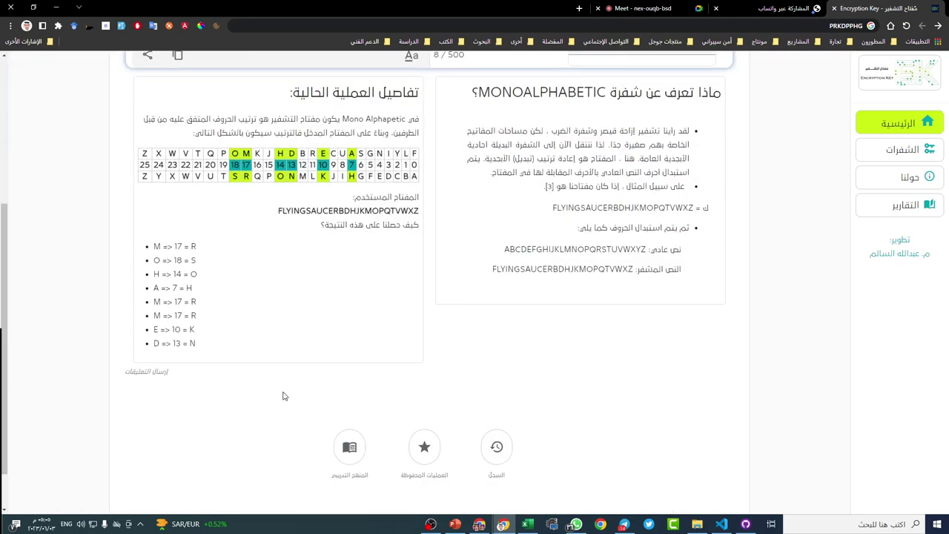
{"action": "scroll", "coordinate": [332, 318], "scroll_direction": "up", "scroll_amount": 1}
{"action": "scroll", "coordinate": [331, 314], "scroll_direction": "up", "scroll_amount": 2}
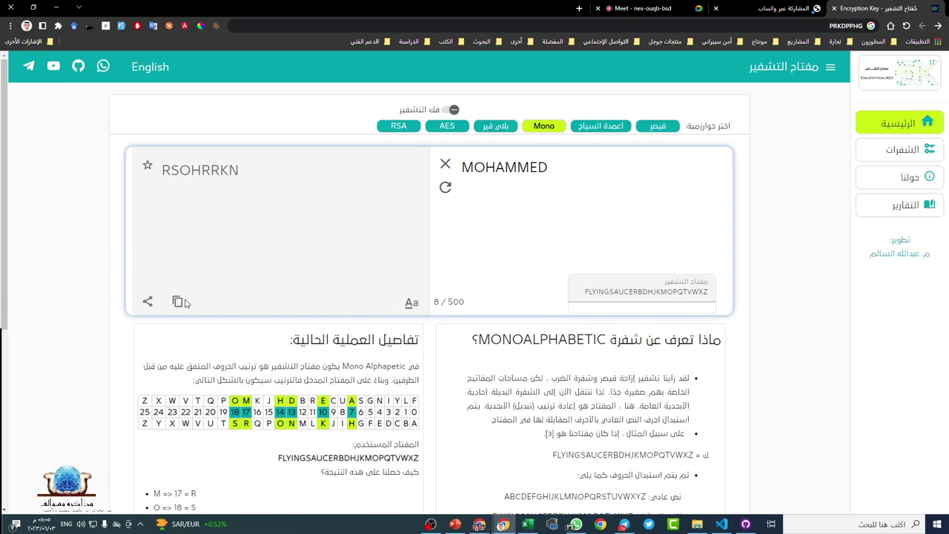
{"action": "left_click", "coordinate": [178, 301]}
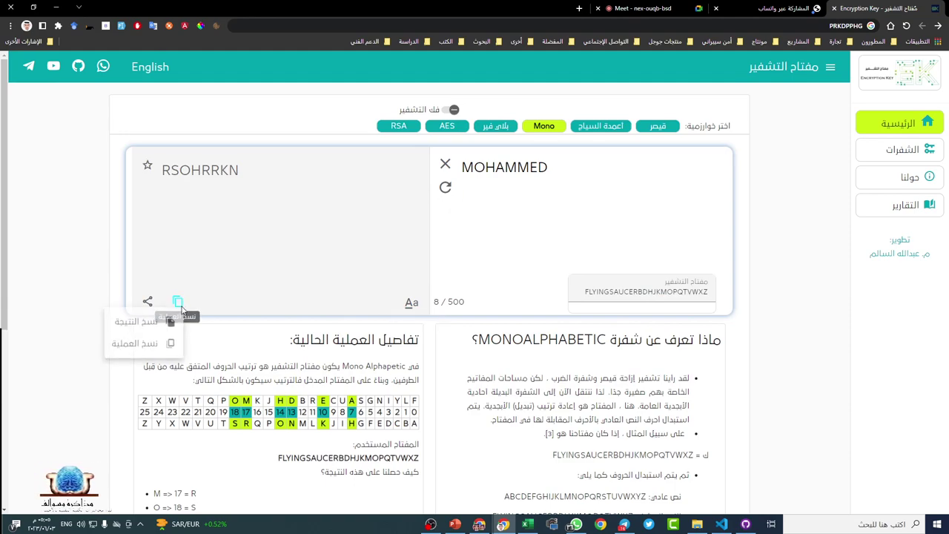
{"action": "left_click", "coordinate": [147, 324]}
- Clear the Mono input text, switch the tool to decryption and paste the copied ciphertext RSOHRRKN to decrypt it
{"action": "left_click", "coordinate": [445, 163]}
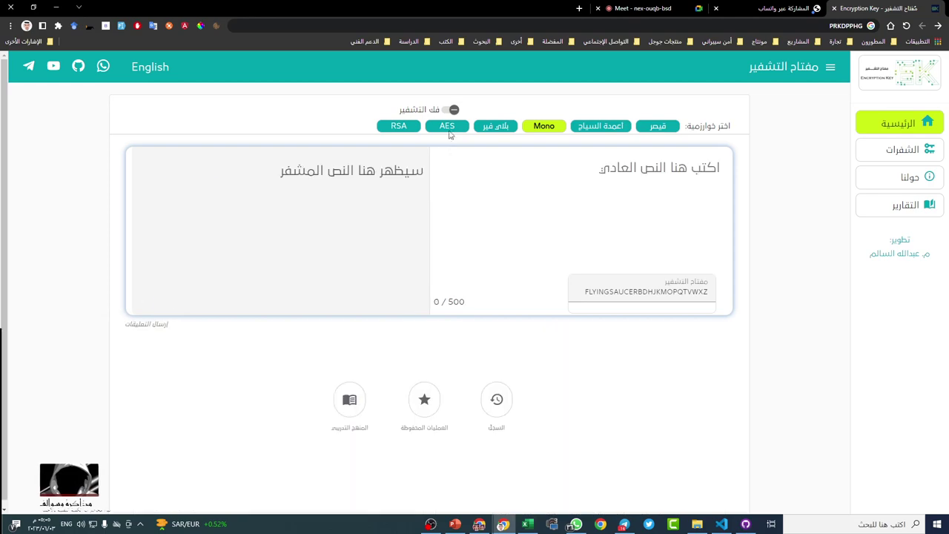
{"action": "left_click", "coordinate": [445, 109]}
{"action": "left_click", "coordinate": [542, 183]}
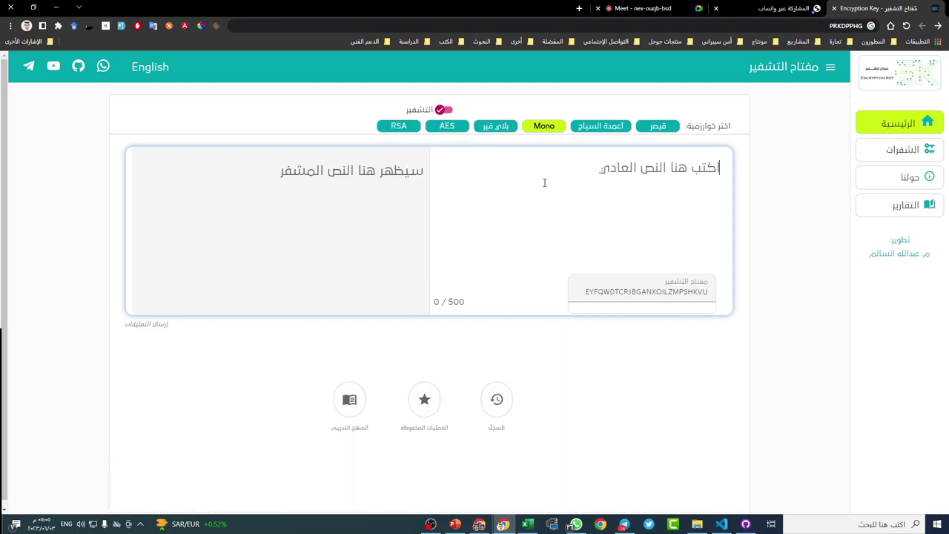
{"action": "right_click", "coordinate": [544, 182]}
{"action": "left_click", "coordinate": [495, 258]}
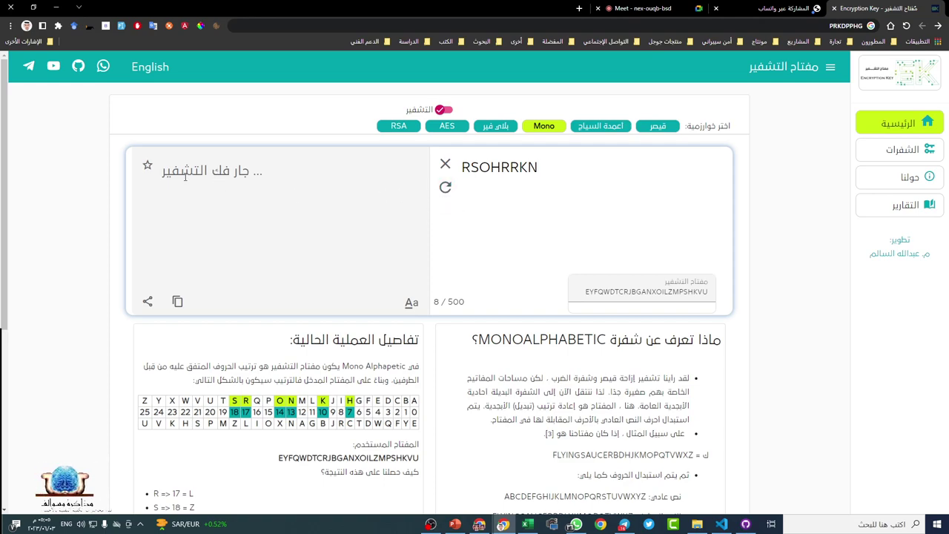
{"action": "left_click", "coordinate": [445, 189]}
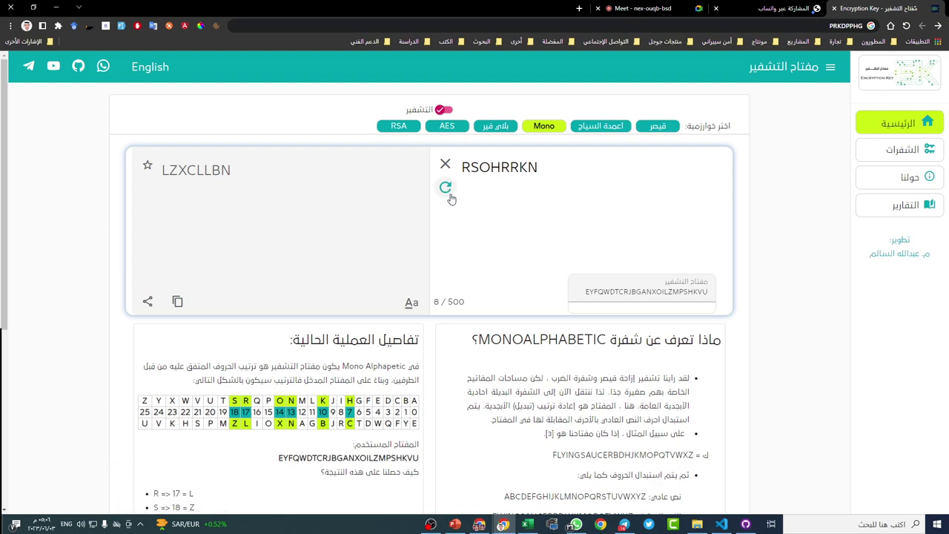
- Replace the decryption key with the example key FLYINGSAUCERBDHJKMOPQTVWXZ from the cipher's explanation and review the letter substitutions
{"action": "scroll", "coordinate": [422, 278], "scroll_direction": "down", "scroll_amount": 2}
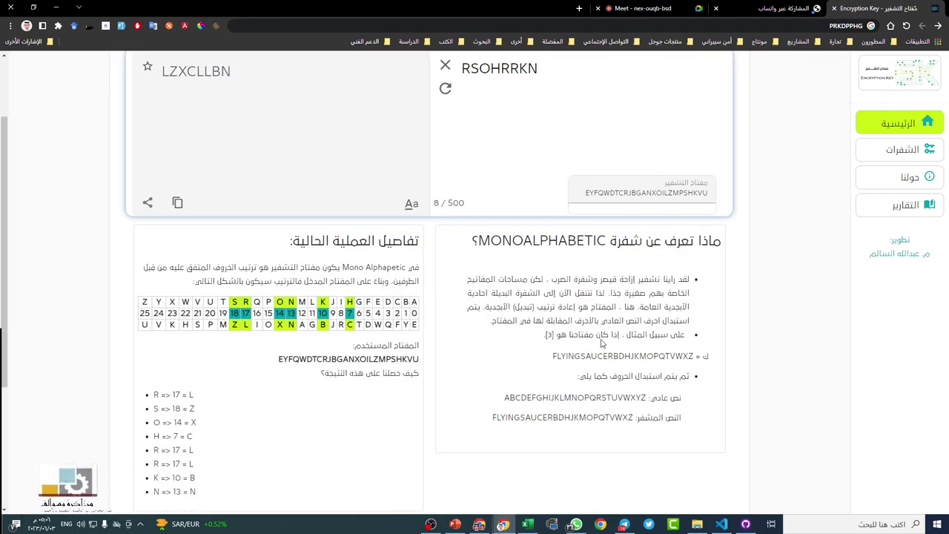
{"action": "left_click_drag", "start_coordinate": [551, 356], "coordinate": [690, 357]}
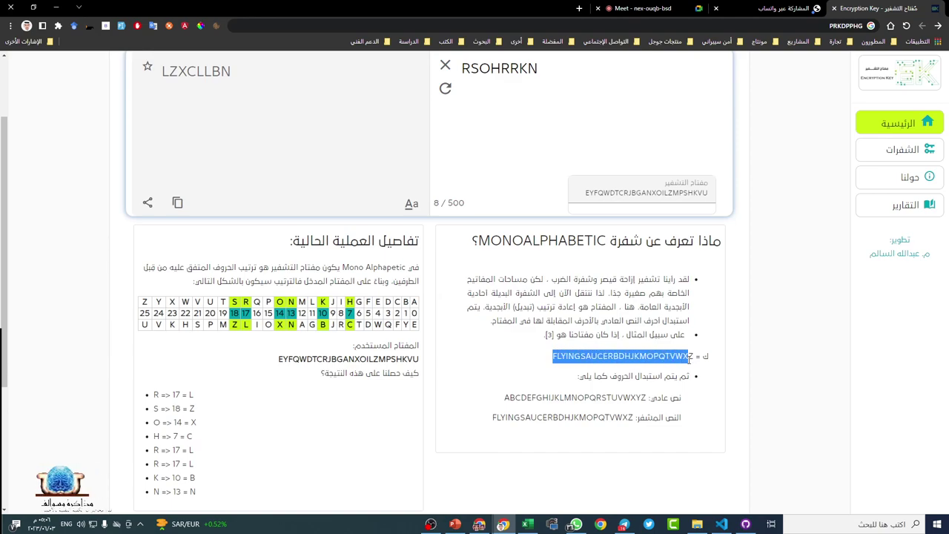
{"action": "double_click", "coordinate": [628, 193]}
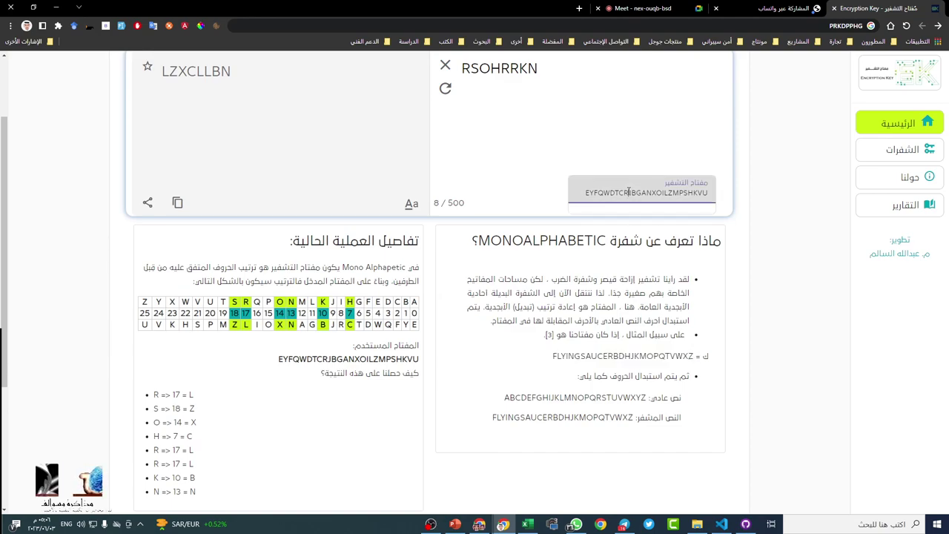
{"action": "key", "text": "super+v"}
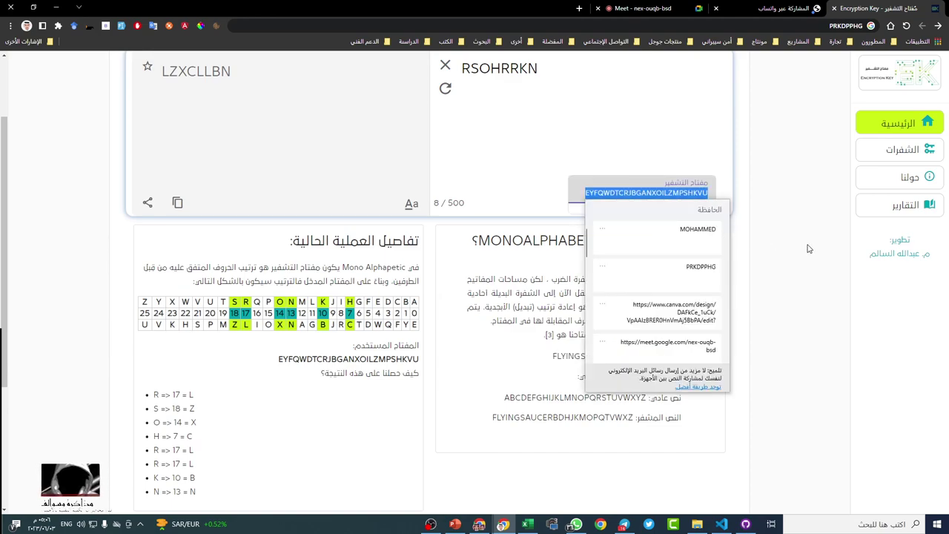
{"action": "left_click", "coordinate": [671, 313]}
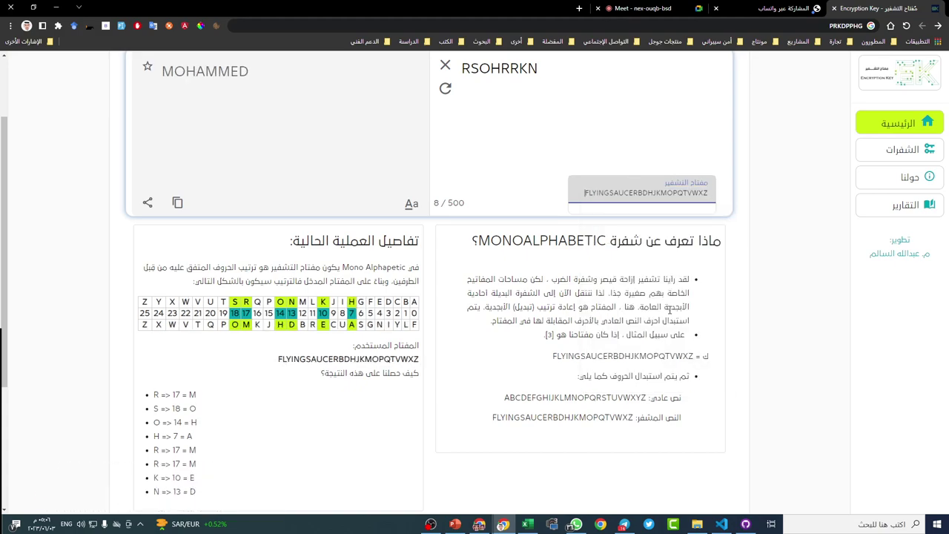
{"action": "scroll", "coordinate": [186, 195], "scroll_direction": "up", "scroll_amount": 2}
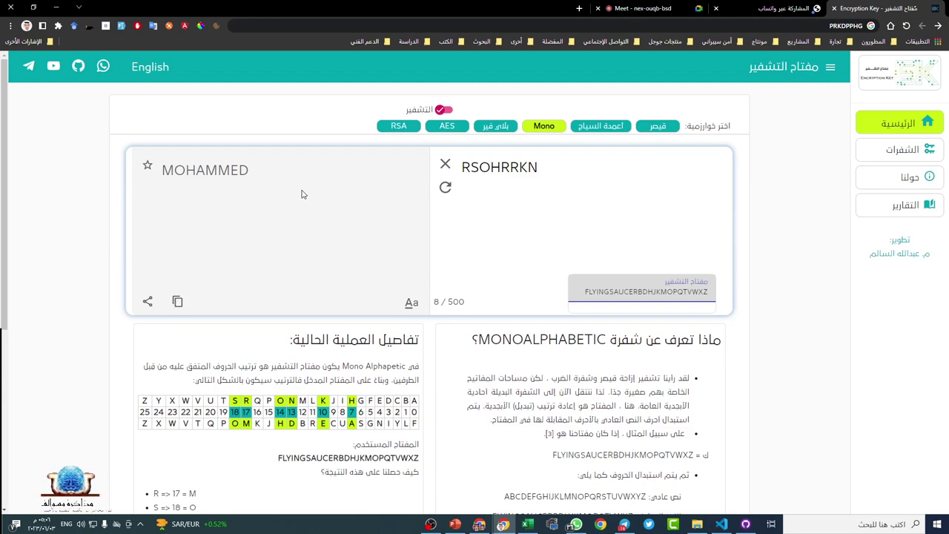
{"action": "scroll", "coordinate": [275, 263], "scroll_direction": "down", "scroll_amount": 2}
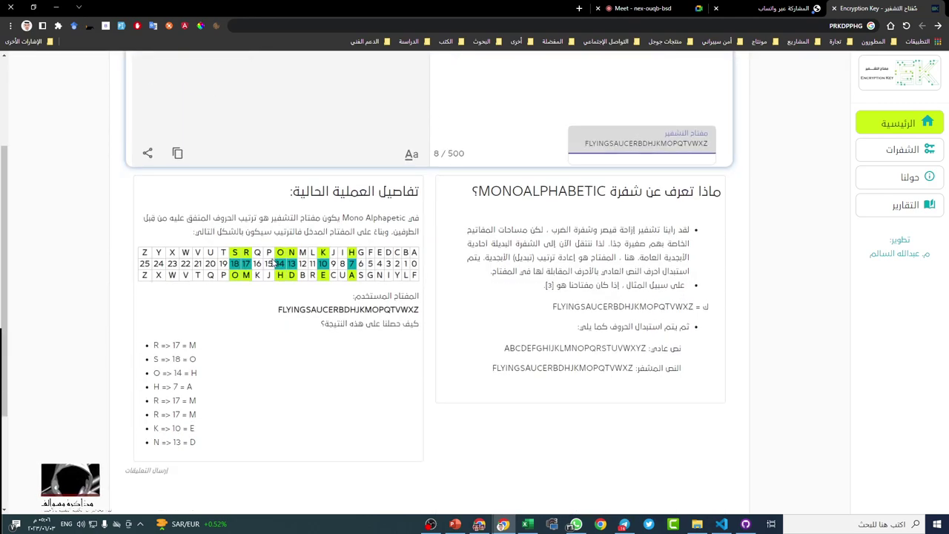
{"action": "scroll", "coordinate": [274, 263], "scroll_direction": "up", "scroll_amount": 2}
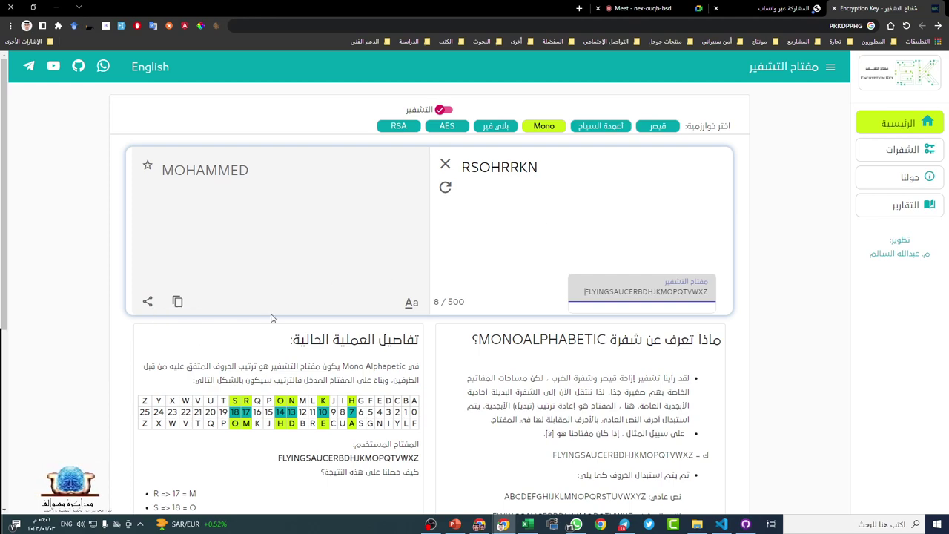
- Switch the decrypted result to lowercase and back to uppercase, and look over the Mono explanation
{"action": "left_click", "coordinate": [178, 302]}
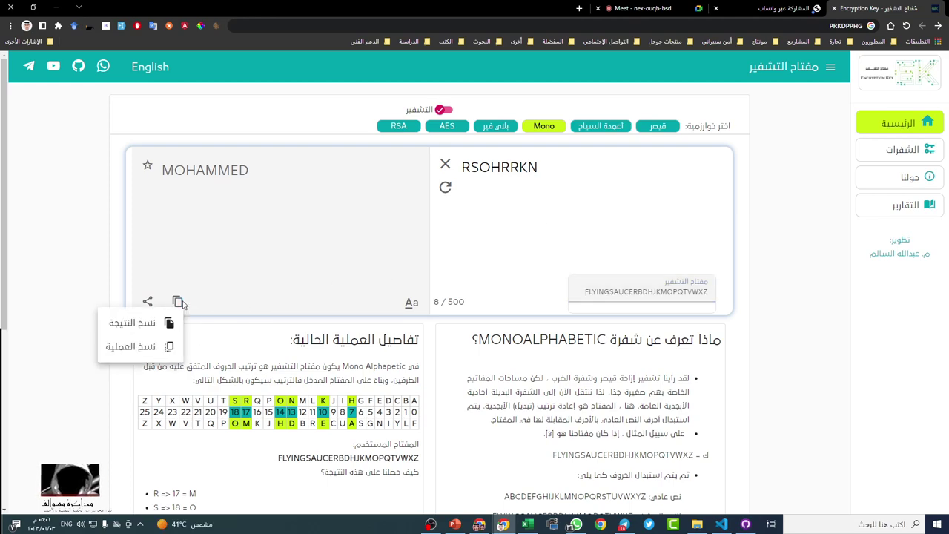
{"action": "left_click", "coordinate": [408, 306]}
{"action": "left_click", "coordinate": [409, 304]}
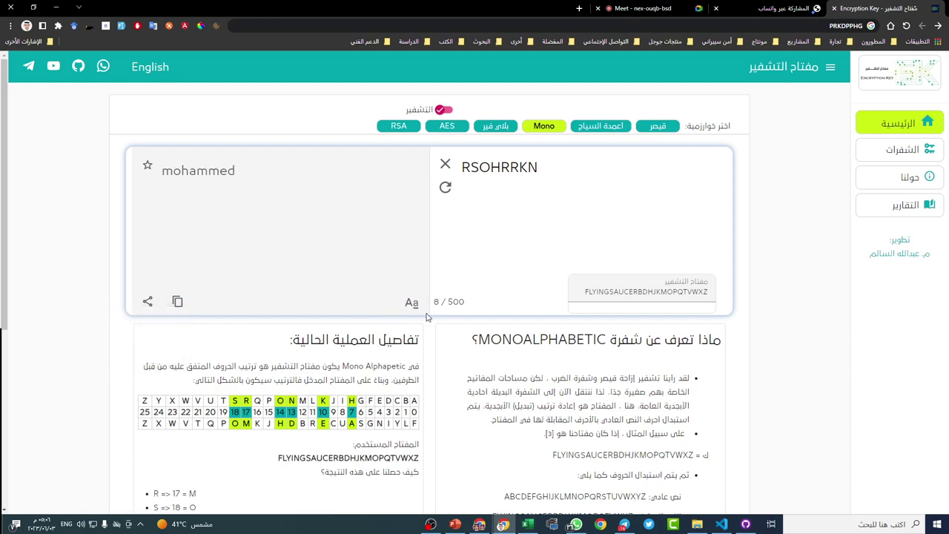
{"action": "left_click", "coordinate": [410, 304]}
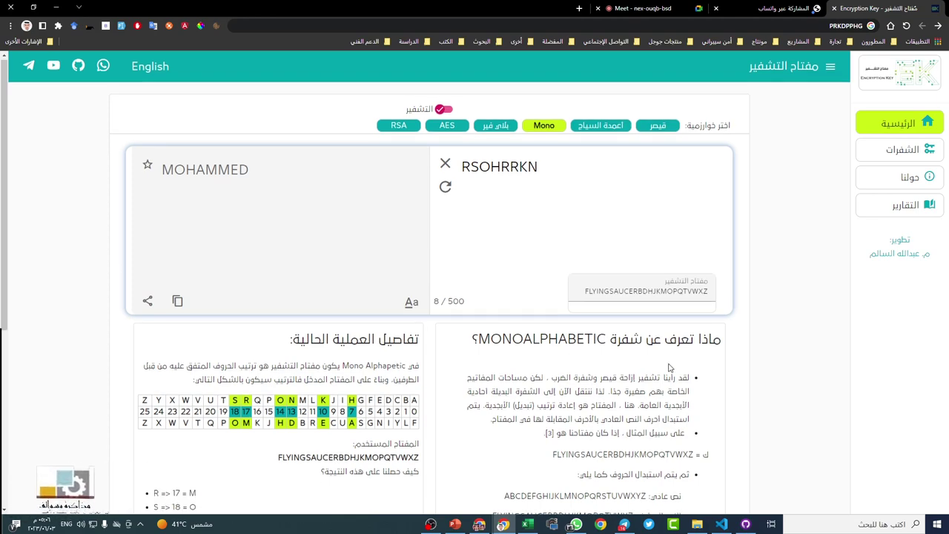
{"action": "scroll", "coordinate": [631, 289], "scroll_direction": "down", "scroll_amount": 1}
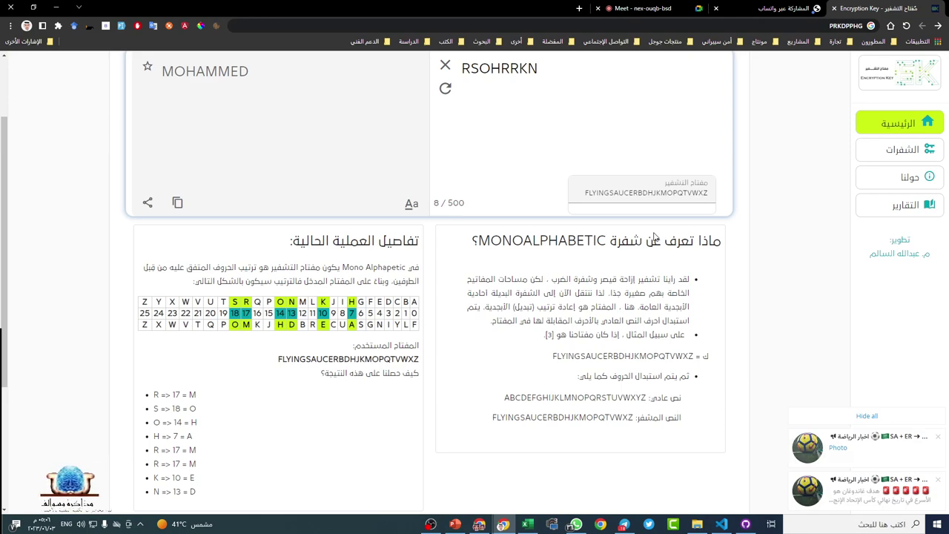
{"action": "scroll", "coordinate": [614, 256], "scroll_direction": "up", "scroll_amount": 1}
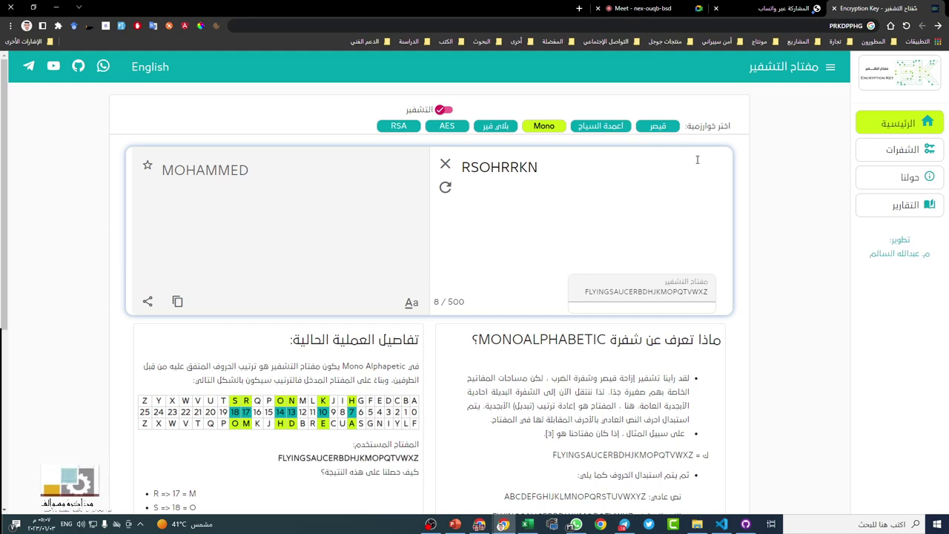
- Open the site's Ciphers page, check the Wi-Fi connection and reload the page until its content loads
{"action": "left_click", "coordinate": [918, 158]}
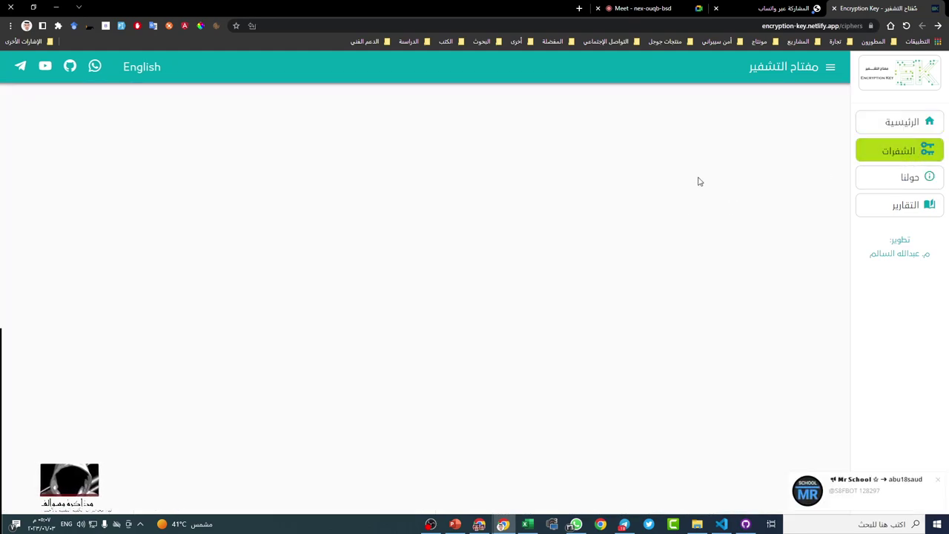
{"action": "left_click", "coordinate": [906, 26]}
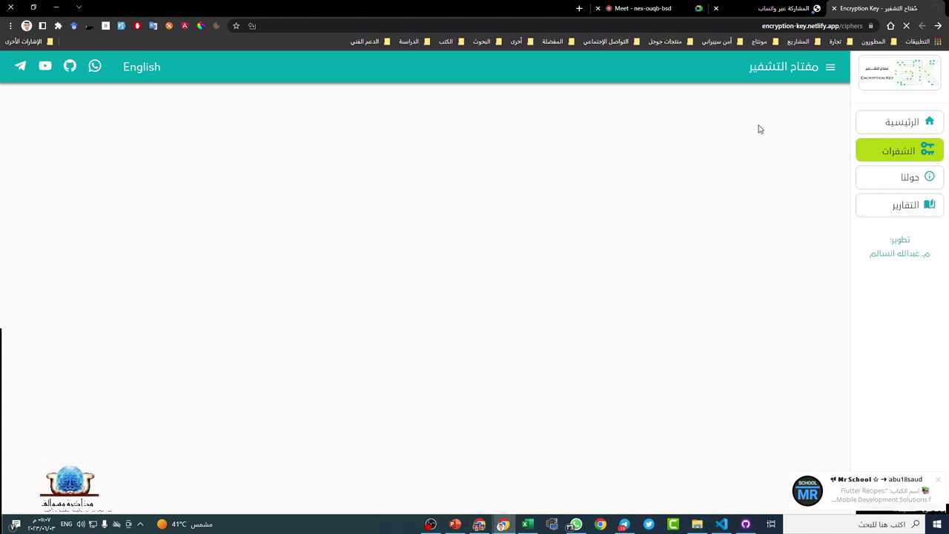
{"action": "left_click", "coordinate": [934, 481]}
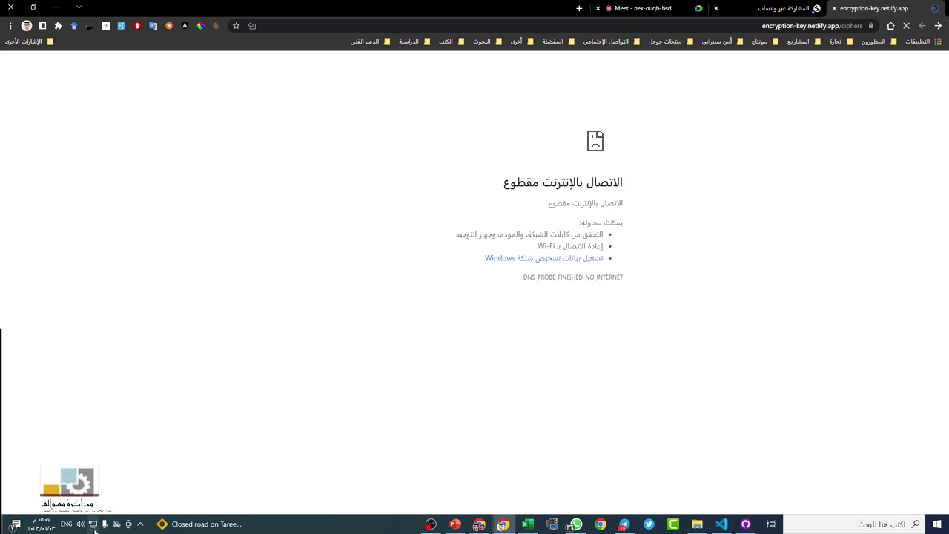
{"action": "left_click", "coordinate": [92, 511]}
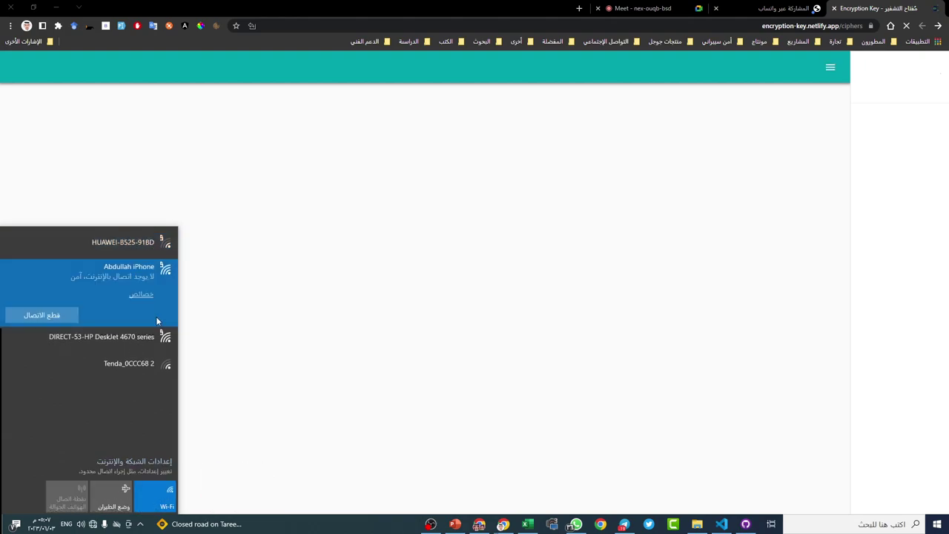
{"action": "left_click", "coordinate": [271, 292]}
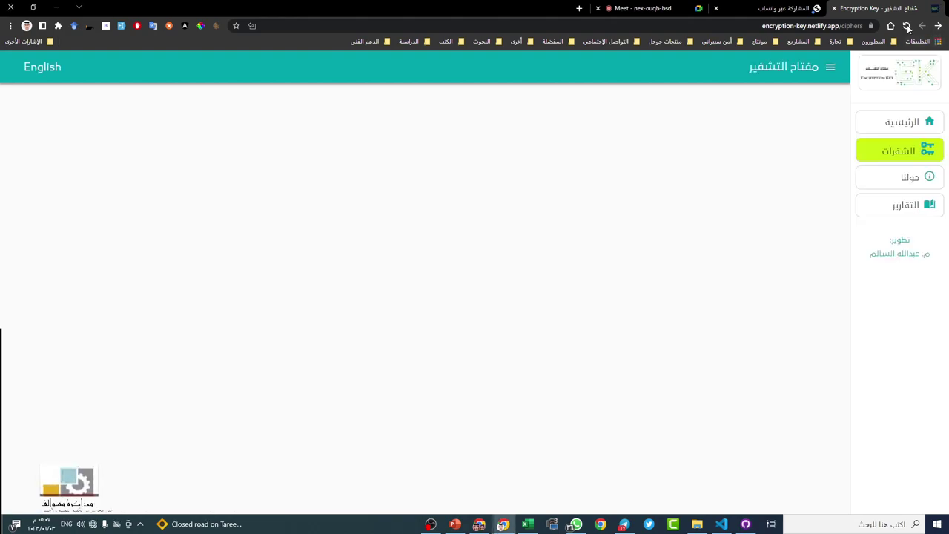
{"action": "left_click", "coordinate": [906, 27]}
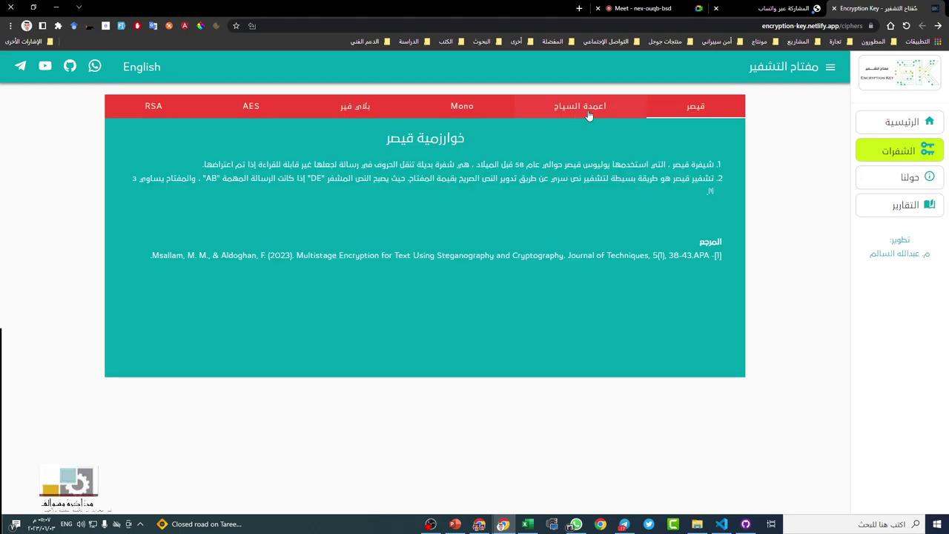
- Switch to the Google Meet call, share the entire screen again and return to the Encryption Key Ciphers page
{"action": "left_click", "coordinate": [636, 9]}
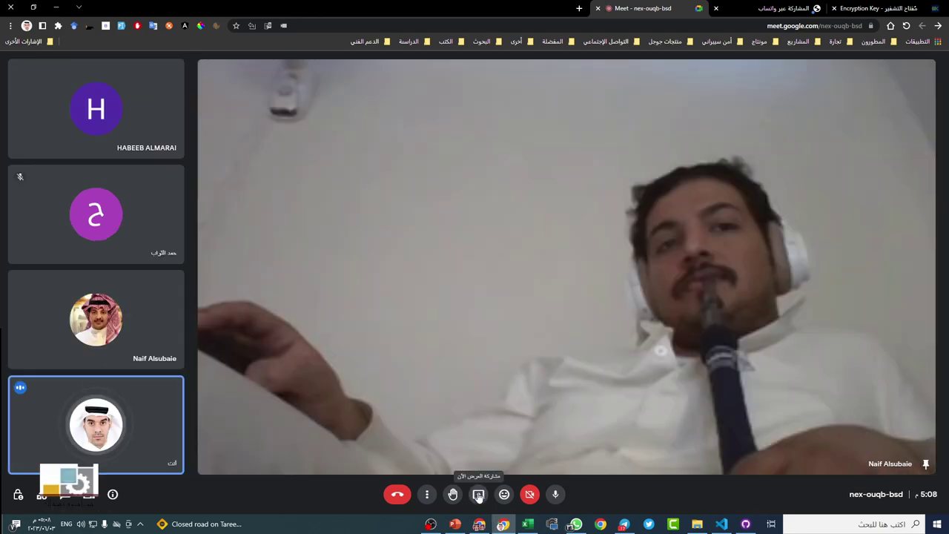
{"action": "left_click", "coordinate": [478, 495]}
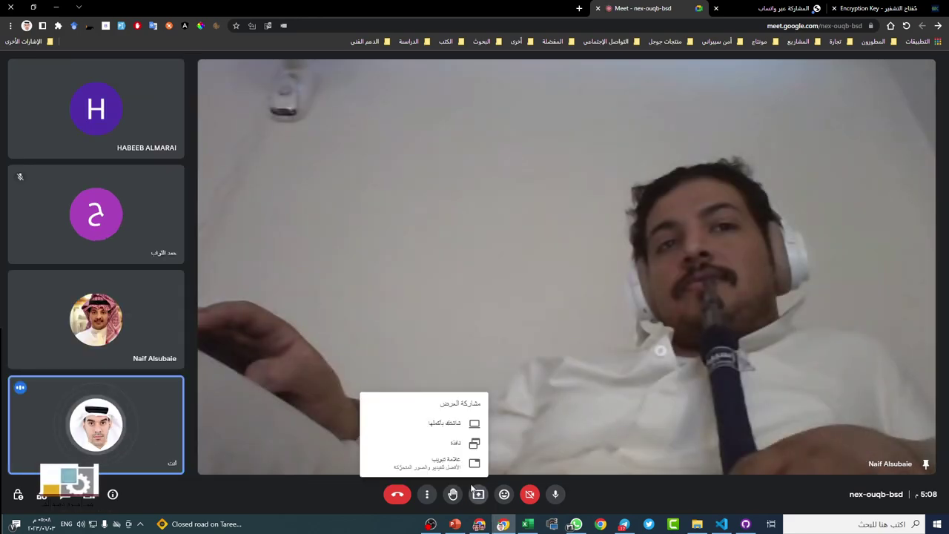
{"action": "left_click", "coordinate": [459, 428]}
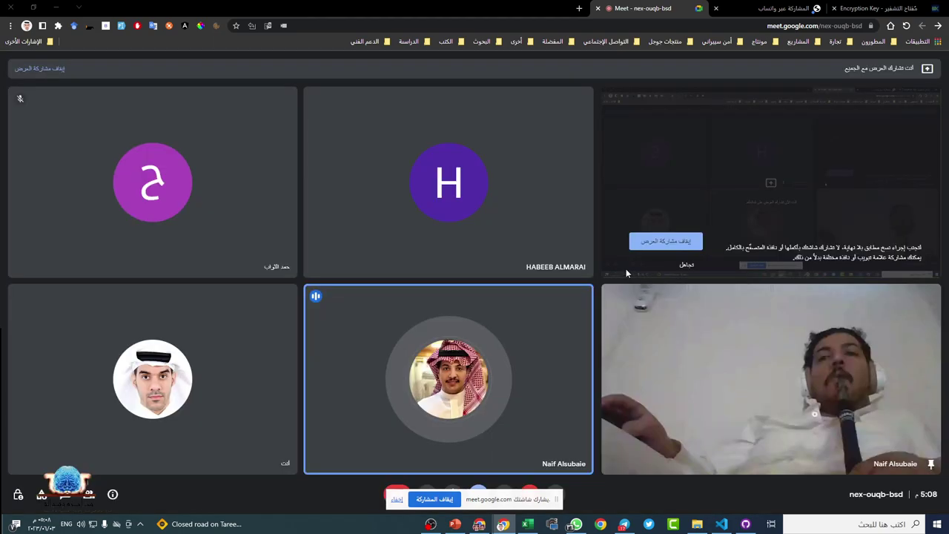
{"action": "key", "text": "ctrl+Tab"}
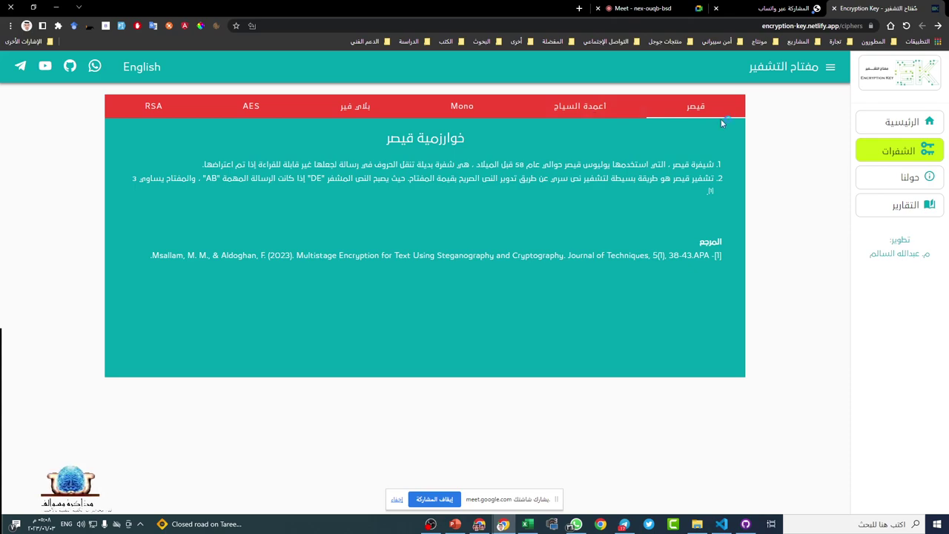
- Read the Arabic descriptions of the Caesar, Rail Fence and Mono algorithms, including the citation number in the Mono text
{"action": "left_click", "coordinate": [693, 113]}
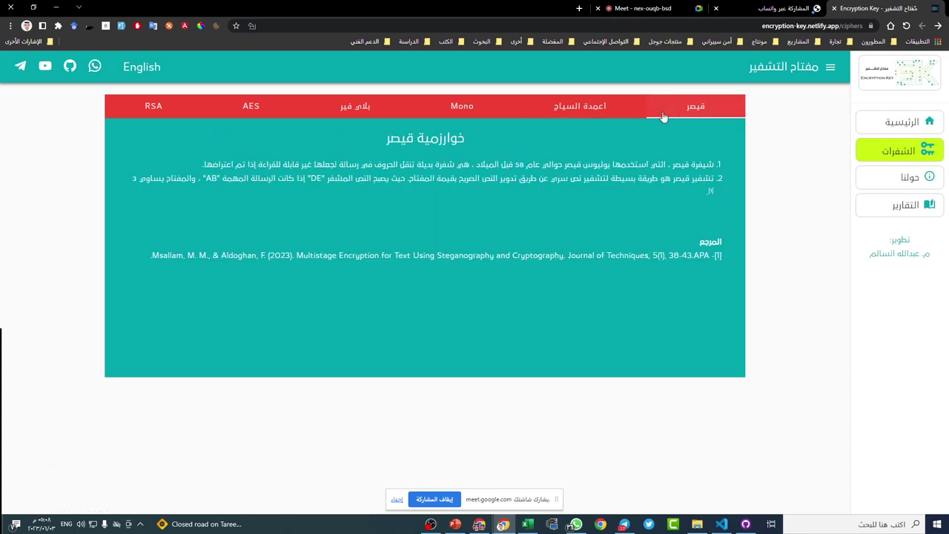
{"action": "left_click", "coordinate": [622, 111]}
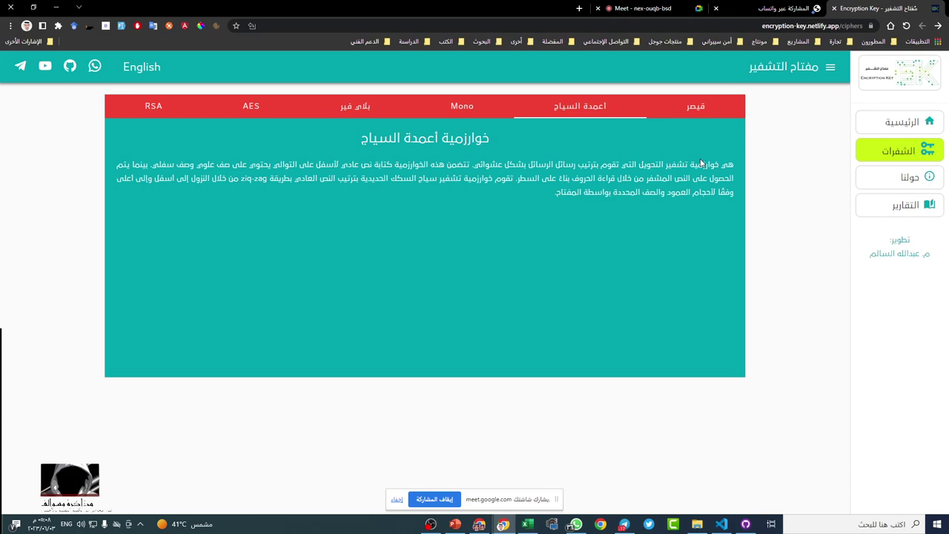
{"action": "left_click", "coordinate": [462, 106]}
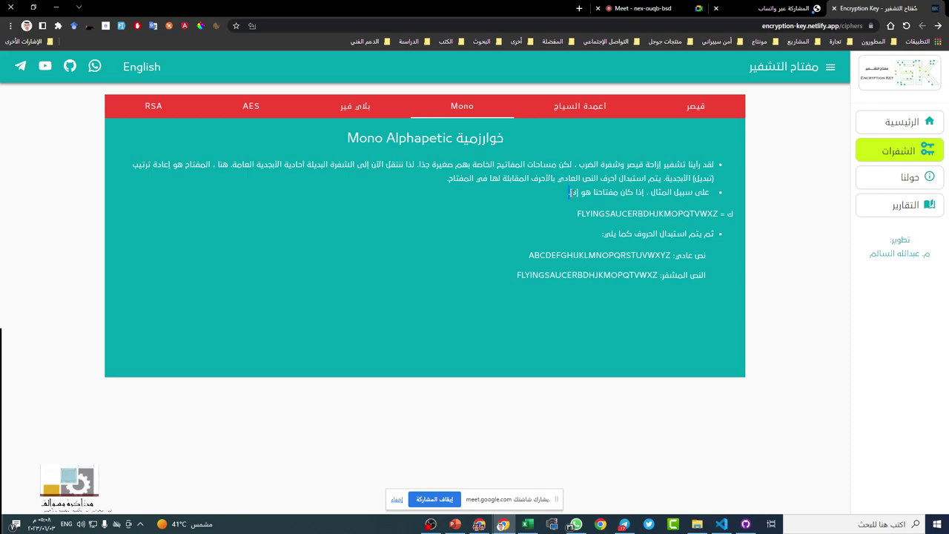
{"action": "left_click_drag", "start_coordinate": [569, 192], "coordinate": [577, 193]}
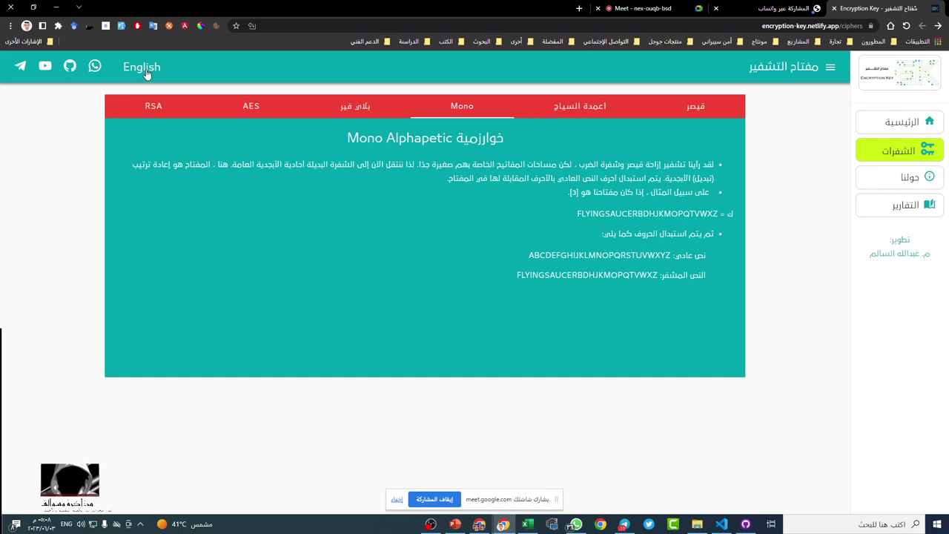
- Change the site language to English and look through the Play Fair, AES, RSA and Mono cipher descriptions
{"action": "left_click", "coordinate": [141, 69]}
{"action": "left_click", "coordinate": [591, 108]}
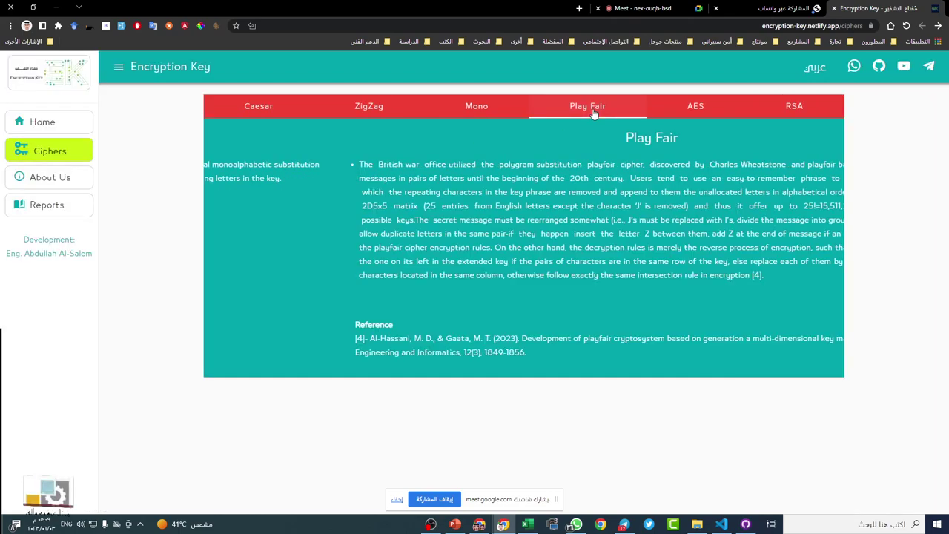
{"action": "left_click", "coordinate": [693, 111]}
{"action": "left_click", "coordinate": [796, 111]}
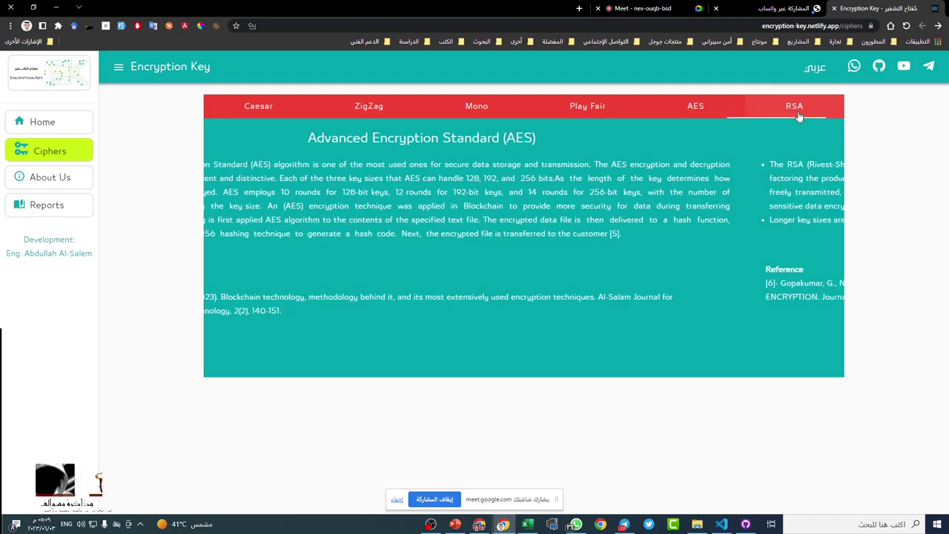
{"action": "left_click", "coordinate": [587, 111]}
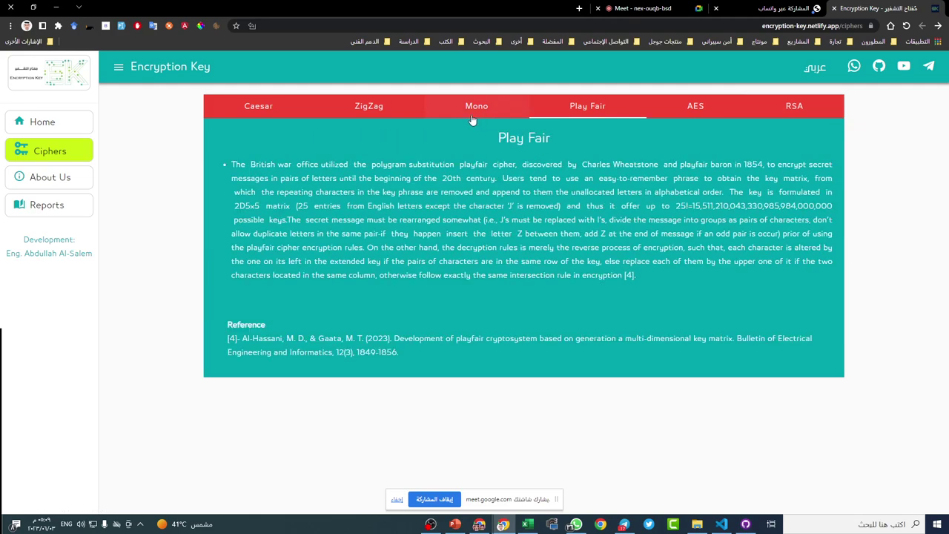
{"action": "left_click", "coordinate": [471, 118]}
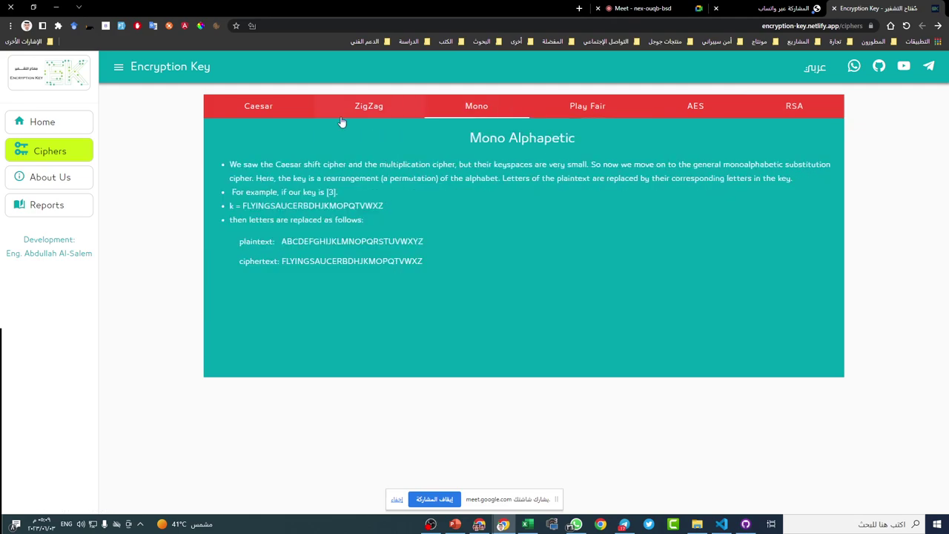
- Show the English Caesar description, and go through the About Us page's development and delivery dates, platform description and work team
{"action": "left_click", "coordinate": [258, 107]}
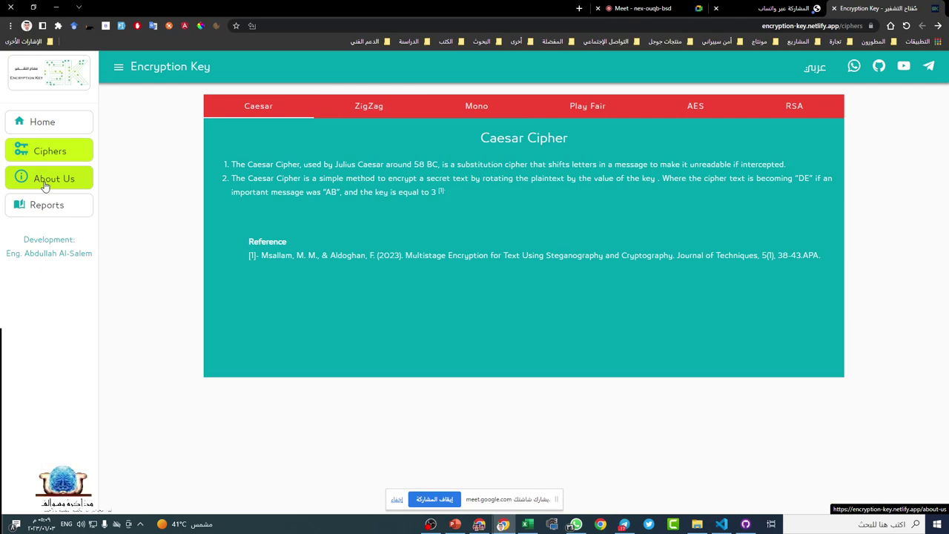
{"action": "left_click", "coordinate": [46, 187]}
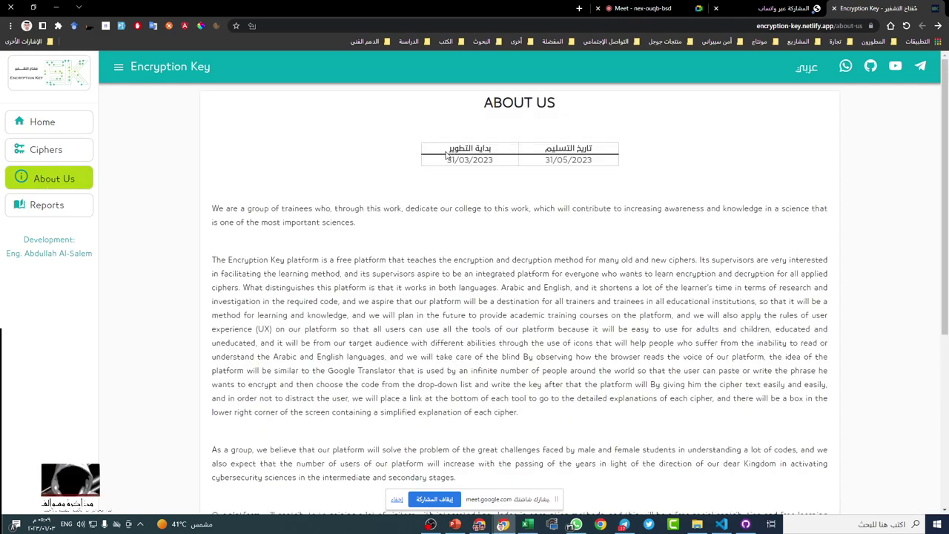
{"action": "left_click_drag", "start_coordinate": [448, 148], "coordinate": [505, 155]}
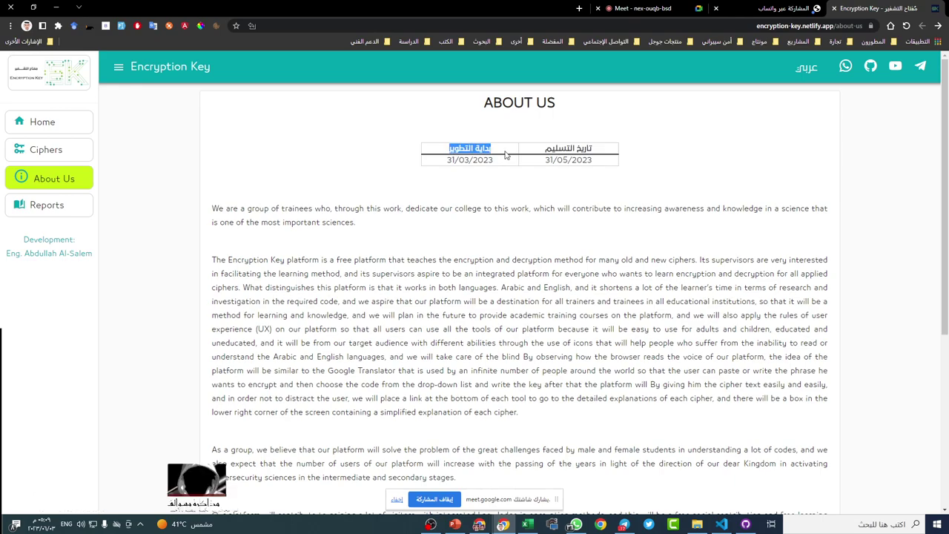
{"action": "left_click", "coordinate": [472, 186]}
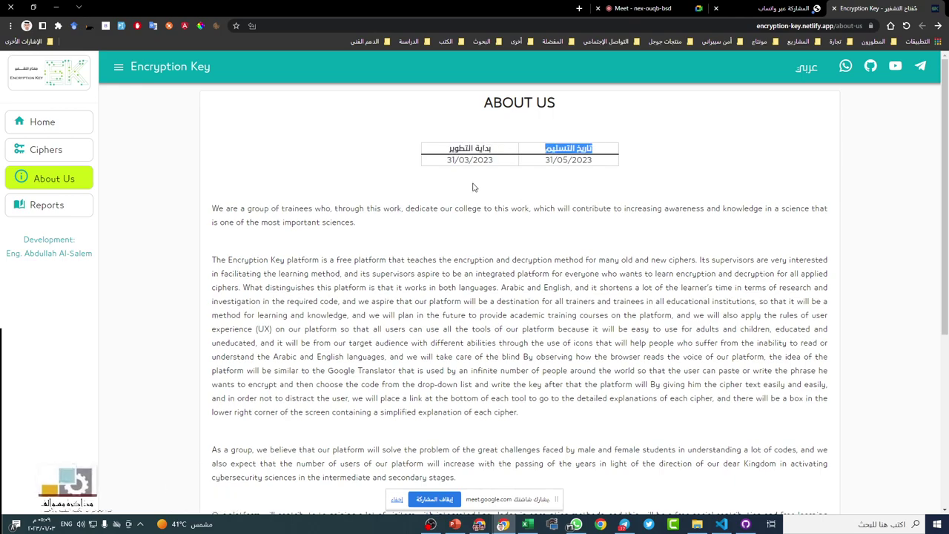
{"action": "left_click_drag", "start_coordinate": [451, 160], "coordinate": [508, 162]}
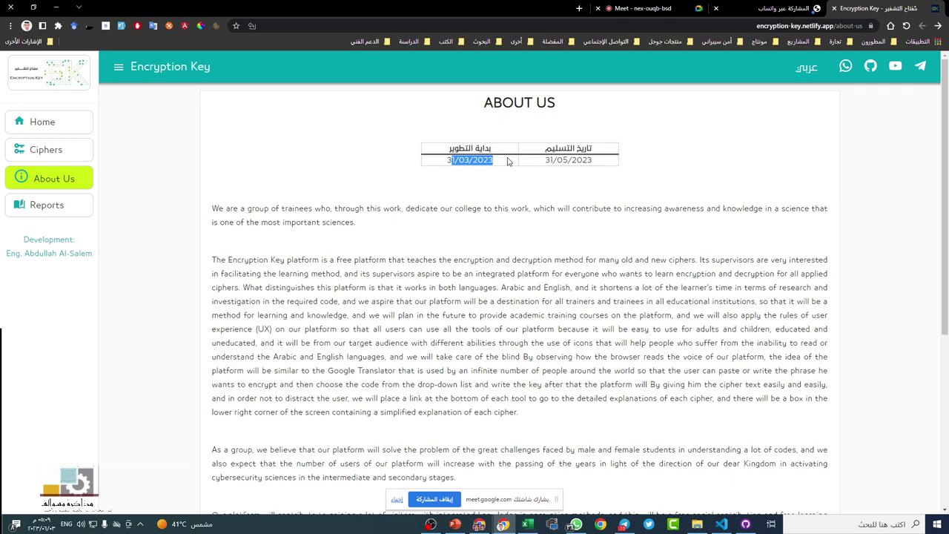
{"action": "left_click", "coordinate": [507, 162]}
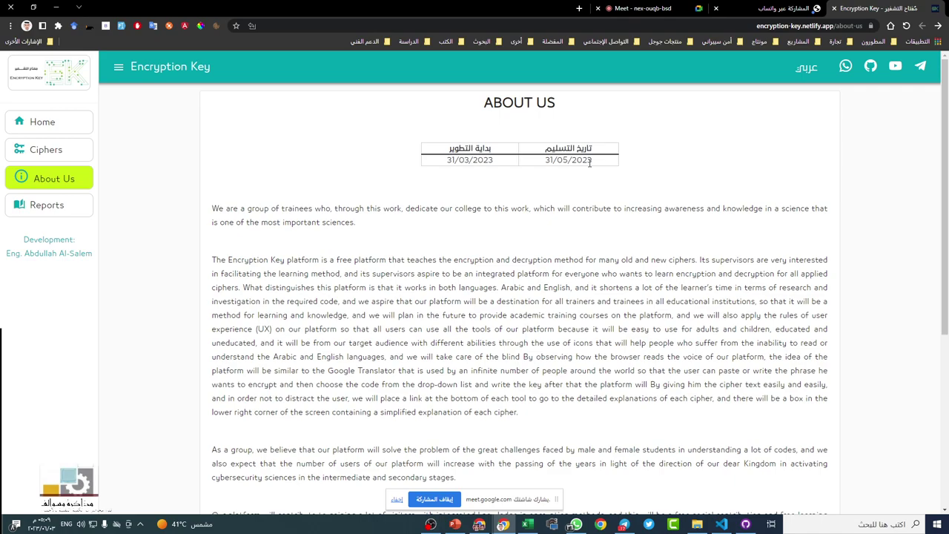
{"action": "scroll", "coordinate": [280, 273], "scroll_direction": "down", "scroll_amount": 1}
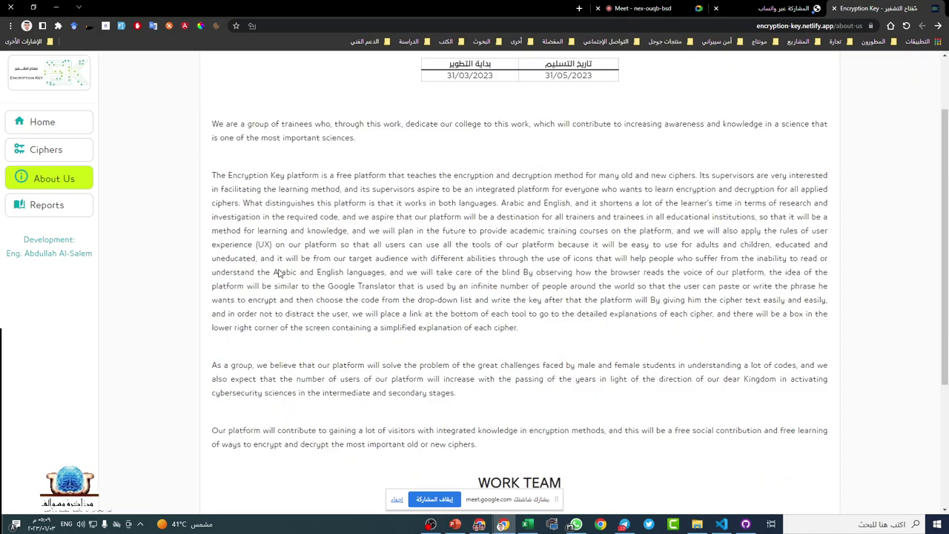
{"action": "scroll", "coordinate": [281, 273], "scroll_direction": "down", "scroll_amount": 3}
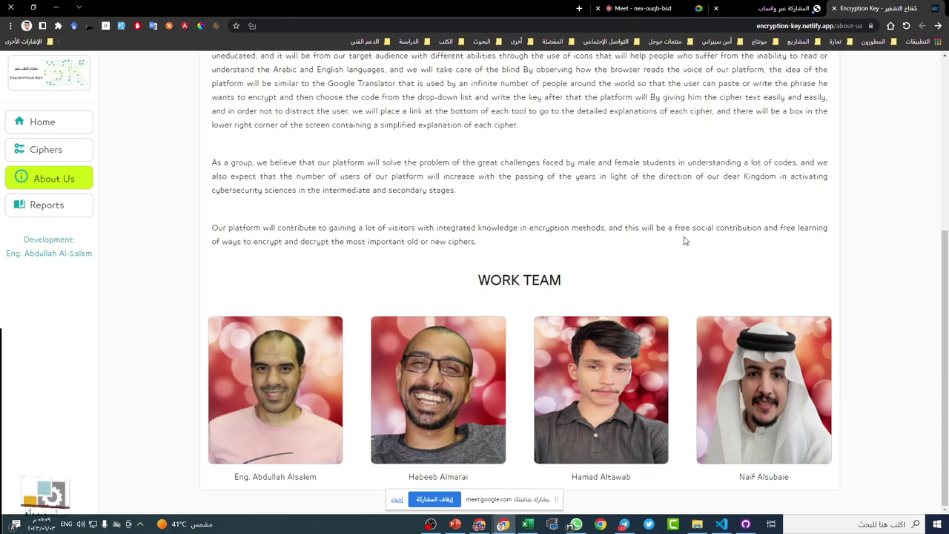
- Open the Reports page, browse Progress Report 1 through to its Methodology section and close the report
{"action": "left_click", "coordinate": [65, 213]}
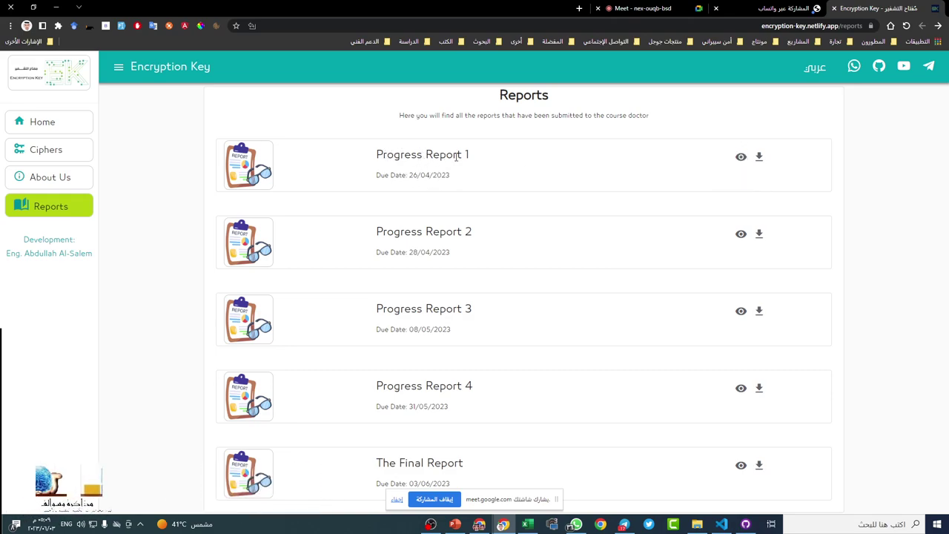
{"action": "left_click", "coordinate": [740, 158]}
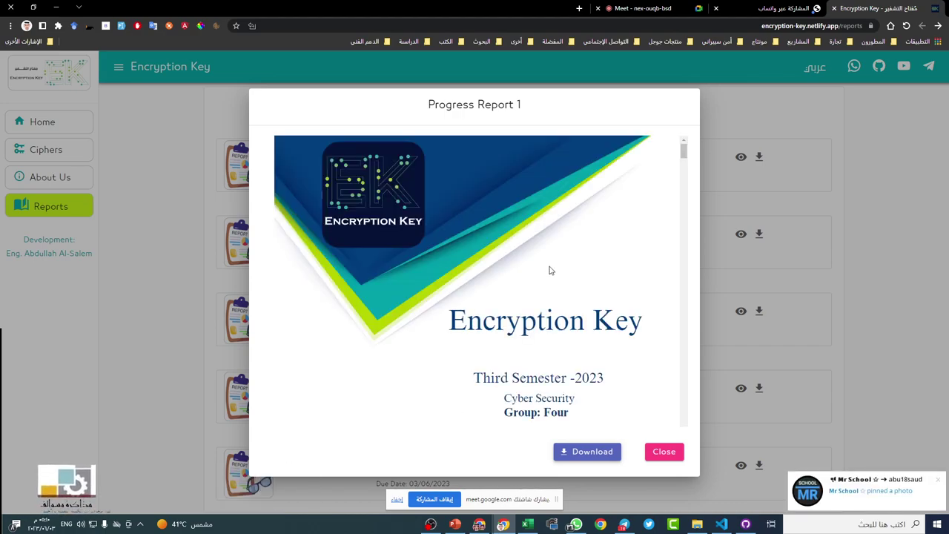
{"action": "scroll", "coordinate": [545, 289], "scroll_direction": "down", "scroll_amount": 3}
{"action": "scroll", "coordinate": [543, 293], "scroll_direction": "down", "scroll_amount": 15}
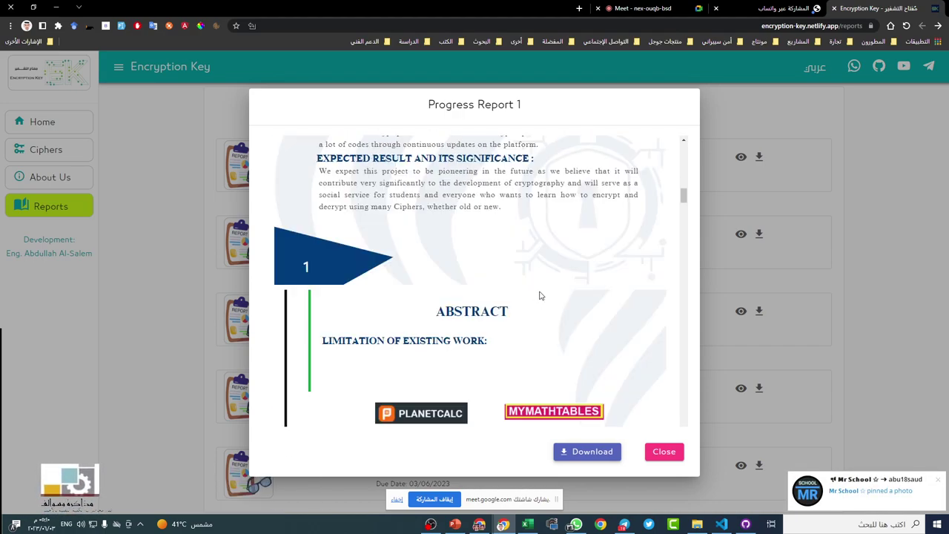
{"action": "scroll", "coordinate": [540, 295], "scroll_direction": "down", "scroll_amount": 15}
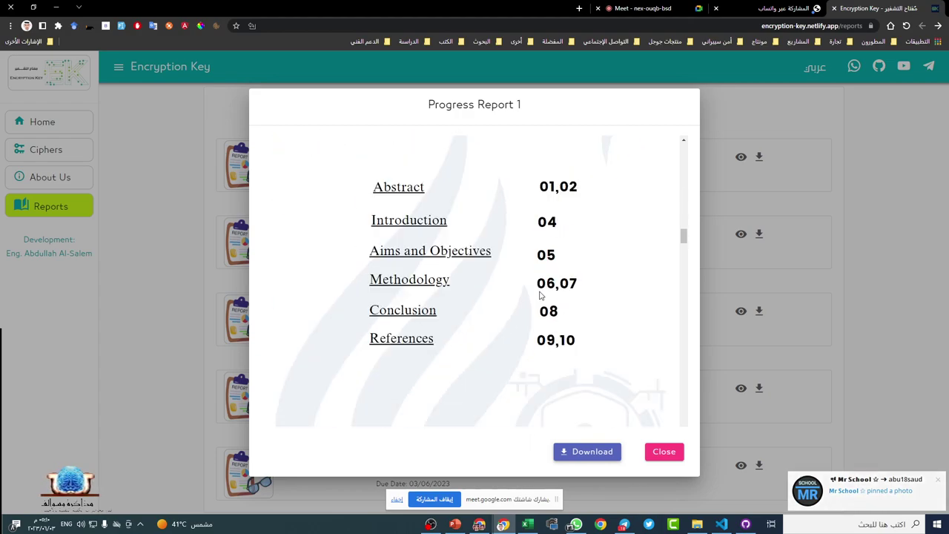
{"action": "scroll", "coordinate": [539, 297], "scroll_direction": "down", "scroll_amount": 15}
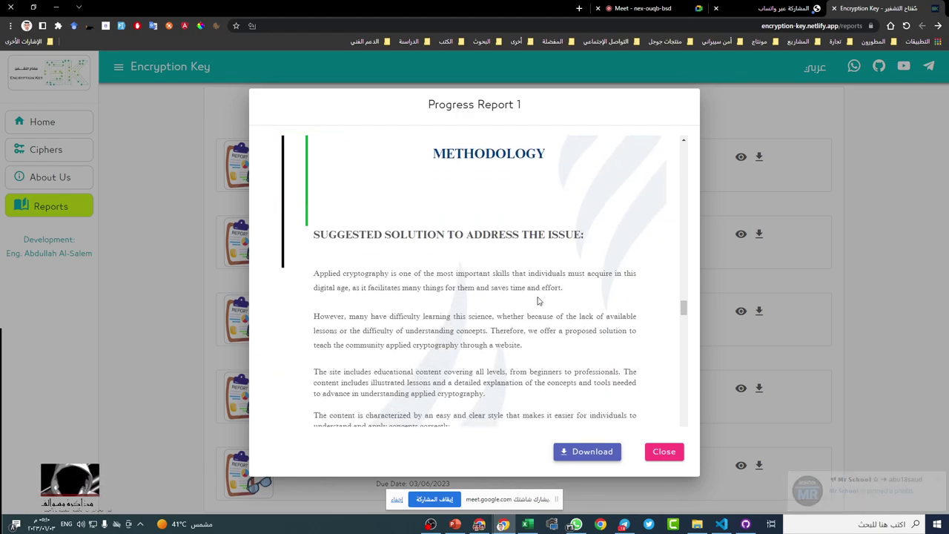
{"action": "left_click", "coordinate": [664, 454]}
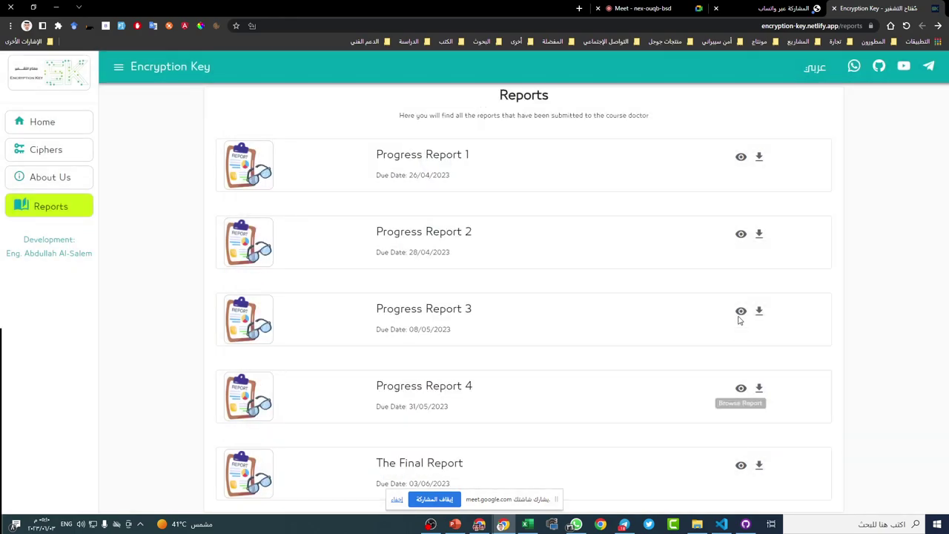
- Open The Final Report and look through its cover, table of contents and Project Overview, returning to the Chapter (3) contents
{"action": "left_click", "coordinate": [741, 466]}
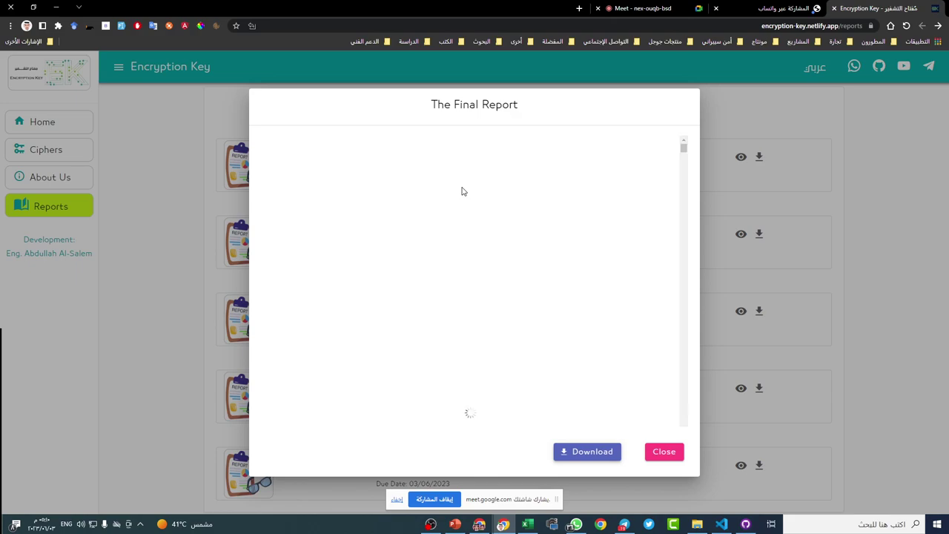
{"action": "scroll", "coordinate": [463, 194], "scroll_direction": "down", "scroll_amount": 10}
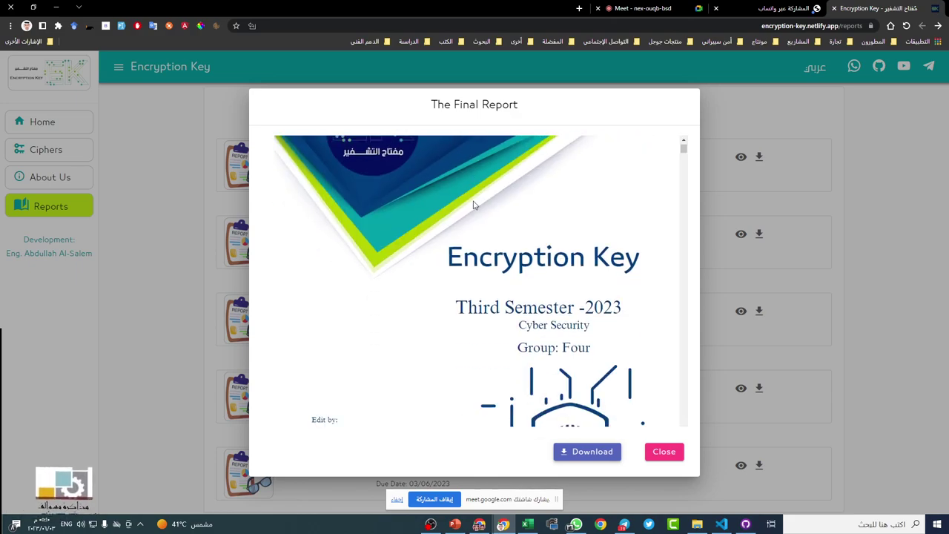
{"action": "scroll", "coordinate": [471, 209], "scroll_direction": "down", "scroll_amount": 15}
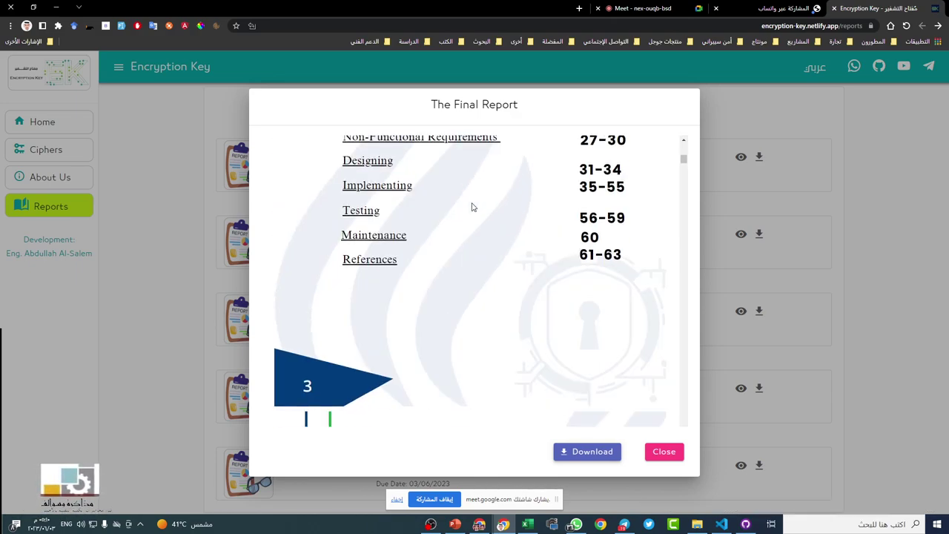
{"action": "scroll", "coordinate": [469, 212], "scroll_direction": "down", "scroll_amount": 5}
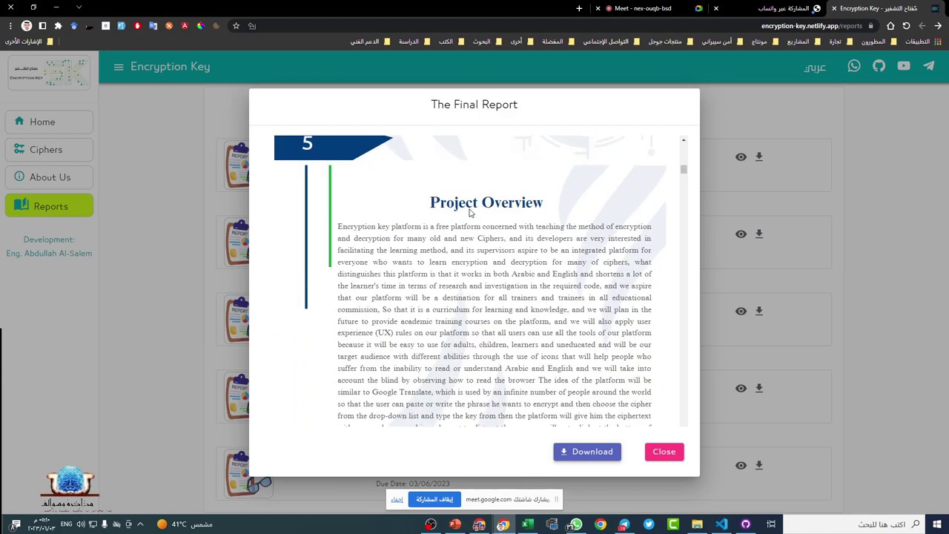
{"action": "scroll", "coordinate": [470, 212], "scroll_direction": "up", "scroll_amount": 6}
{"action": "scroll", "coordinate": [469, 213], "scroll_direction": "up", "scroll_amount": 10}
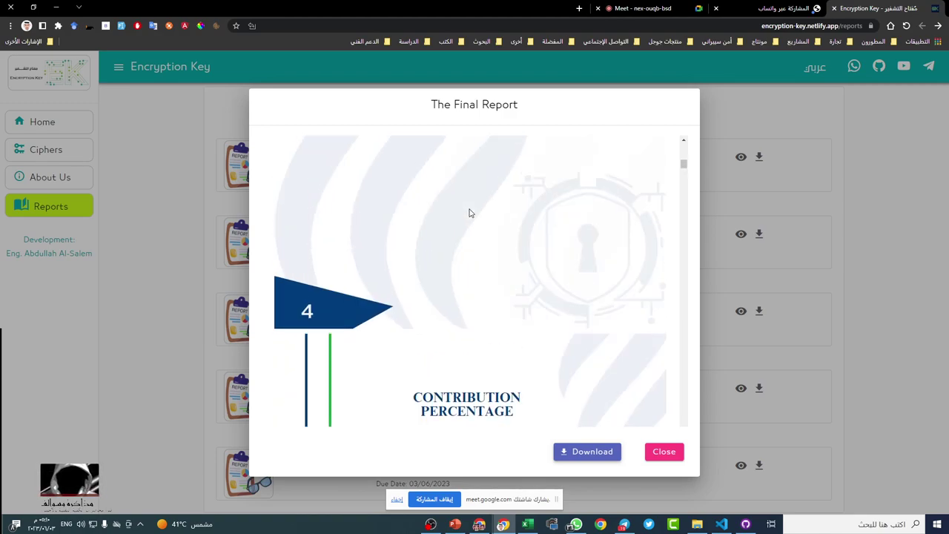
{"action": "scroll", "coordinate": [468, 212], "scroll_direction": "up", "scroll_amount": 3}
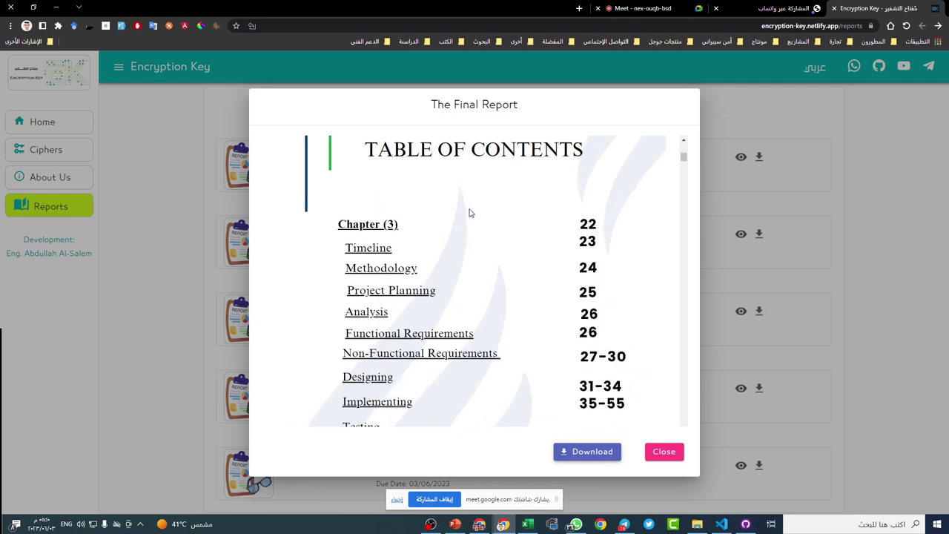
- Follow the Timeline link in the Final Report's contents, view the weekly project phases and close the report
{"action": "left_click", "coordinate": [348, 248]}
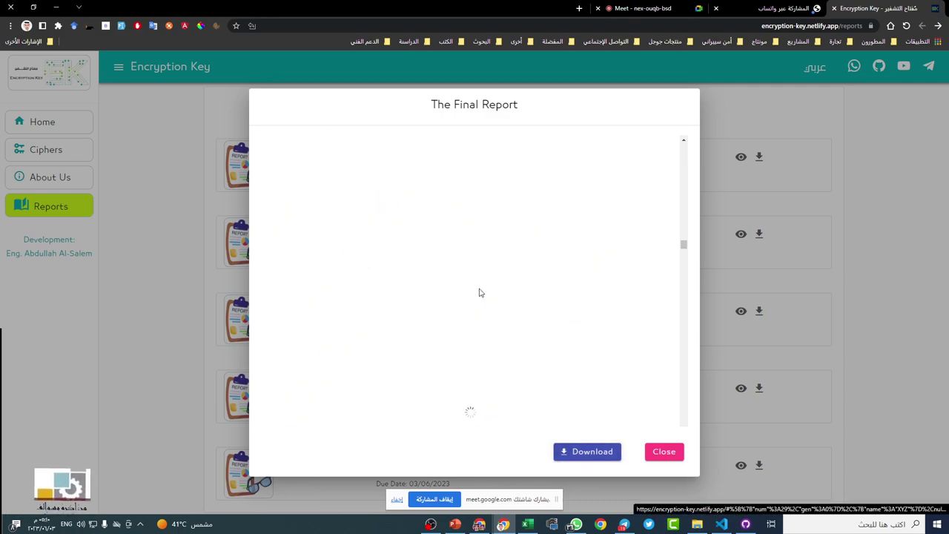
{"action": "scroll", "coordinate": [566, 246], "scroll_direction": "down", "scroll_amount": 10}
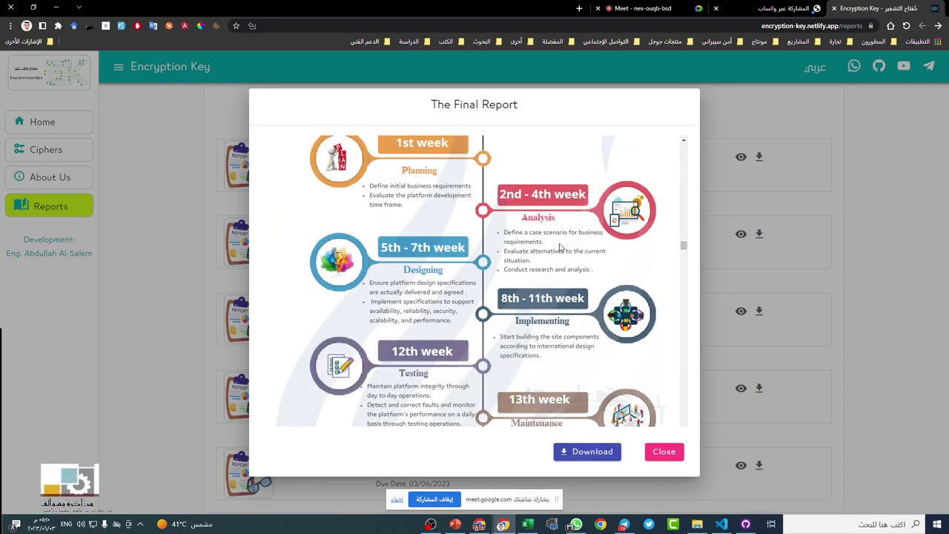
{"action": "scroll", "coordinate": [560, 249], "scroll_direction": "up", "scroll_amount": 3}
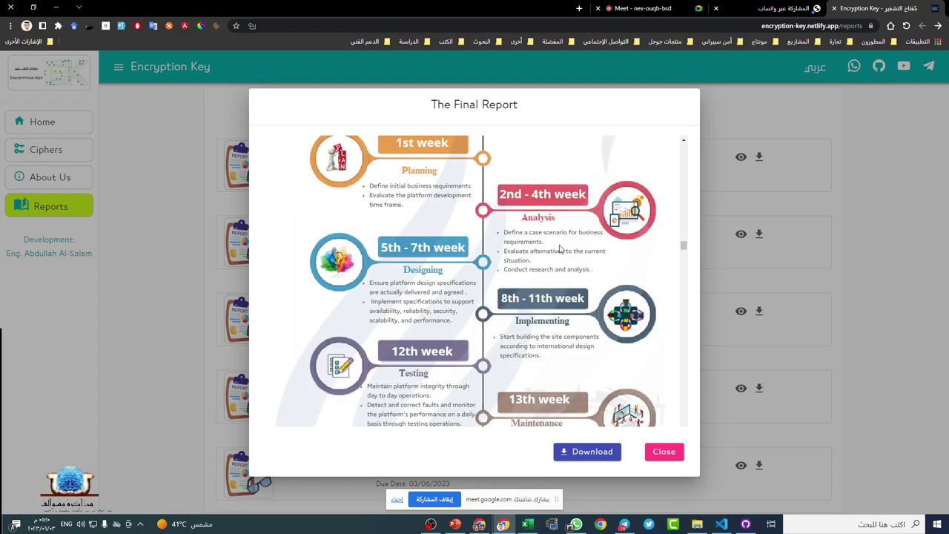
{"action": "scroll", "coordinate": [559, 248], "scroll_direction": "up", "scroll_amount": 5}
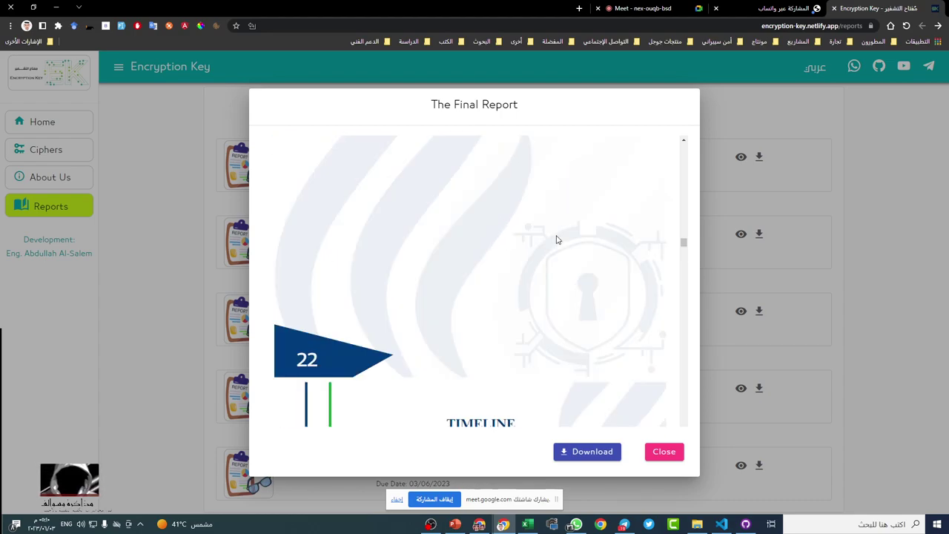
{"action": "left_click", "coordinate": [671, 452]}
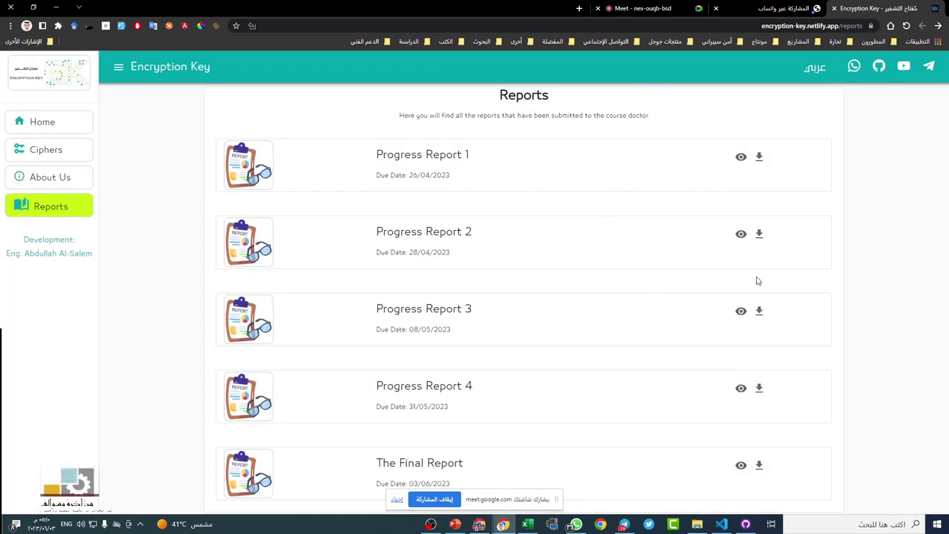
- Hide the Google Meet screen-sharing notice and return to the site's Home page
{"action": "left_click", "coordinate": [399, 498]}
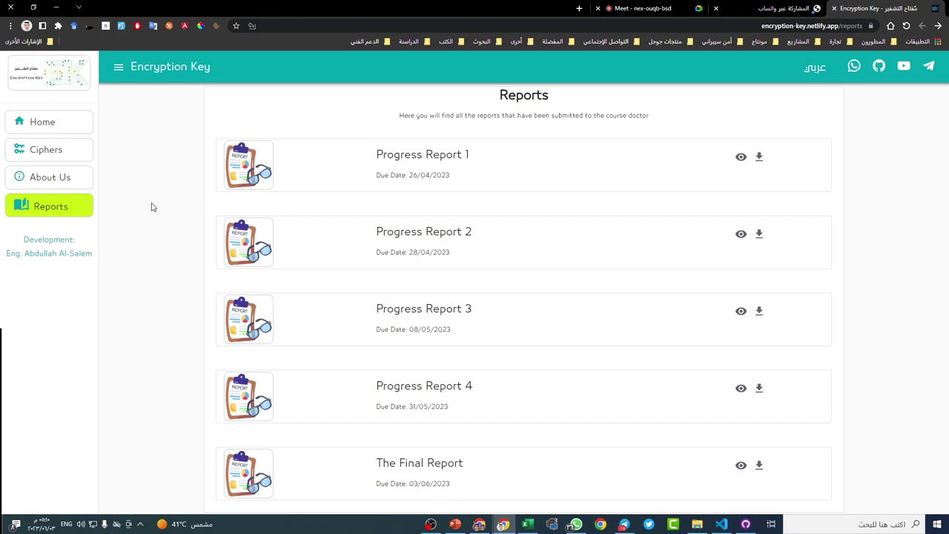
{"action": "left_click", "coordinate": [27, 122]}
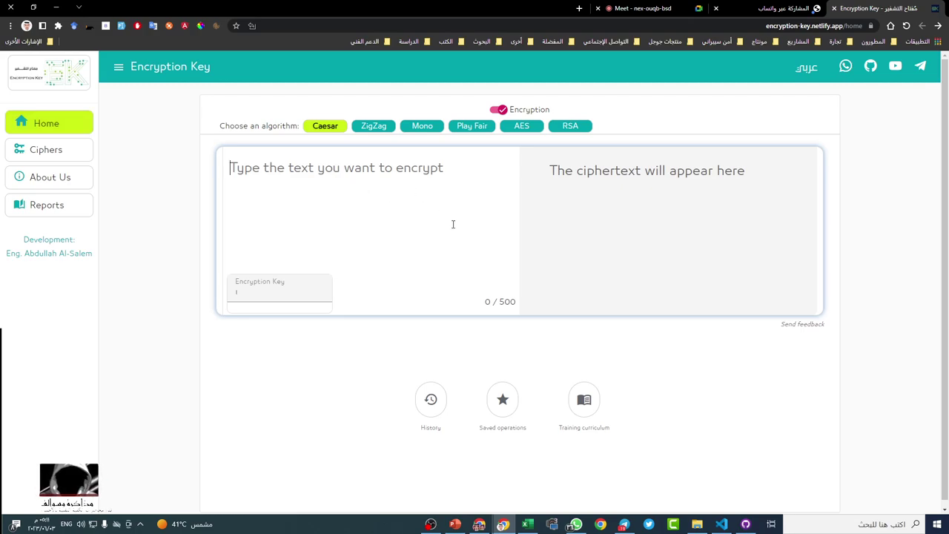
- Open the training curriculum, look through the Applied Cryptography Note's contents, cipher examples and exercises, and close it
{"action": "left_click", "coordinate": [591, 408]}
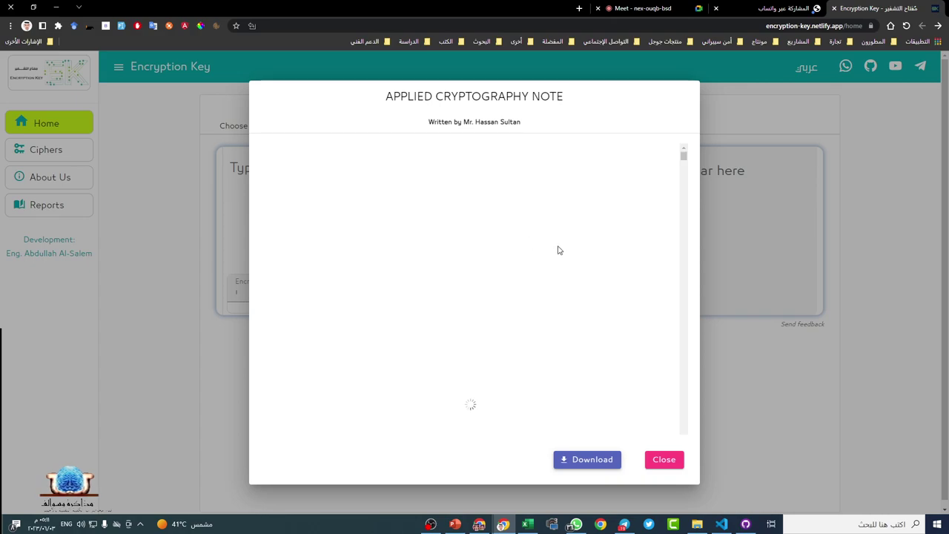
{"action": "scroll", "coordinate": [537, 252], "scroll_direction": "down", "scroll_amount": 10}
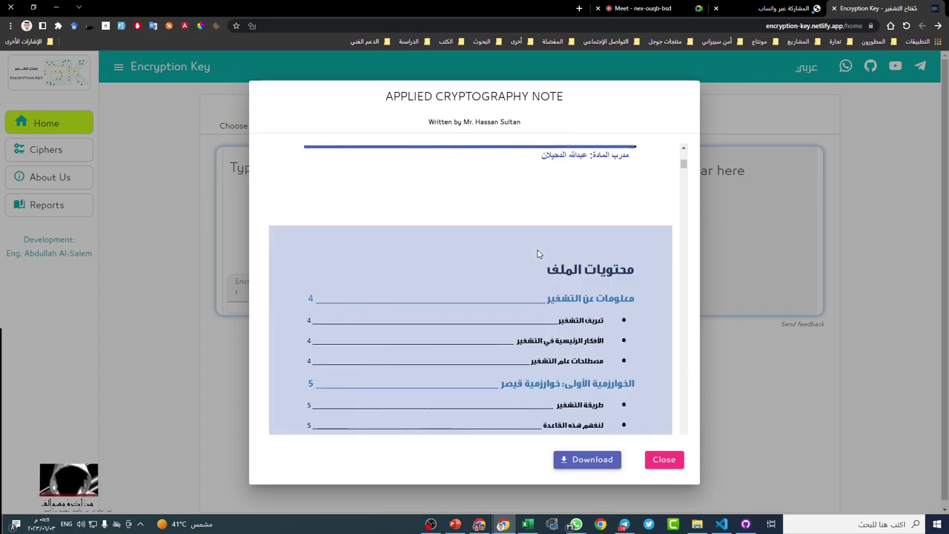
{"action": "scroll", "coordinate": [538, 254], "scroll_direction": "down", "scroll_amount": 15}
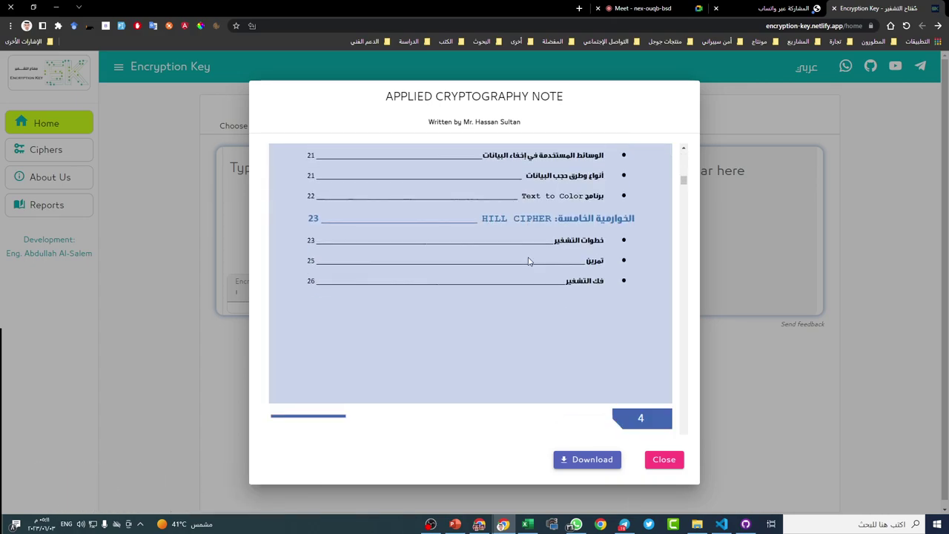
{"action": "scroll", "coordinate": [528, 260], "scroll_direction": "down", "scroll_amount": 15}
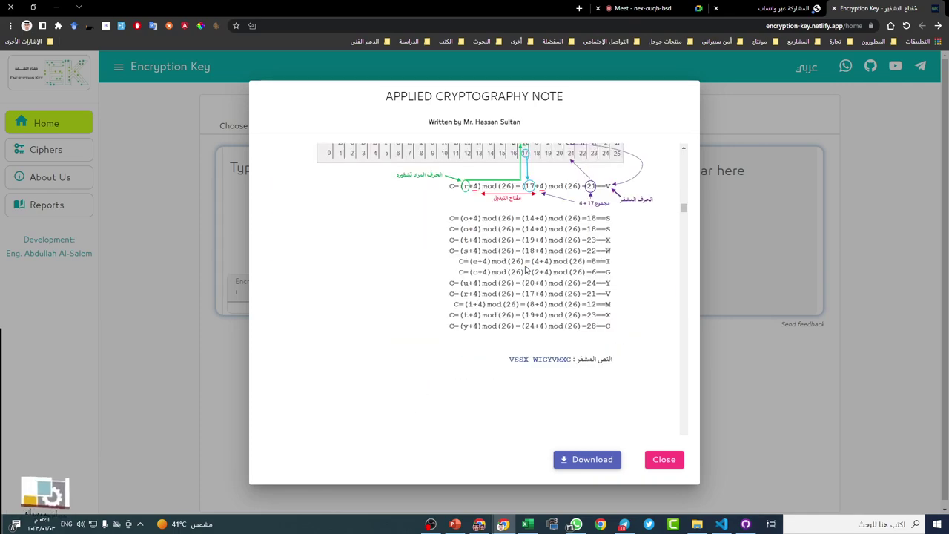
{"action": "scroll", "coordinate": [521, 309], "scroll_direction": "down", "scroll_amount": 10}
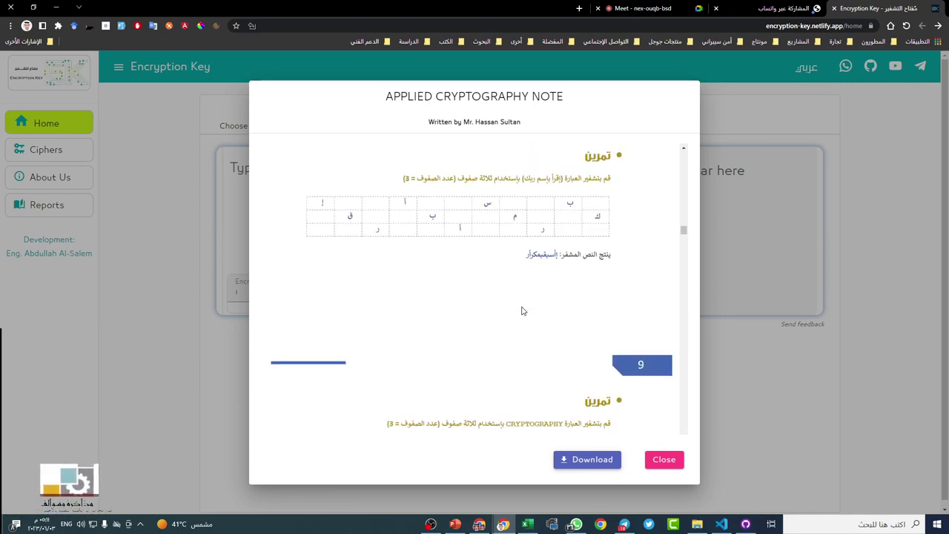
{"action": "scroll", "coordinate": [522, 319], "scroll_direction": "down", "scroll_amount": 15}
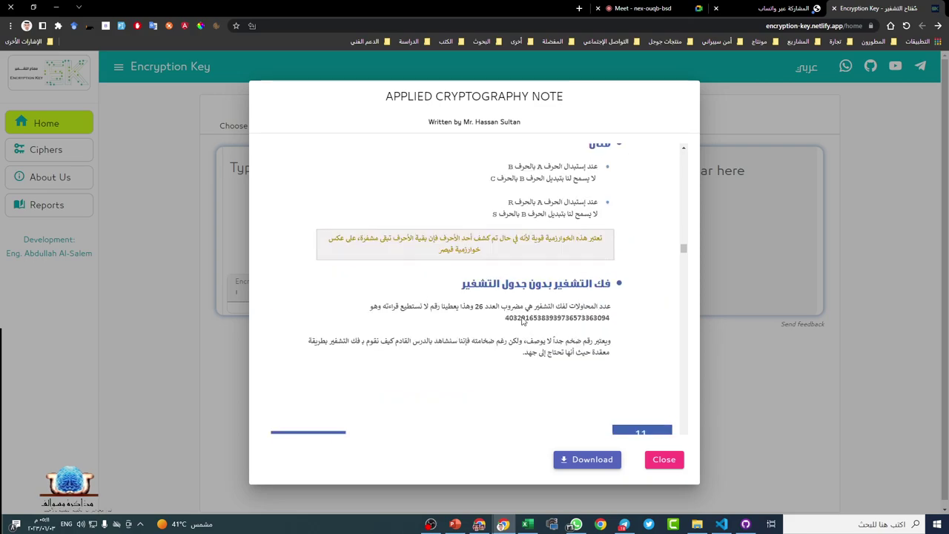
{"action": "scroll", "coordinate": [523, 327], "scroll_direction": "down", "scroll_amount": 15}
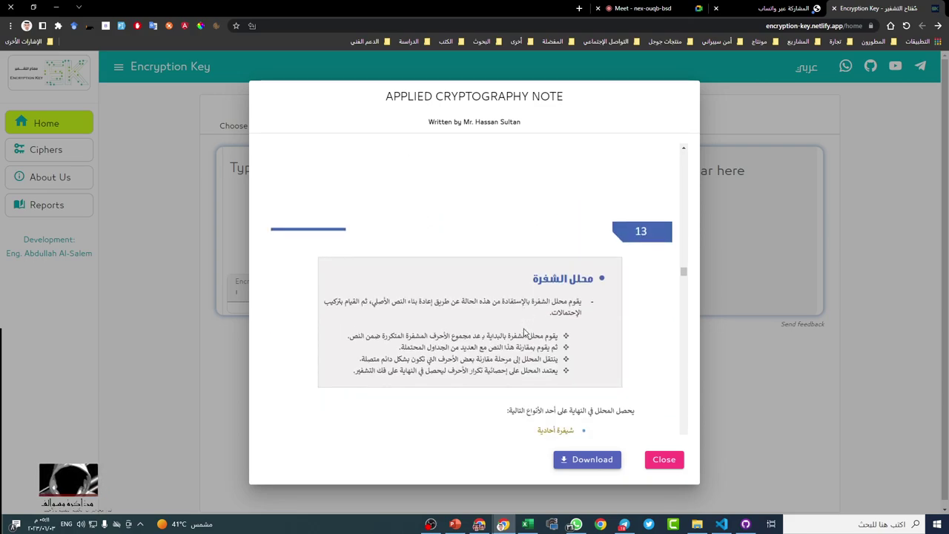
{"action": "left_click", "coordinate": [663, 459]}
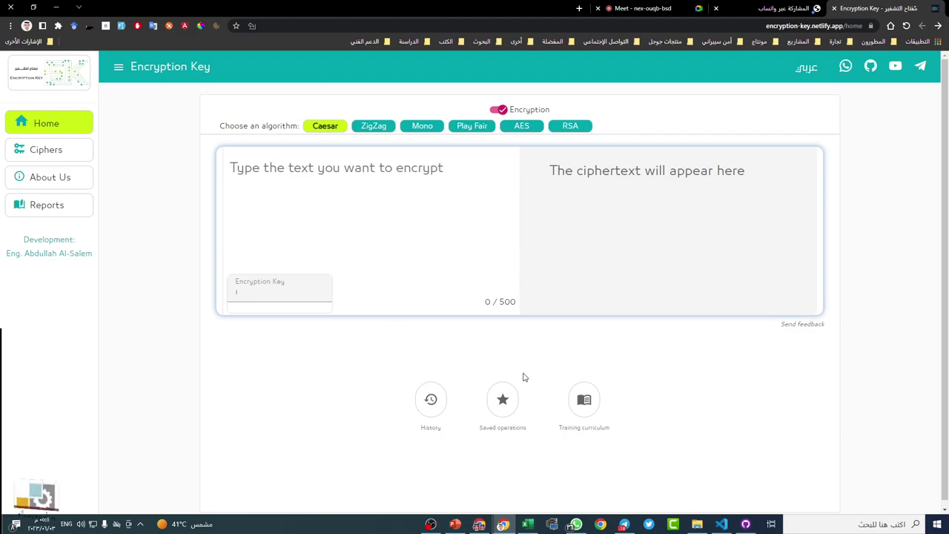
- Try to open the History and Saved operations tools from the Home page
{"action": "left_click", "coordinate": [430, 404]}
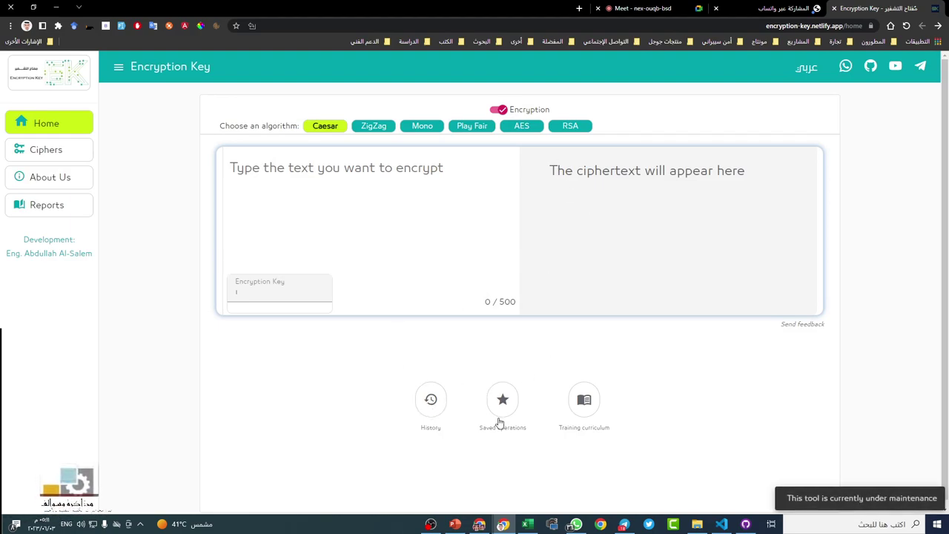
{"action": "left_click", "coordinate": [502, 404]}
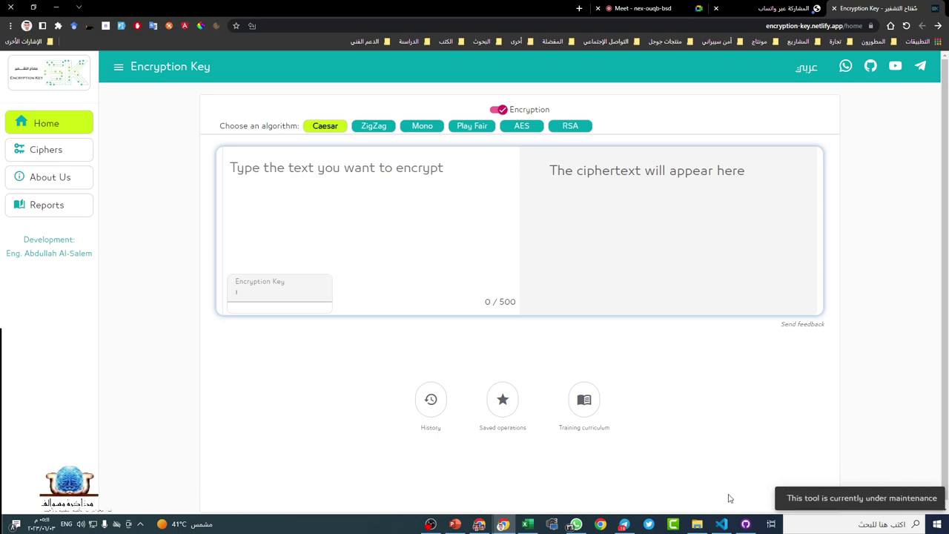
{"action": "left_click", "coordinate": [436, 408]}
{"action": "left_click", "coordinate": [504, 401]}
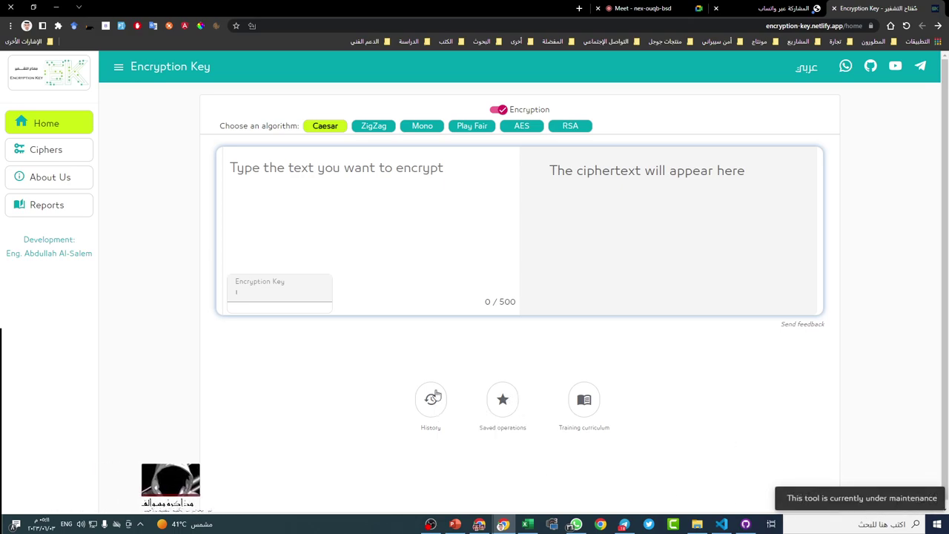
- Look at the ZigZag and Play Fair algorithm tools and return to the Caesar cipher
{"action": "left_click", "coordinate": [374, 126]}
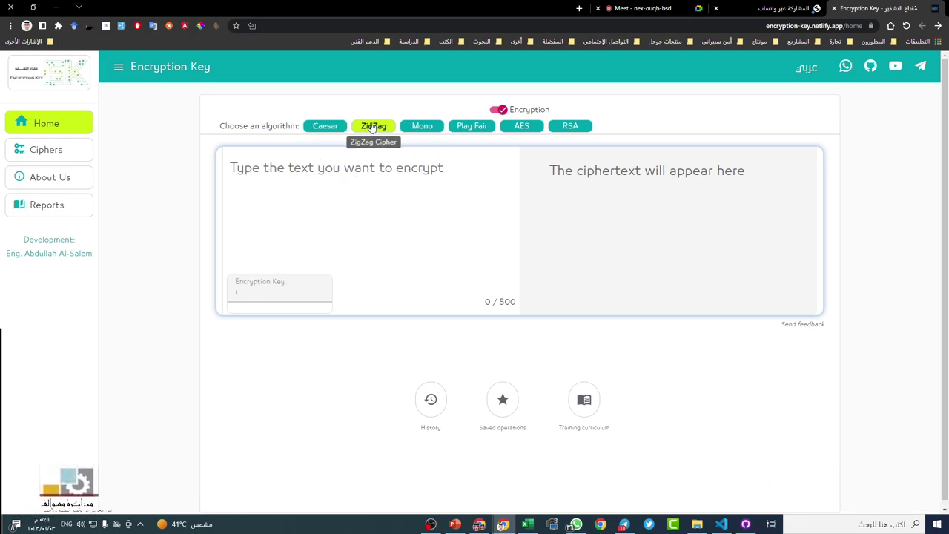
{"action": "left_click", "coordinate": [468, 128]}
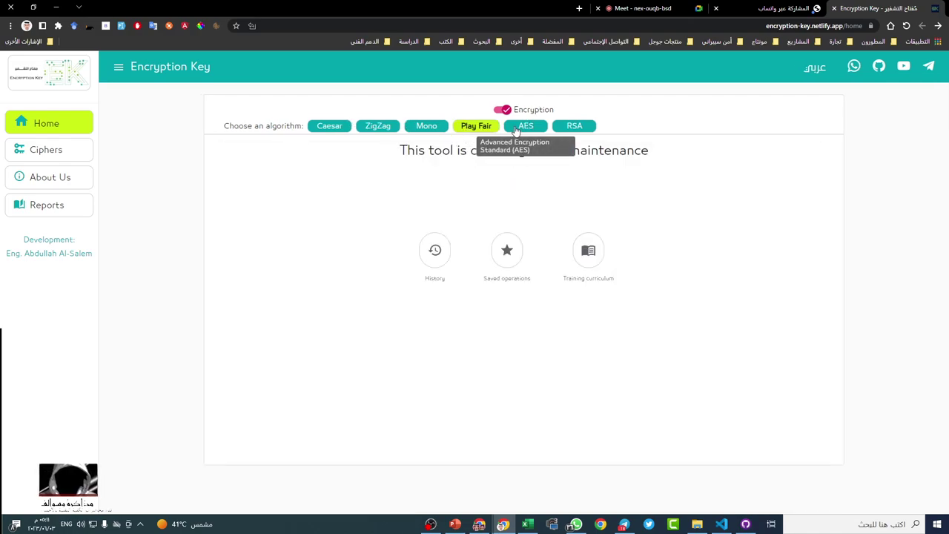
{"action": "left_click", "coordinate": [380, 129]}
{"action": "left_click", "coordinate": [320, 128]}
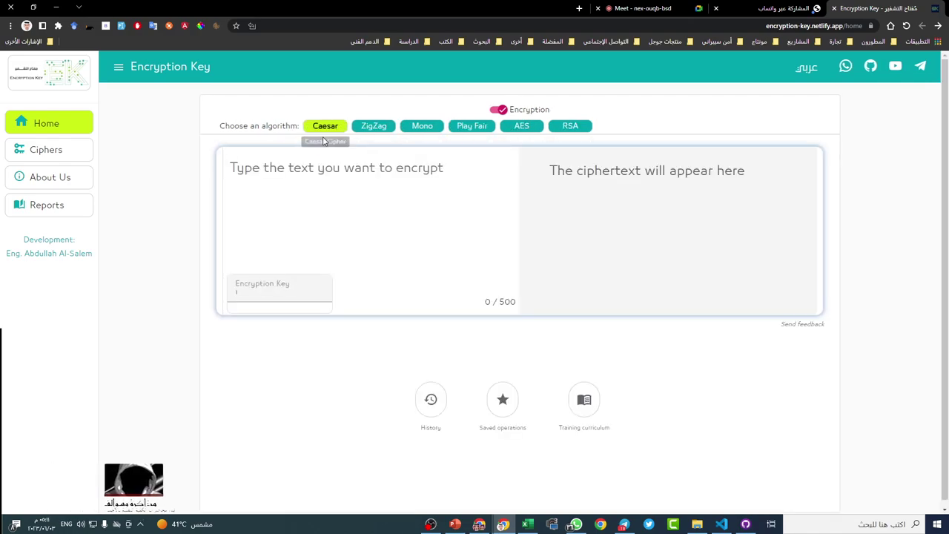
- Encrypt a sample first name with the Caesar cipher and copy the whole encryption process
{"action": "left_click", "coordinate": [404, 190]}
{"action": "type", "text": "moham"}
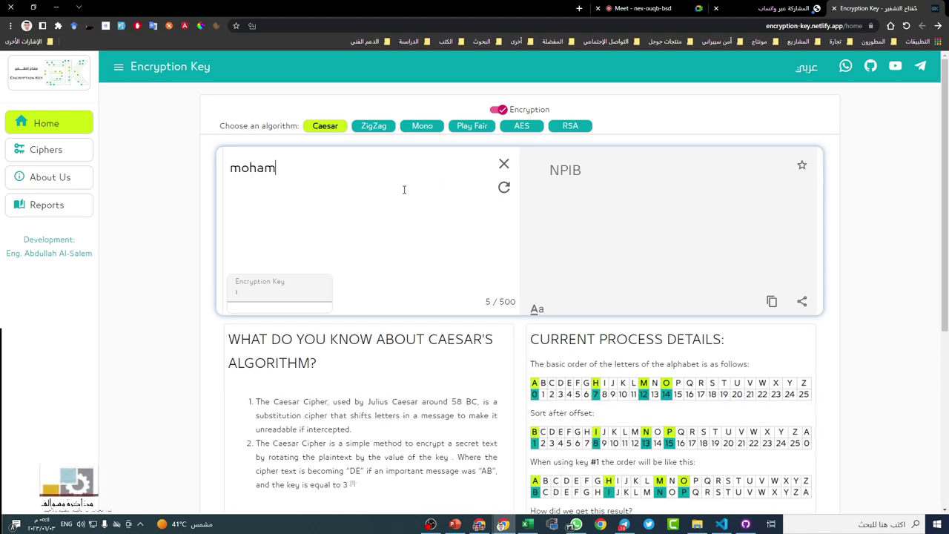
{"action": "type", "text": "med"}
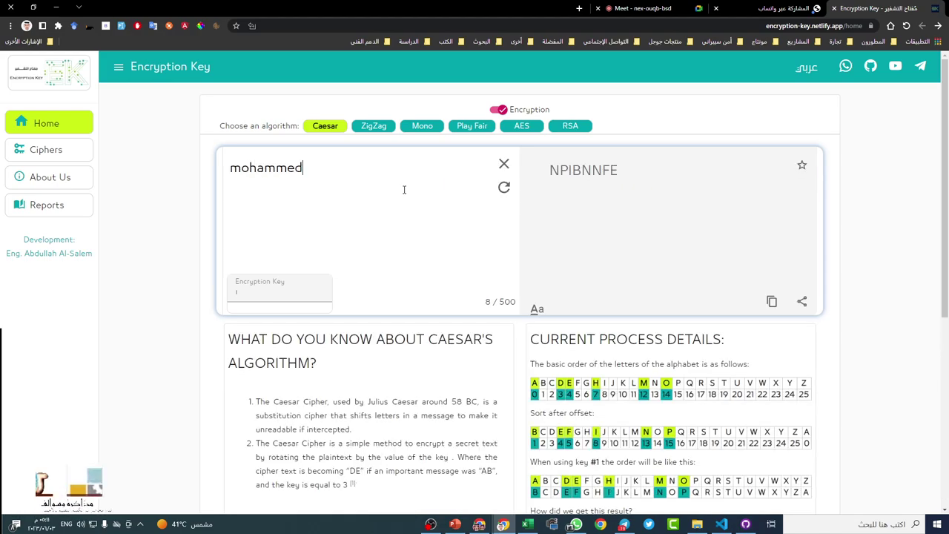
{"action": "left_click", "coordinate": [771, 301]}
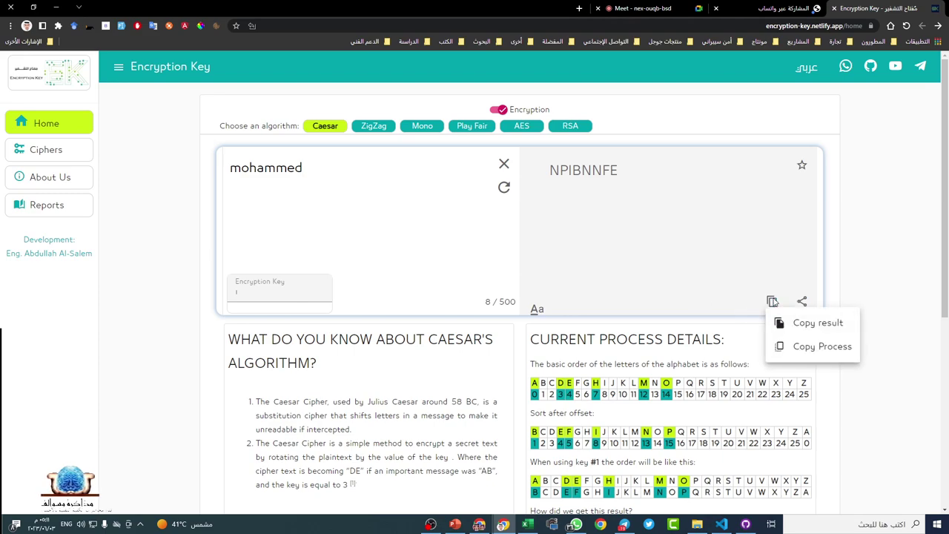
{"action": "left_click", "coordinate": [819, 346]}
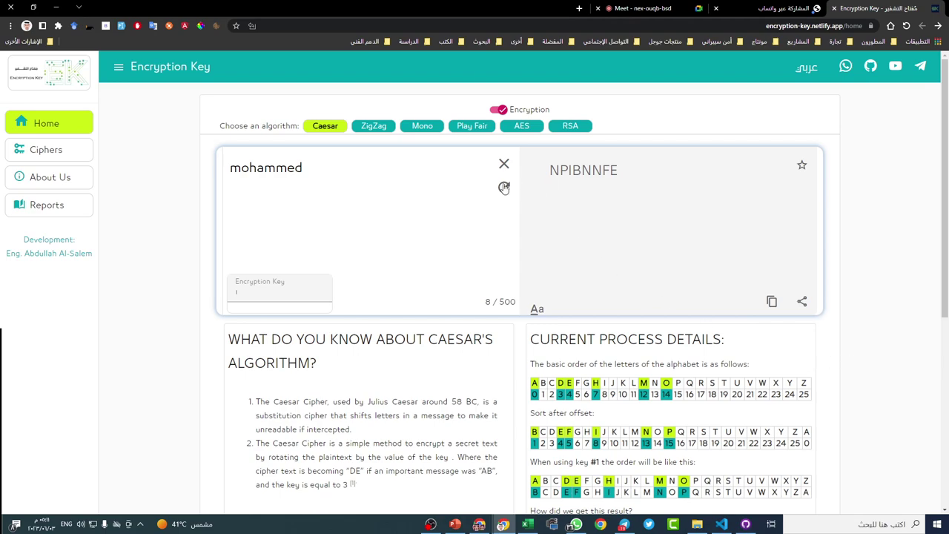
{"action": "left_click", "coordinate": [770, 301]}
{"action": "left_click", "coordinate": [793, 346]}
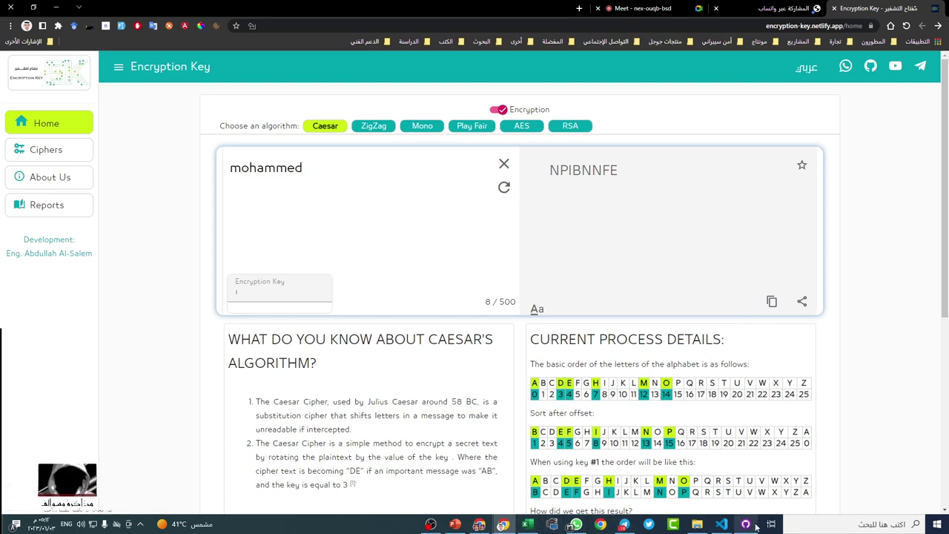
- Switch to WhatsApp and send the copied Caesar encryption process to the مفتاح التشفير group chat
{"action": "mouse_move", "coordinate": [753, 525]}
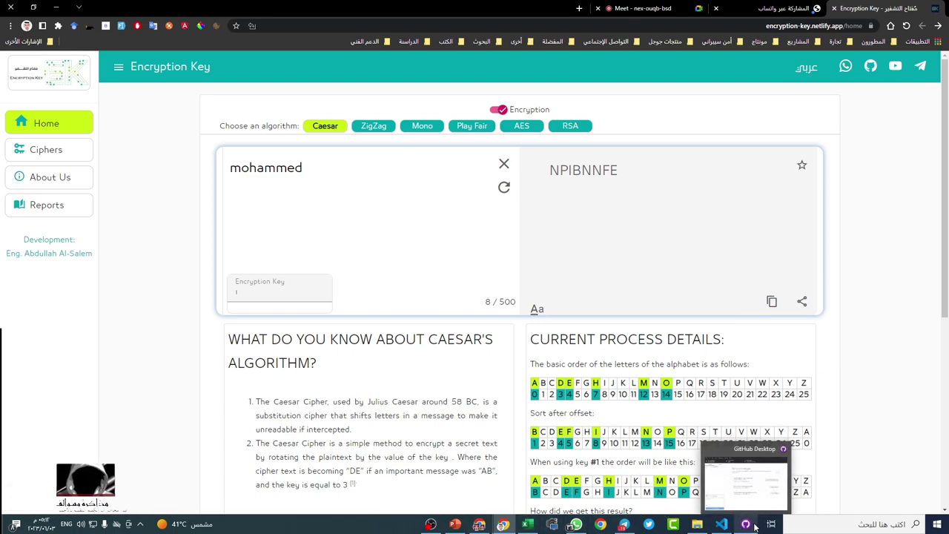
{"action": "left_click", "coordinate": [576, 525]}
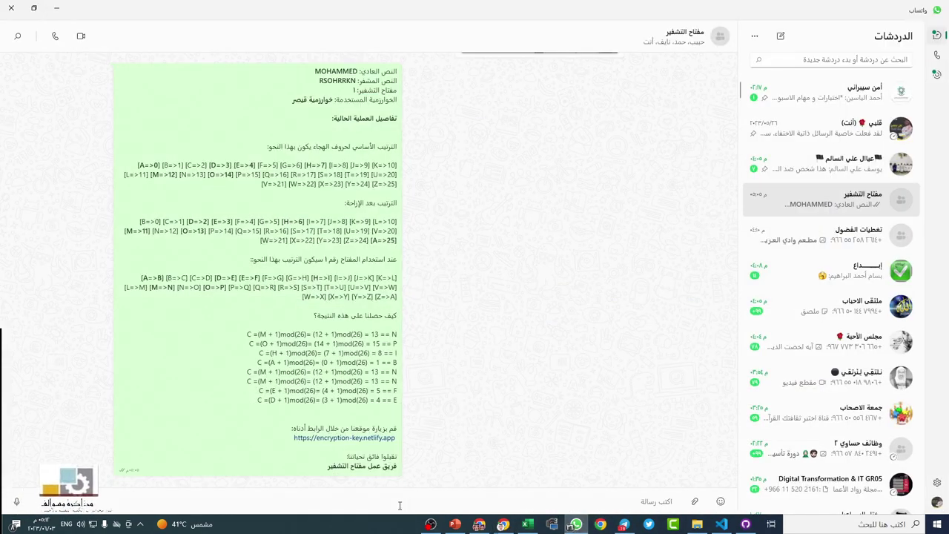
{"action": "key", "text": "ctrl+v"}
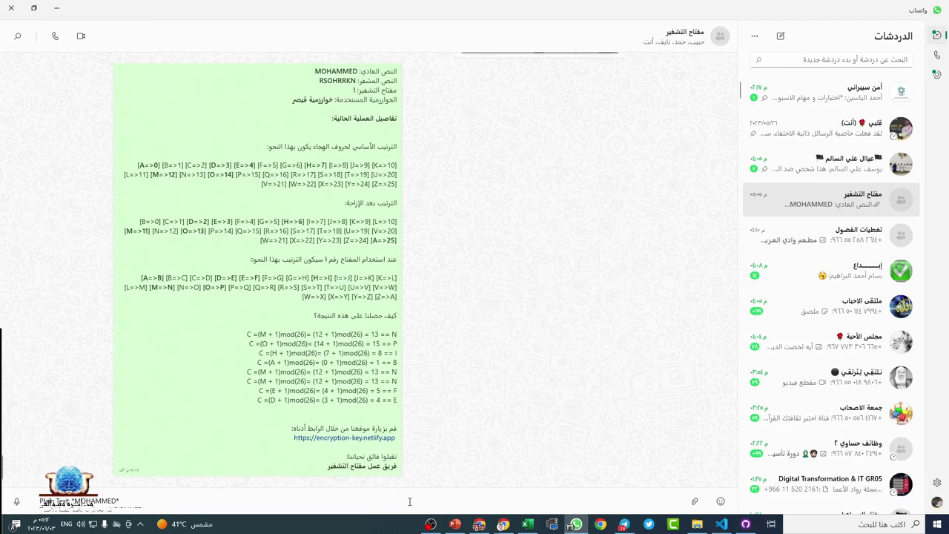
{"action": "key", "text": "Return"}
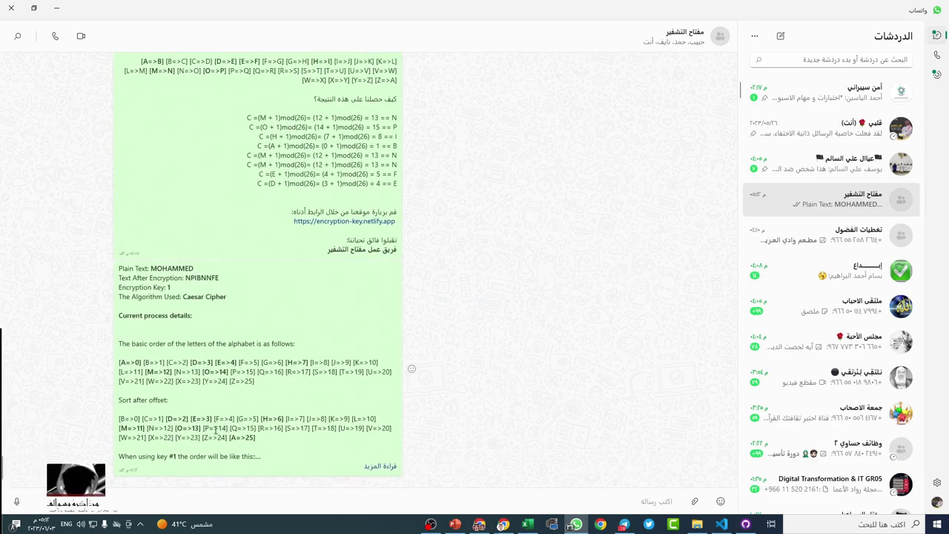
- Expand the sent Caesar message, read through its process details and website link, and return to the Encryption Key site
{"action": "left_click", "coordinate": [381, 465]}
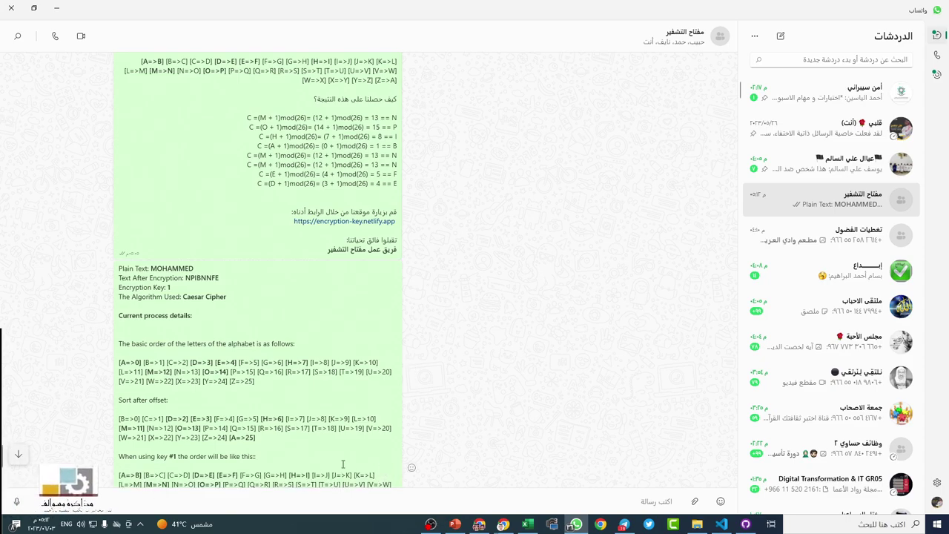
{"action": "scroll", "coordinate": [342, 464], "scroll_direction": "down", "scroll_amount": 5}
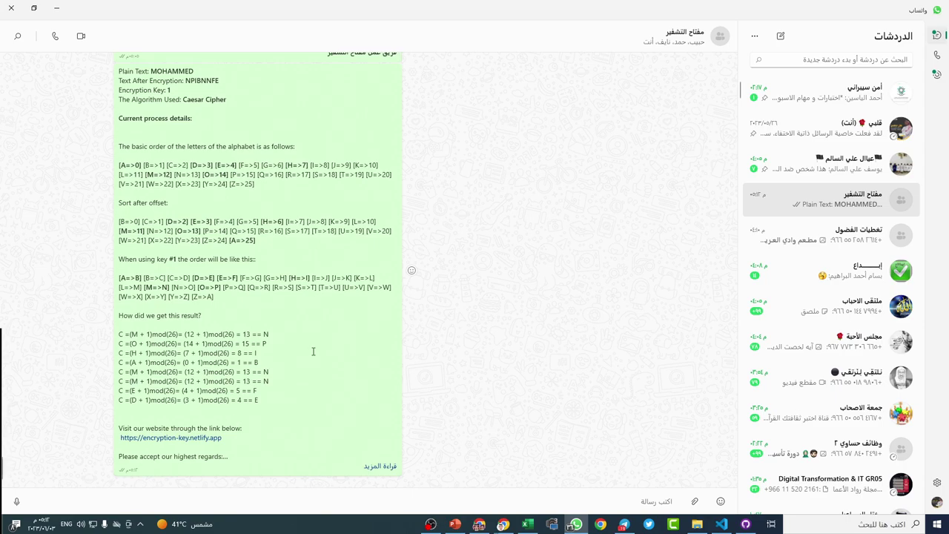
{"action": "scroll", "coordinate": [218, 159], "scroll_direction": "up", "scroll_amount": 3}
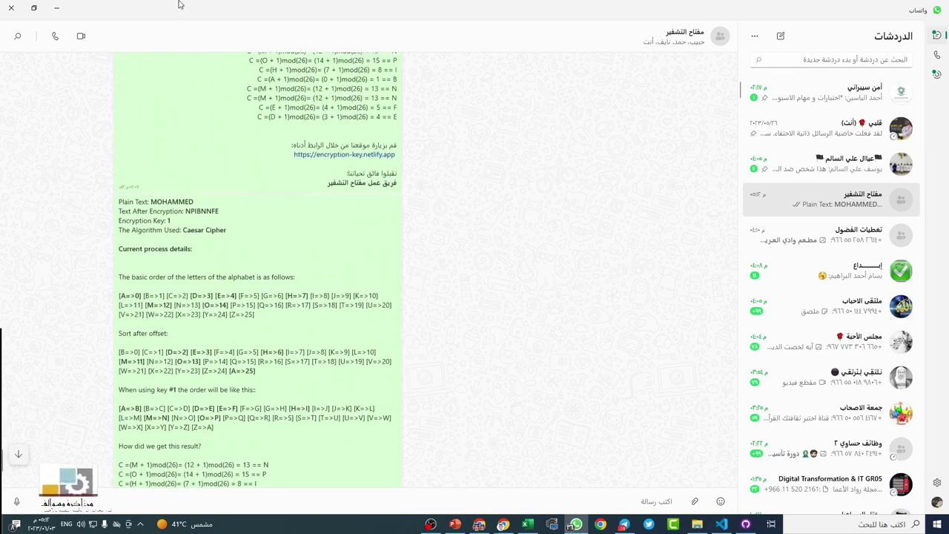
{"action": "scroll", "coordinate": [149, 253], "scroll_direction": "down", "scroll_amount": 3}
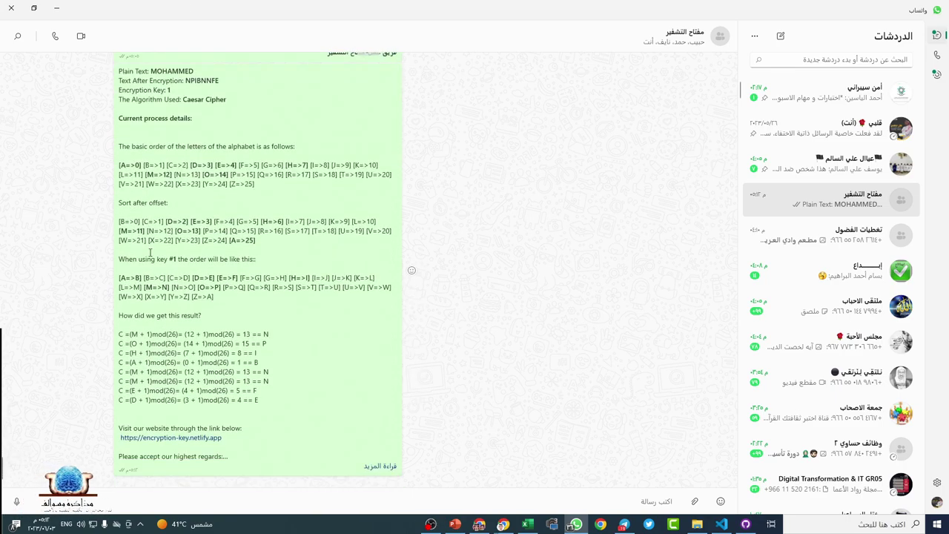
{"action": "left_click", "coordinate": [56, 7]}
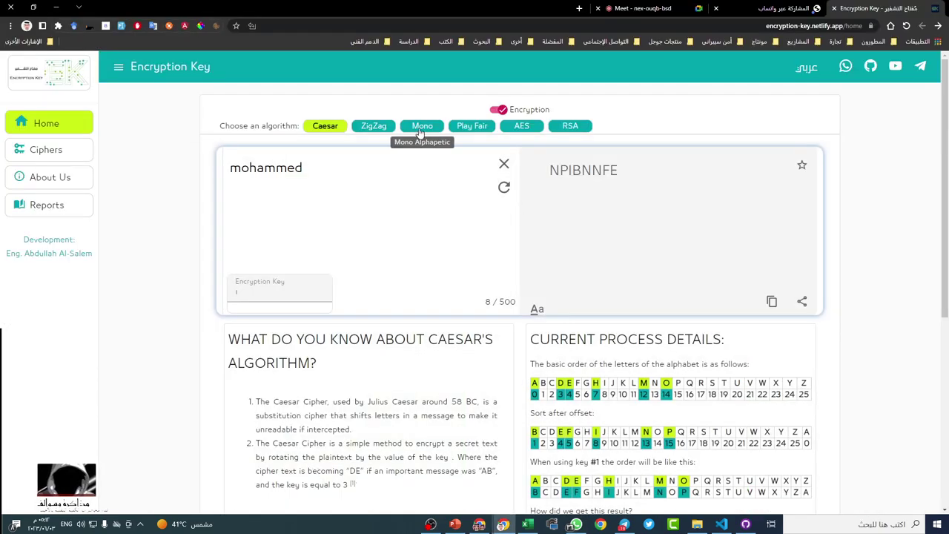
- Encrypt the same sample name with the Mono algorithm and copy the whole encryption process
{"action": "left_click", "coordinate": [422, 127]}
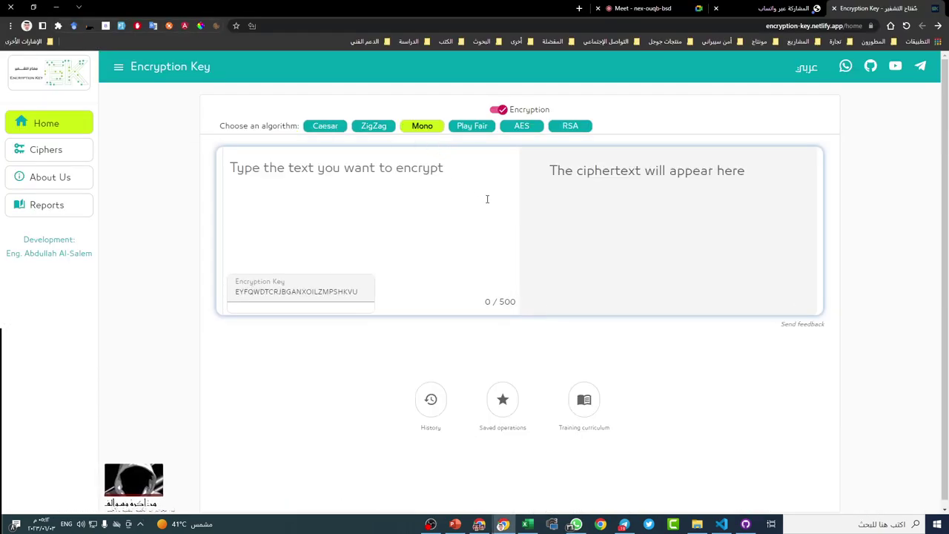
{"action": "left_click", "coordinate": [357, 200]}
{"action": "type", "text": "mohammed"}
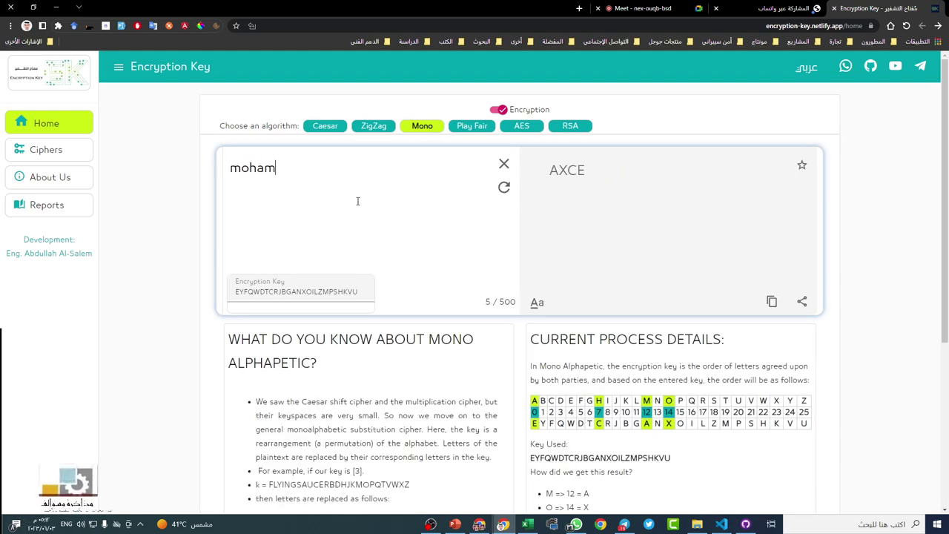
{"action": "left_click", "coordinate": [771, 302]}
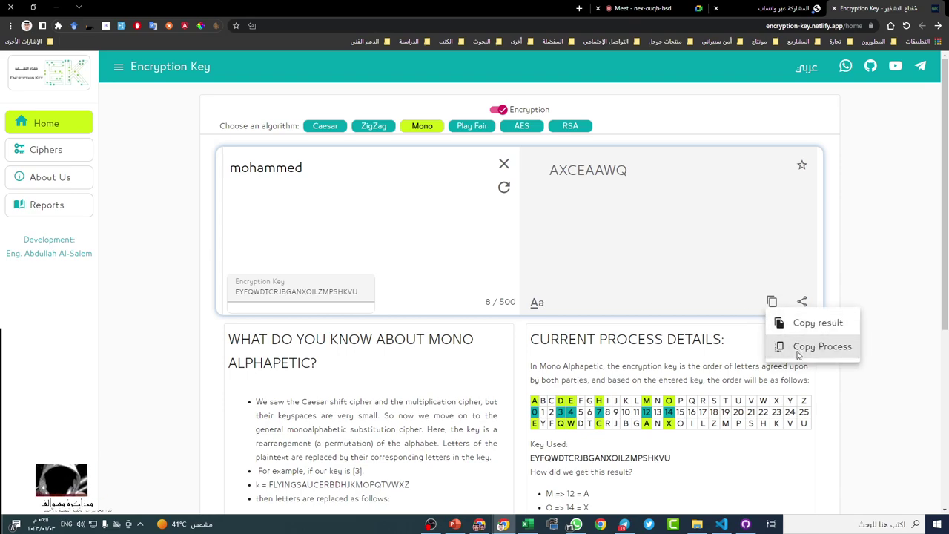
{"action": "left_click", "coordinate": [799, 348]}
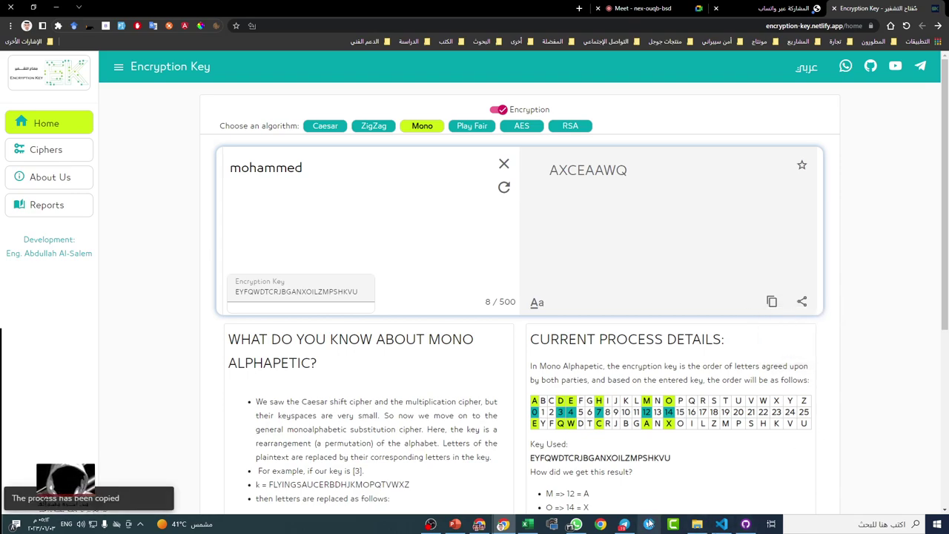
- Switch to WhatsApp and send the copied Mono encryption process to the مفتاح التشفير group chat
{"action": "left_click", "coordinate": [575, 524]}
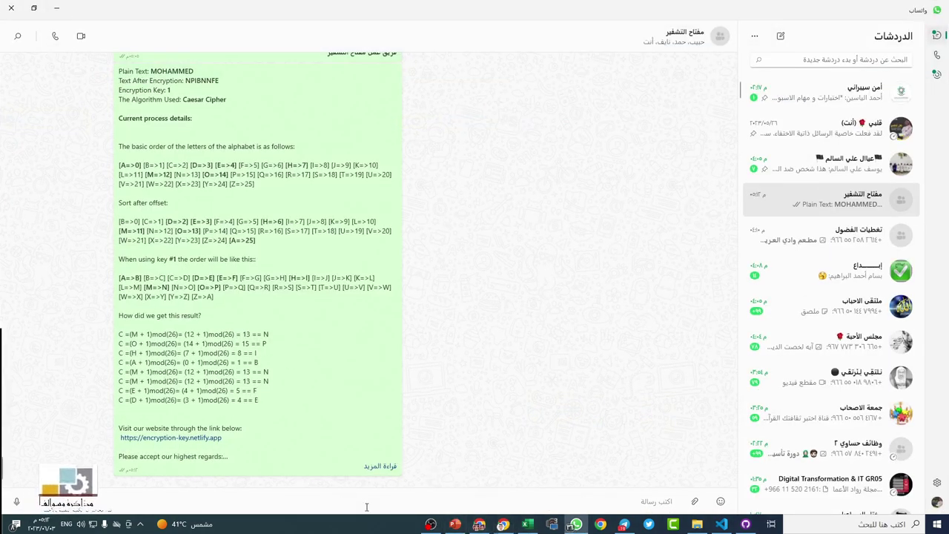
{"action": "key", "text": "ctrl+v"}
{"action": "key", "text": "Return"}
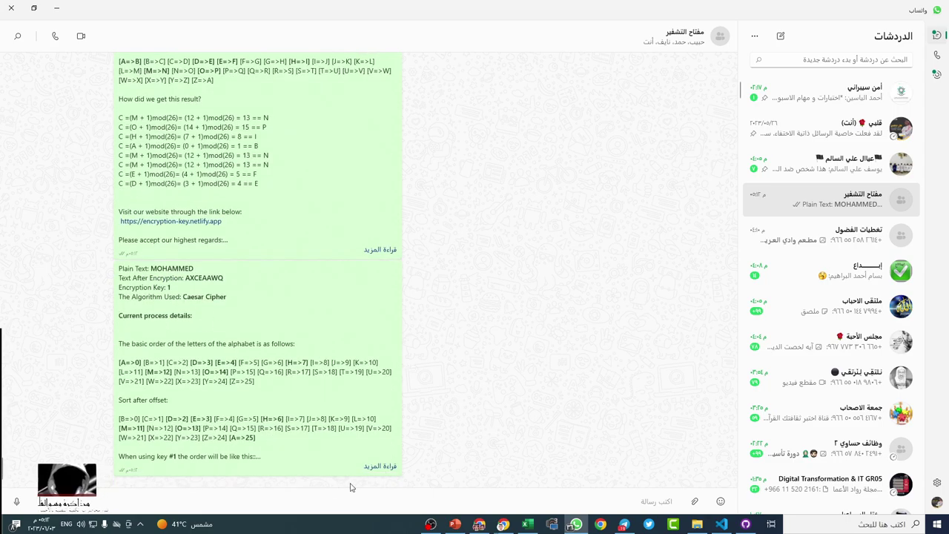
- Expand the sent Mono message, examine its stated algorithm, key and calculation steps, and return to the Encryption Key site
{"action": "left_click", "coordinate": [380, 466]}
{"action": "scroll", "coordinate": [256, 407], "scroll_direction": "down", "scroll_amount": 2}
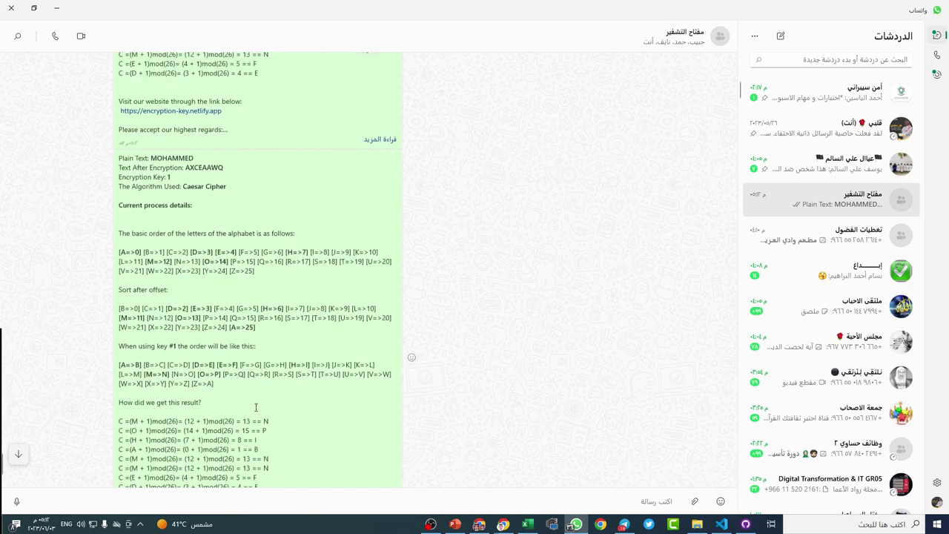
{"action": "scroll", "coordinate": [256, 407], "scroll_direction": "down", "scroll_amount": 2}
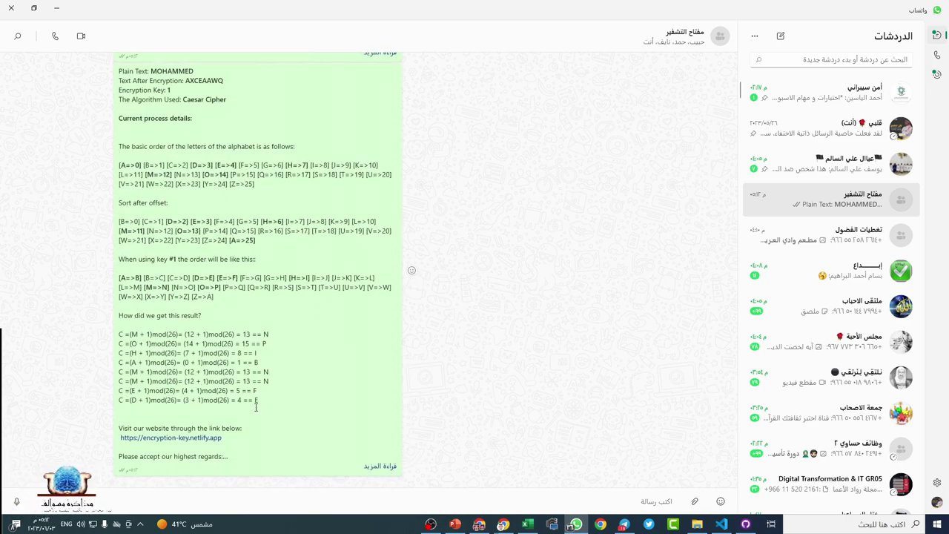
{"action": "scroll", "coordinate": [252, 361], "scroll_direction": "down", "scroll_amount": 5}
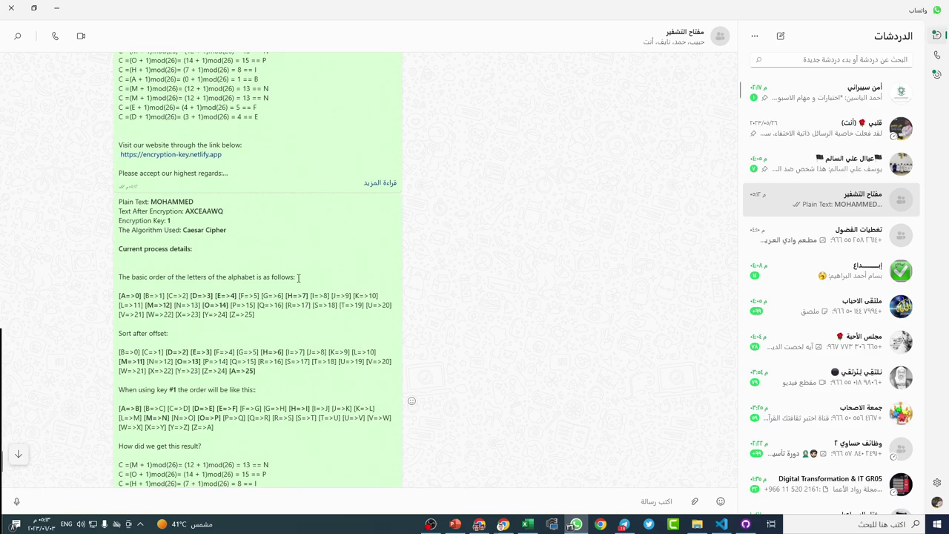
{"action": "scroll", "coordinate": [260, 271], "scroll_direction": "down", "scroll_amount": 1}
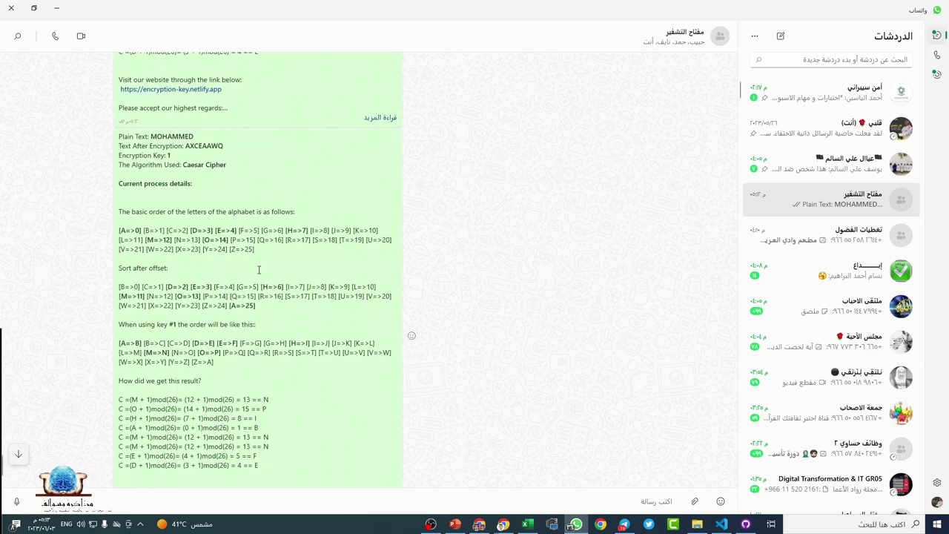
{"action": "scroll", "coordinate": [239, 268], "scroll_direction": "down", "scroll_amount": 2}
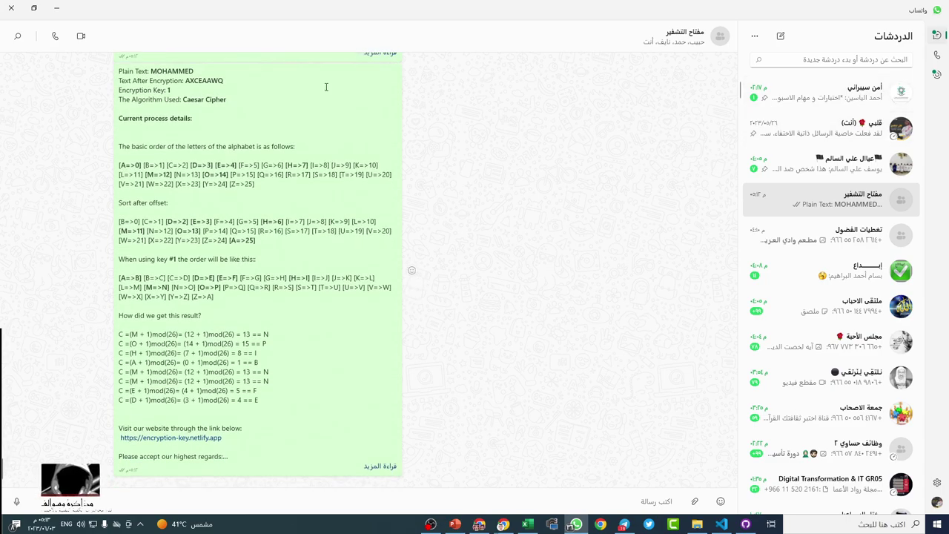
{"action": "left_click", "coordinate": [58, 7]}
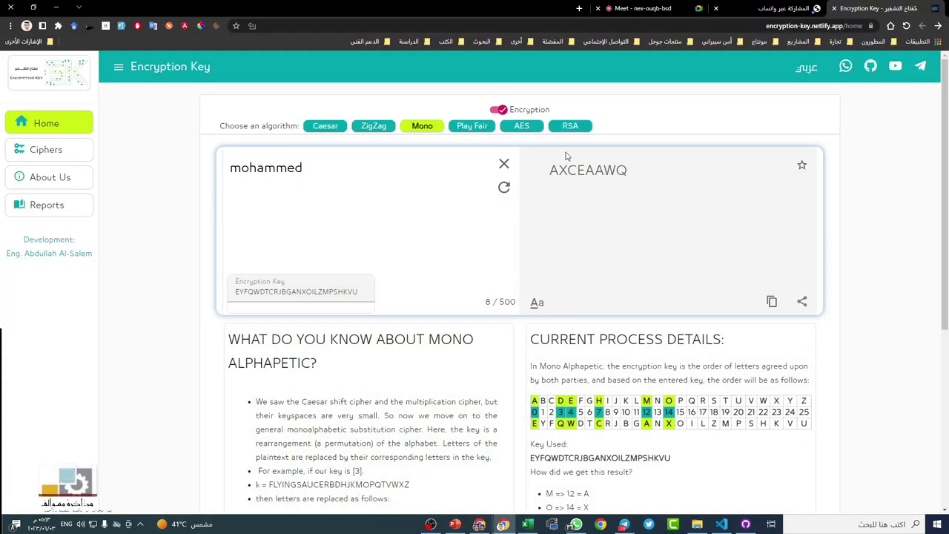
- Copy only the Mono encryption result and review the current process details below it
{"action": "left_click", "coordinate": [771, 301]}
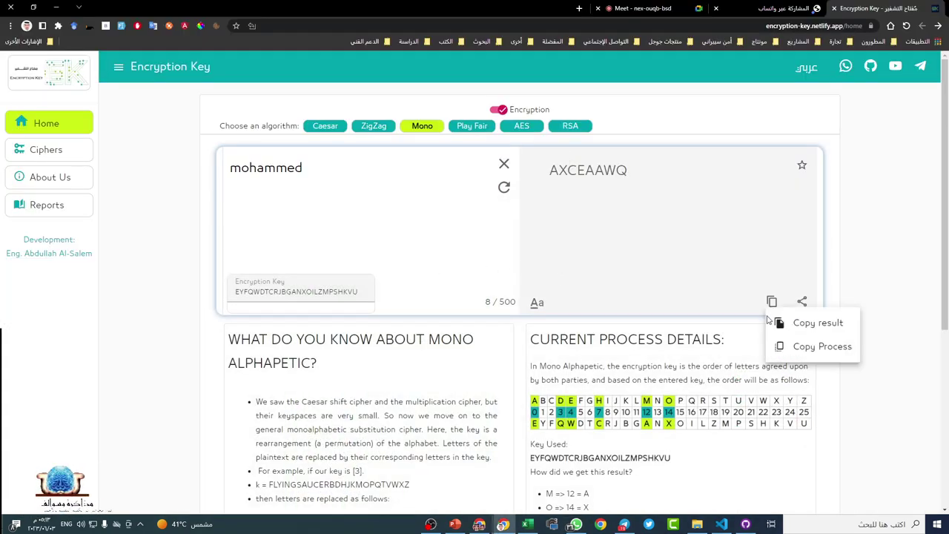
{"action": "left_click", "coordinate": [821, 329]}
{"action": "scroll", "coordinate": [610, 348], "scroll_direction": "down", "scroll_amount": 2}
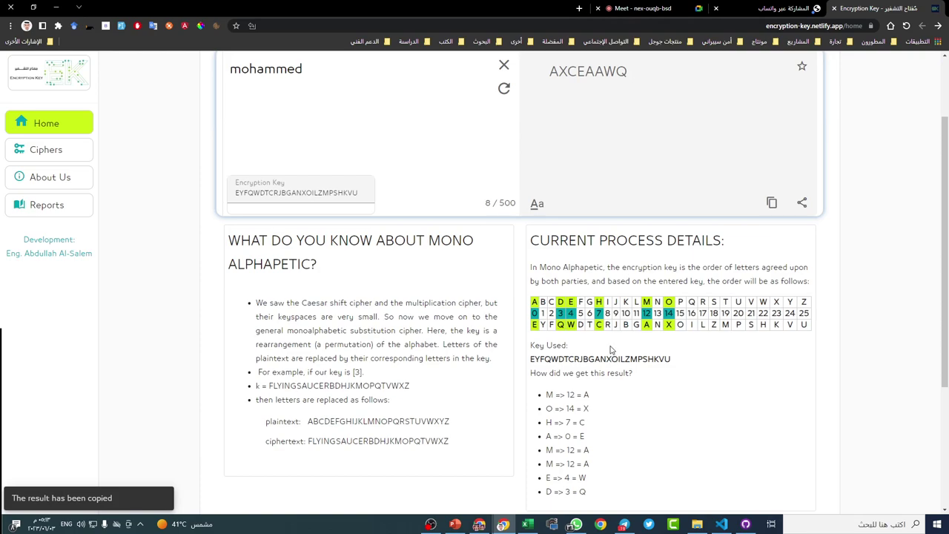
{"action": "scroll", "coordinate": [610, 348], "scroll_direction": "down", "scroll_amount": 1}
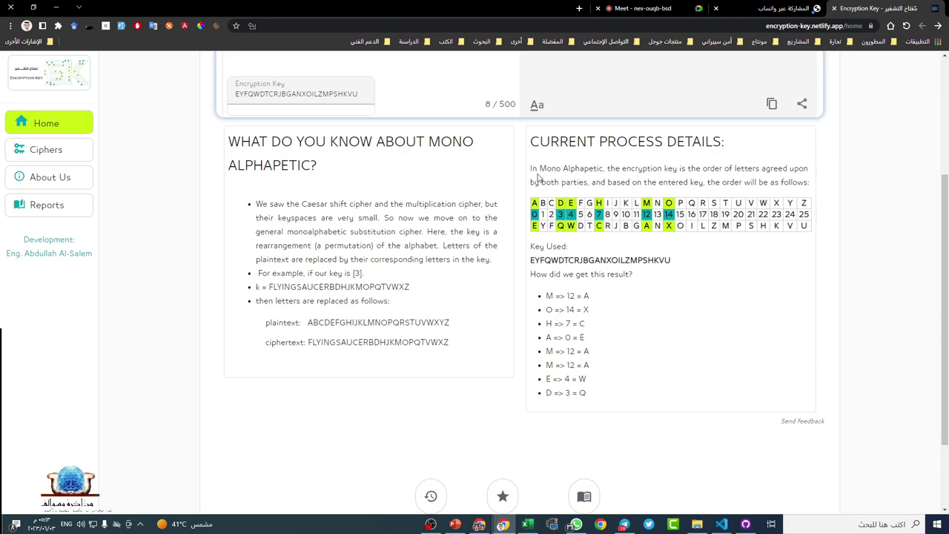
- Return to the algorithm choices and view the Play Fair and RSA encryption tools
{"action": "scroll", "coordinate": [538, 179], "scroll_direction": "up", "scroll_amount": 3}
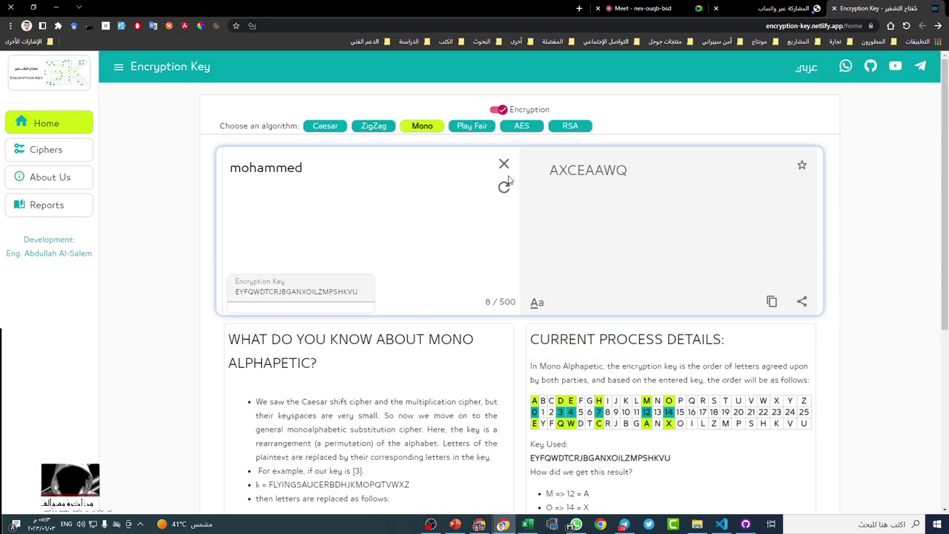
{"action": "left_click", "coordinate": [471, 126]}
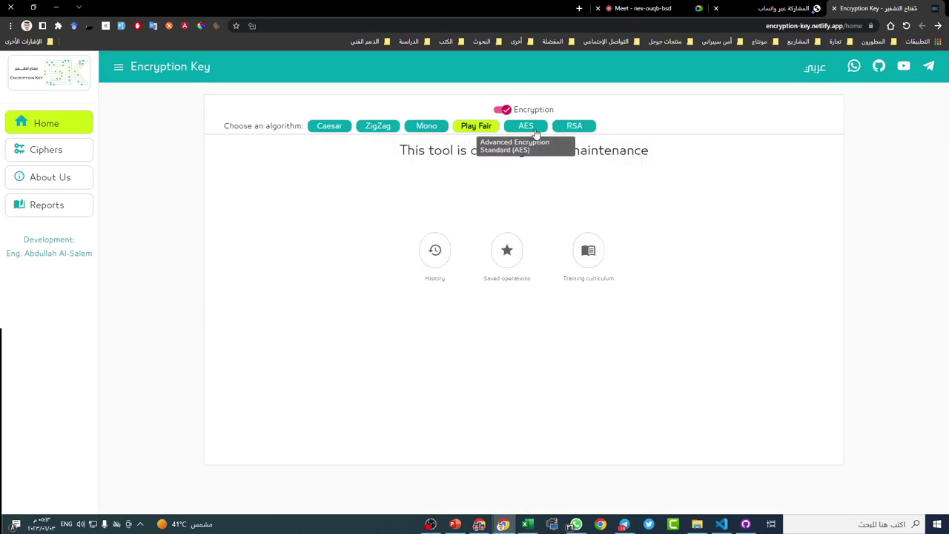
{"action": "left_click", "coordinate": [574, 126]}
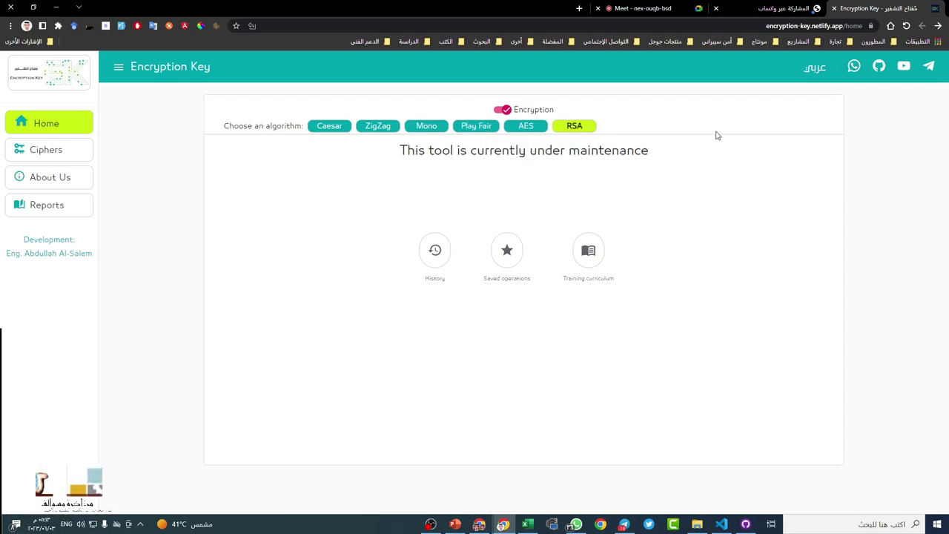
- Switch the site language to Arabic, point out the history and saved operations, and set the RSA tool to decryption
{"action": "left_click", "coordinate": [818, 67]}
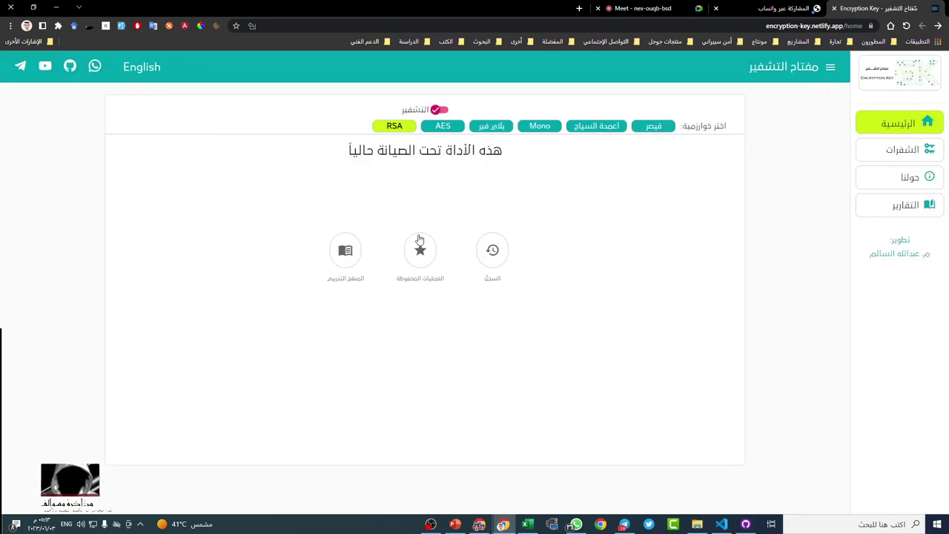
{"action": "left_click", "coordinate": [489, 260]}
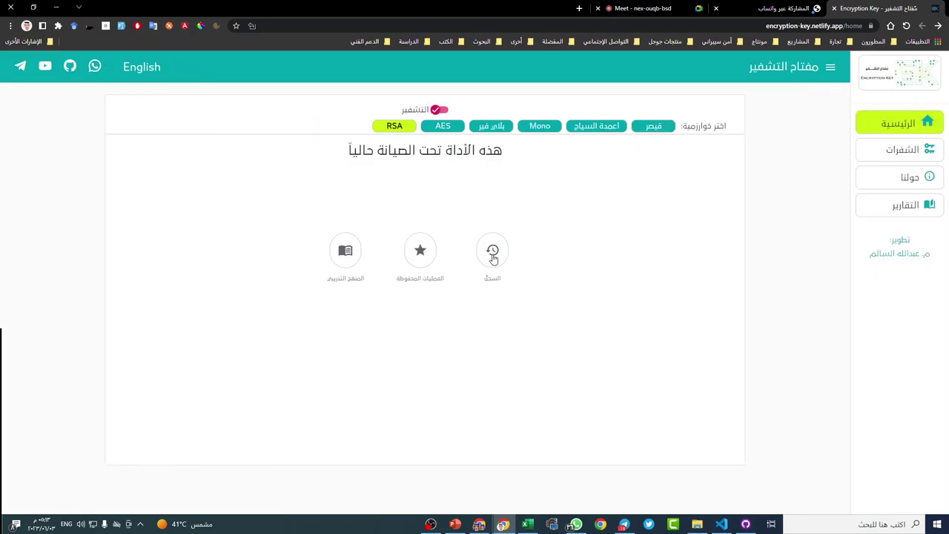
{"action": "left_click", "coordinate": [420, 252]}
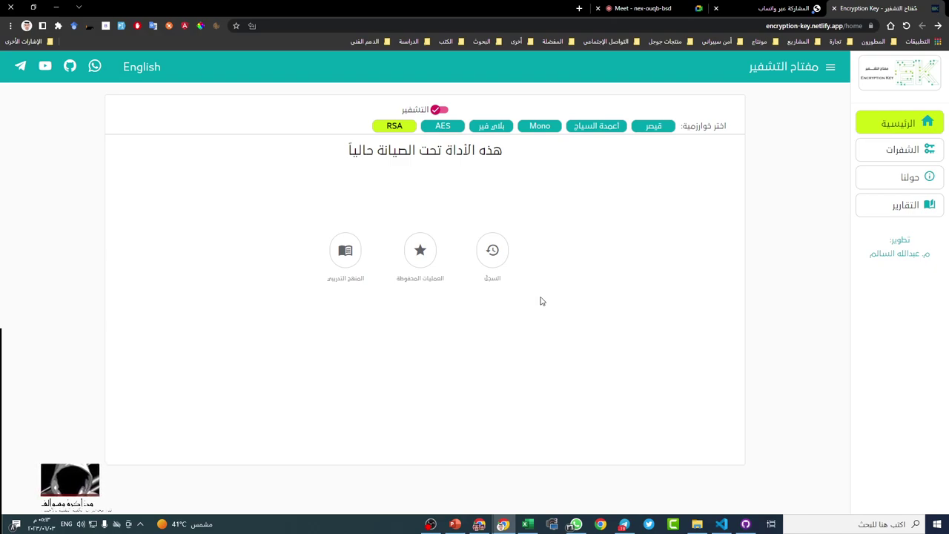
{"action": "left_click", "coordinate": [440, 110]}
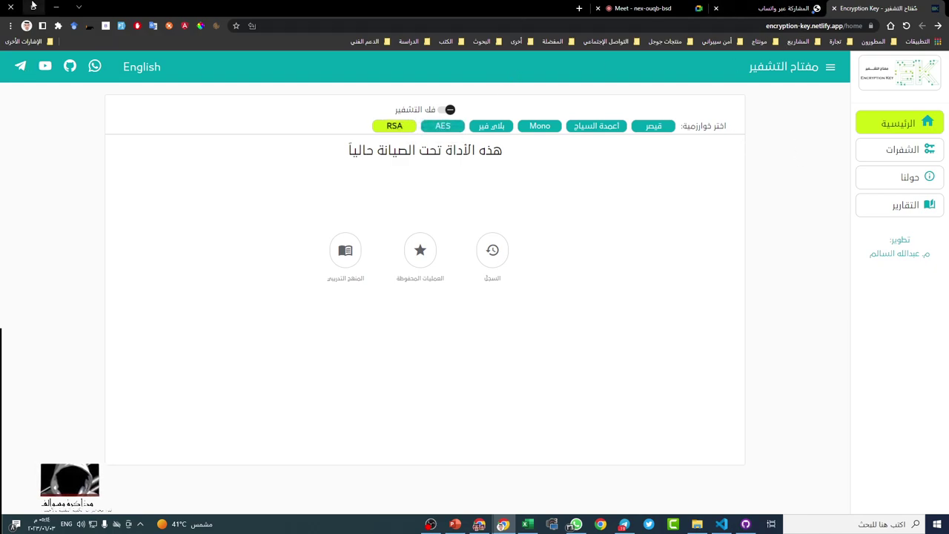
- Switch to the PowerPoint project deck, go back to its Encryption Key title slide, and open and close presenter view there
{"action": "left_click", "coordinate": [456, 524]}
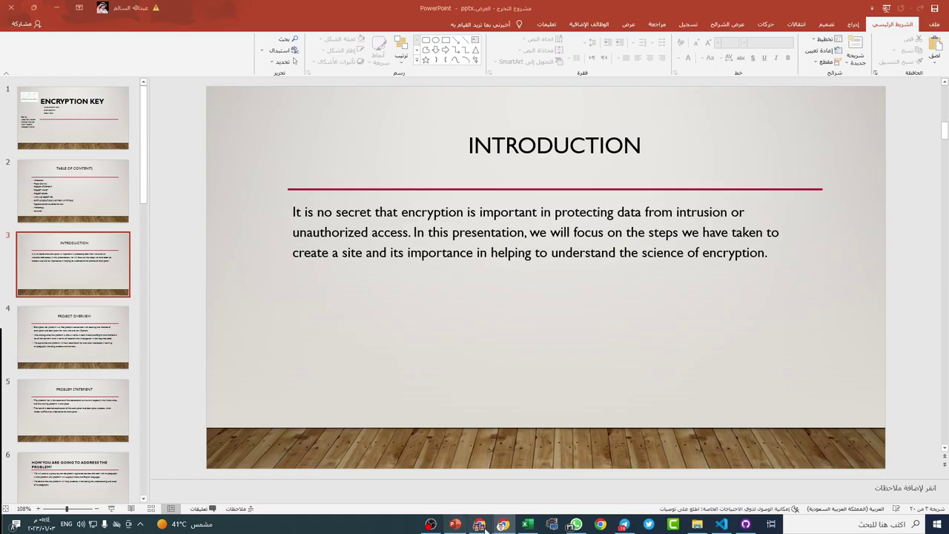
{"action": "left_click", "coordinate": [36, 199]}
{"action": "scroll", "coordinate": [44, 203], "scroll_direction": "up", "scroll_amount": 1}
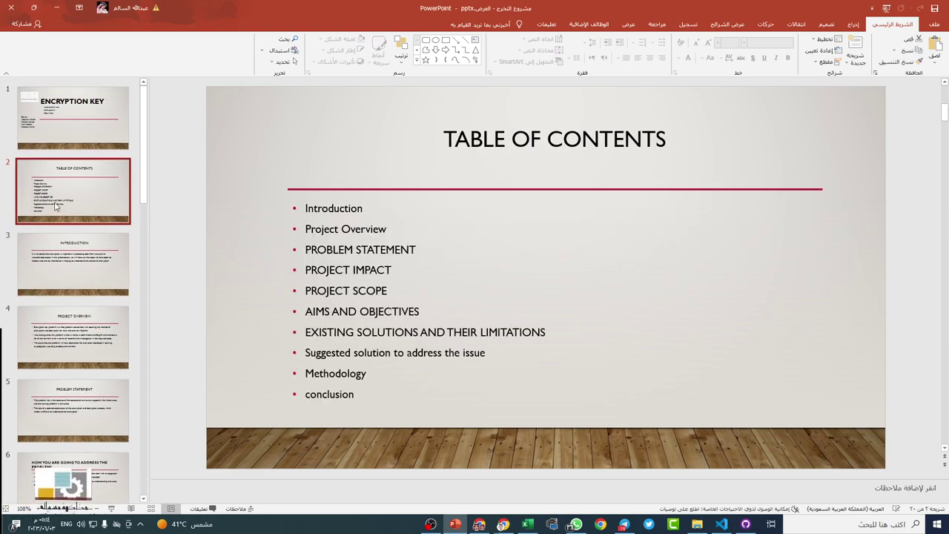
{"action": "left_click", "coordinate": [72, 117]}
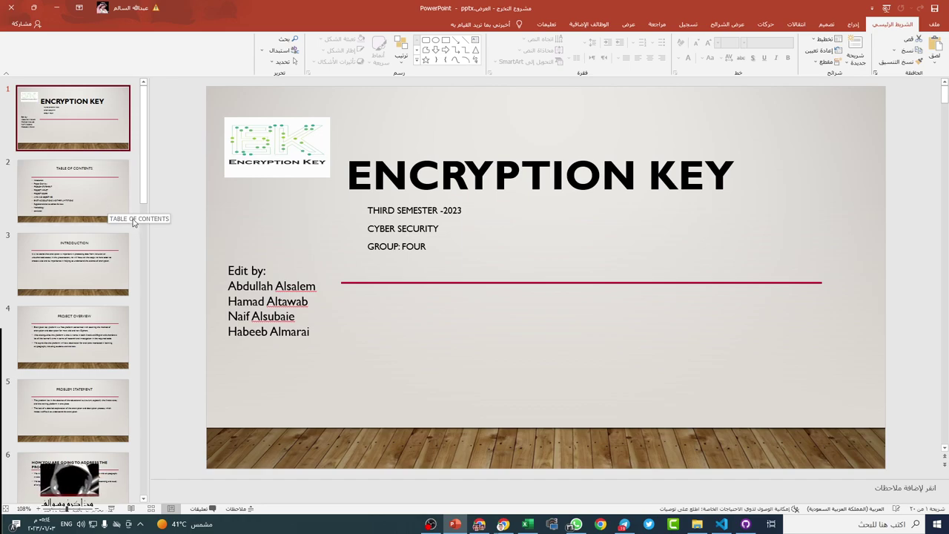
{"action": "key", "text": "alt+F5"}
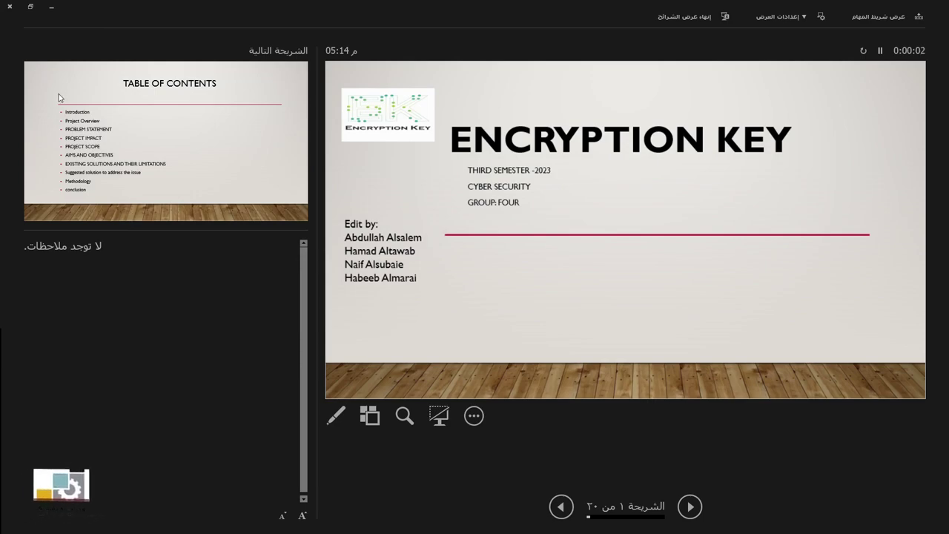
{"action": "left_click", "coordinate": [10, 7]}
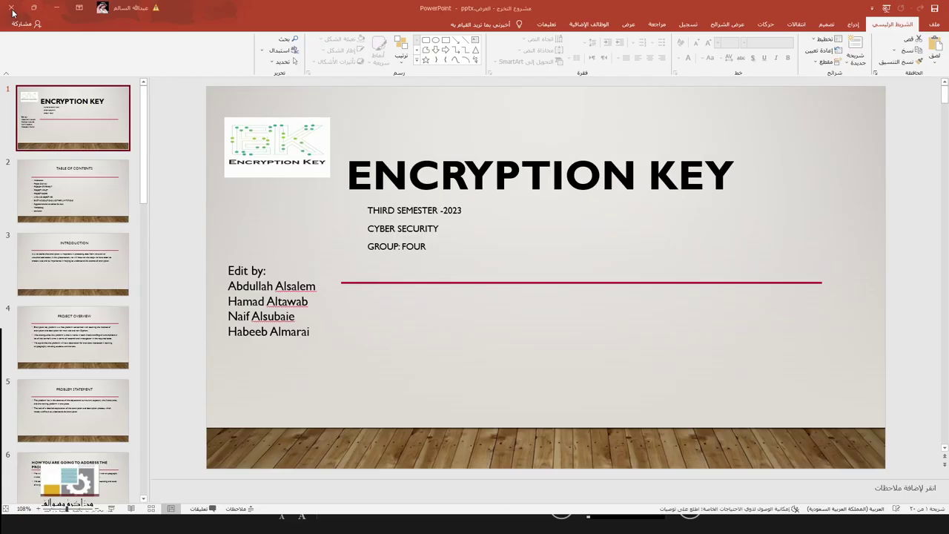